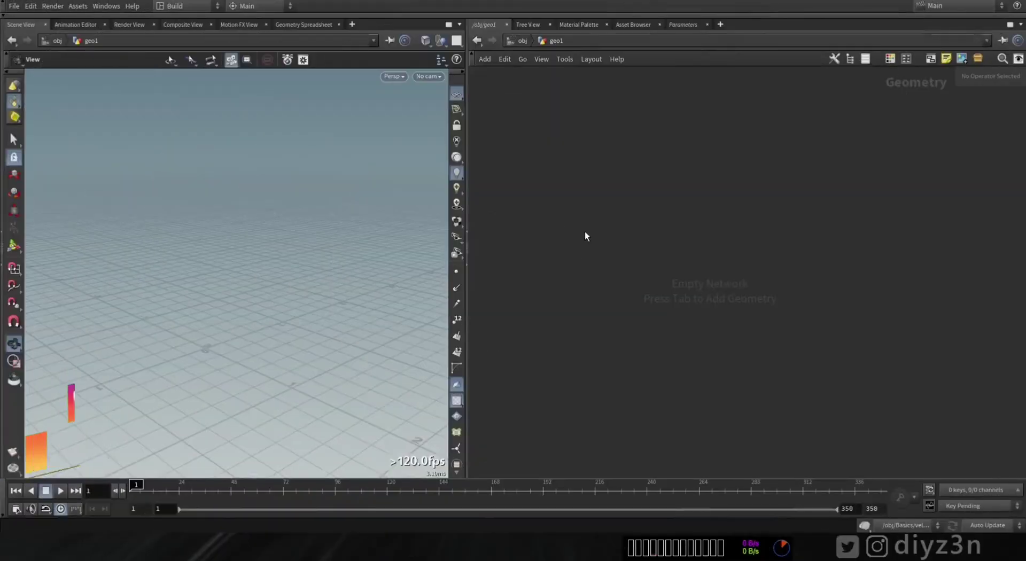
Step: Add a Curve Bezier node to the empty geometry network
key(Tab)
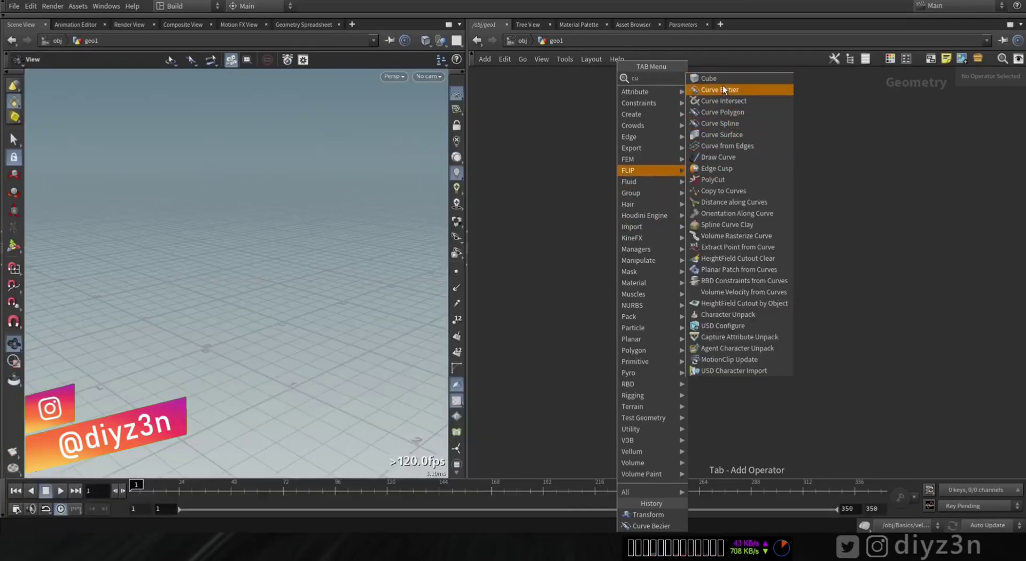
click(711, 90)
click(624, 201)
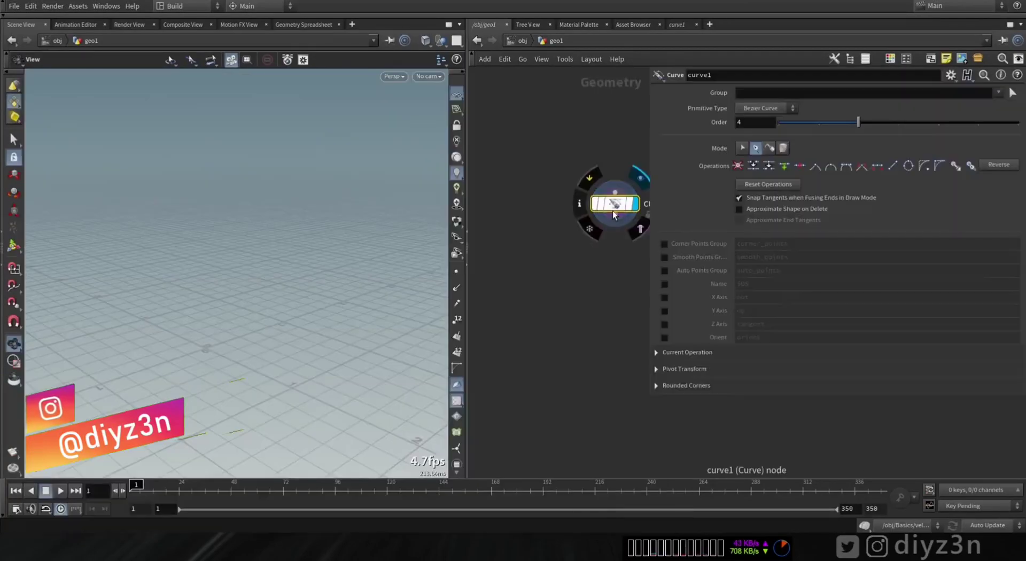
Step: Draw a zigzag Bezier curve with five points in the viewport
click(19, 252)
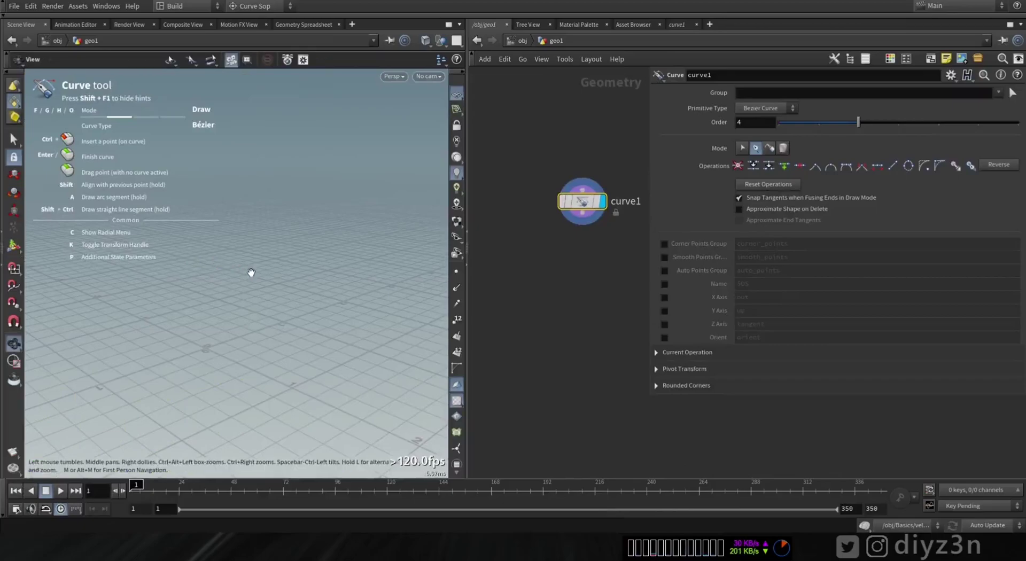
click(319, 215)
drag(226, 305, 172, 343)
click(262, 239)
click(139, 343)
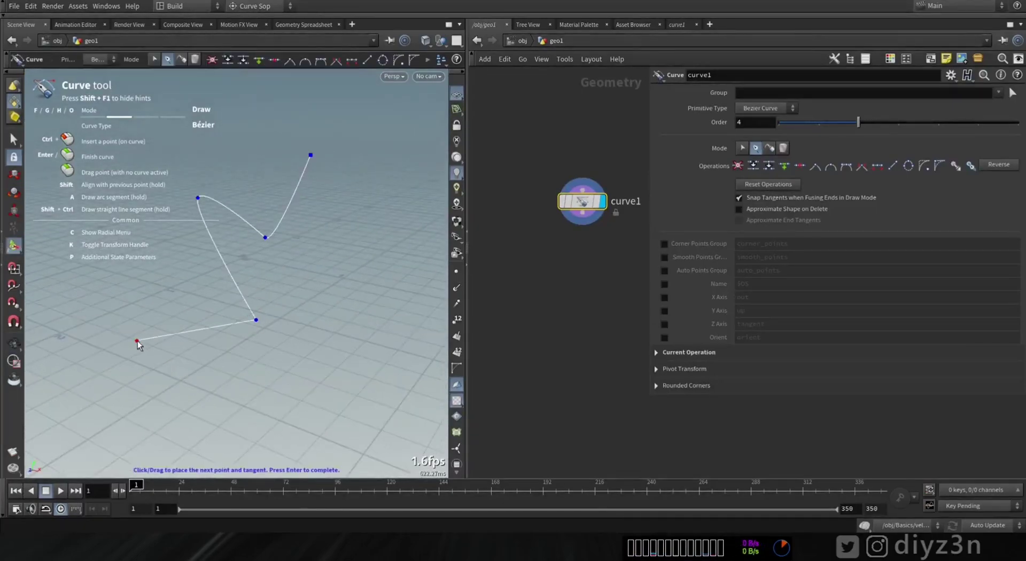
drag(273, 329, 344, 289)
Step: Add a Transform node wired below the curve node, align it and display it
drag(581, 201, 550, 165)
click(550, 181)
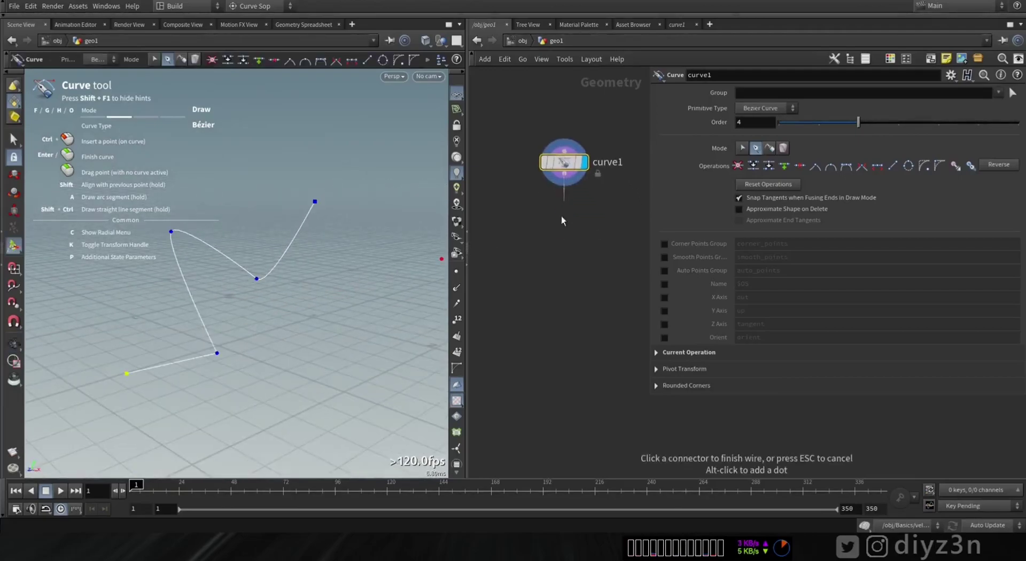
key(Tab)
text(tr)
click(663, 101)
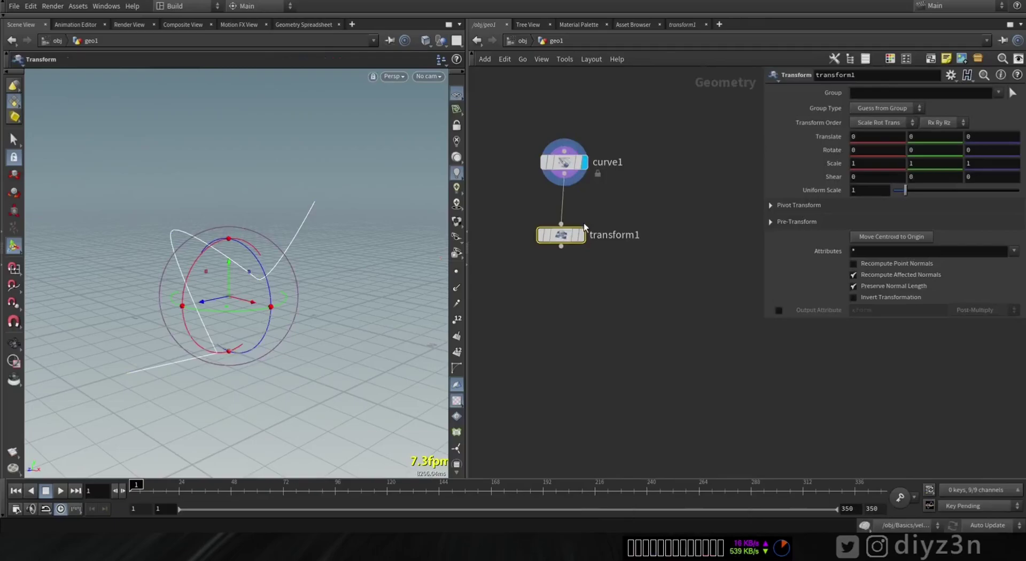
drag(561, 231, 556, 208)
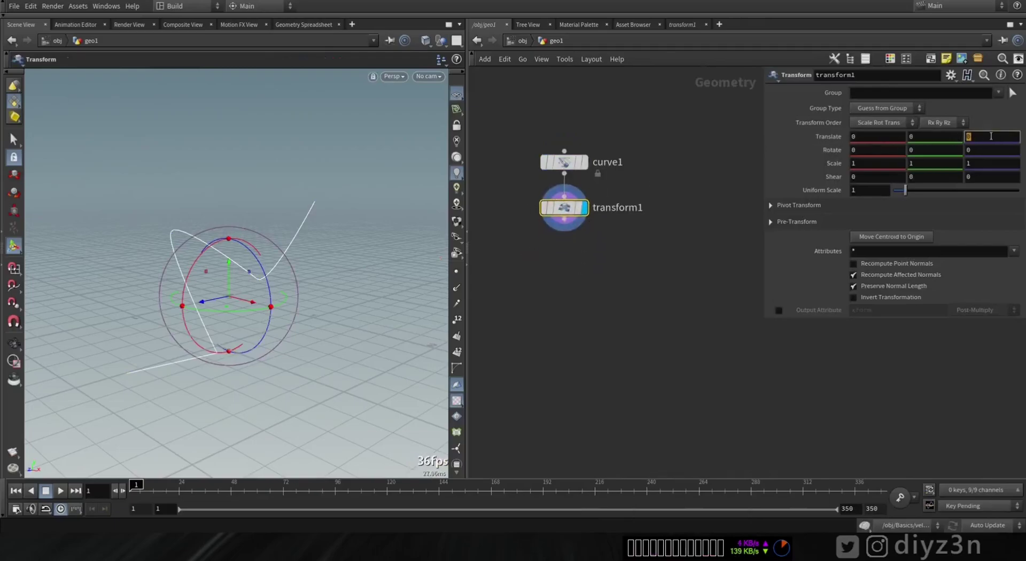
Step: Animate the transform by setting its Z translation to the expression $T and preview the motion
click(991, 136)
text($T)
key(Return)
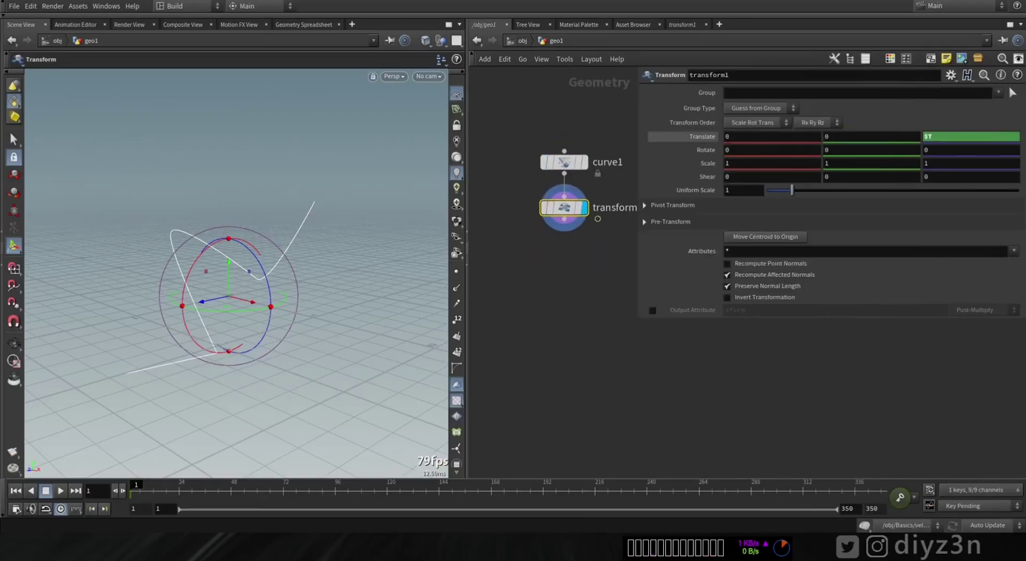
drag(145, 487, 74, 491)
Step: Add a Vellum Configure Hair node below the transform, display it, and check its thickness visualization before turning it off again
middle_drag(561, 317, 549, 265)
key(Tab)
text(h)
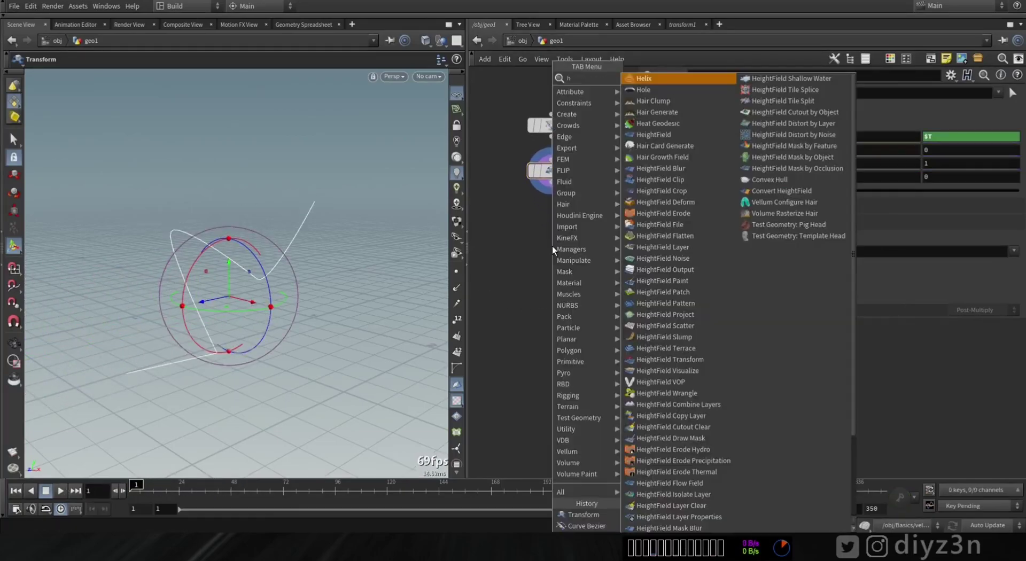
text(air)
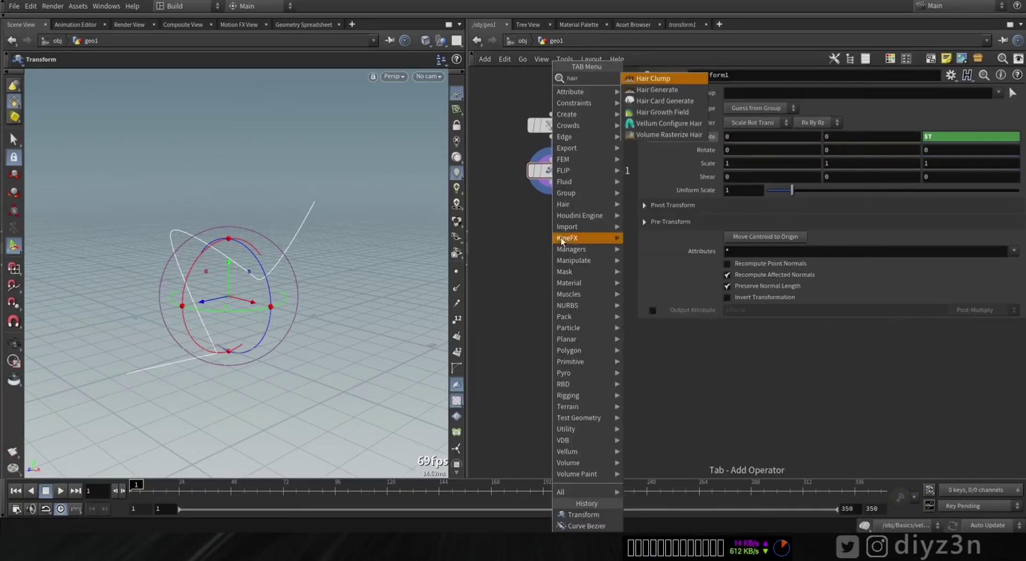
click(667, 124)
click(555, 199)
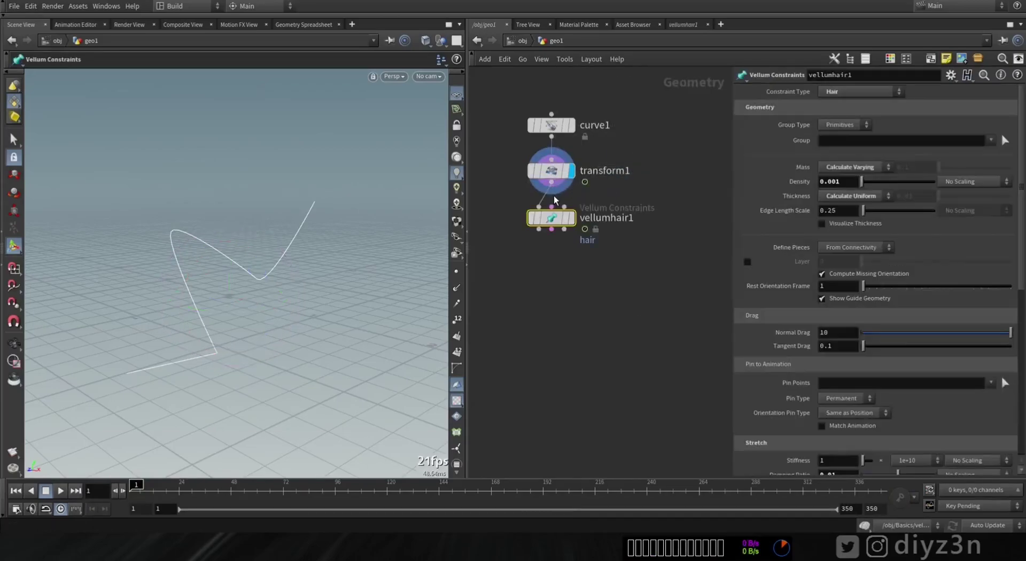
drag(551, 217, 553, 236)
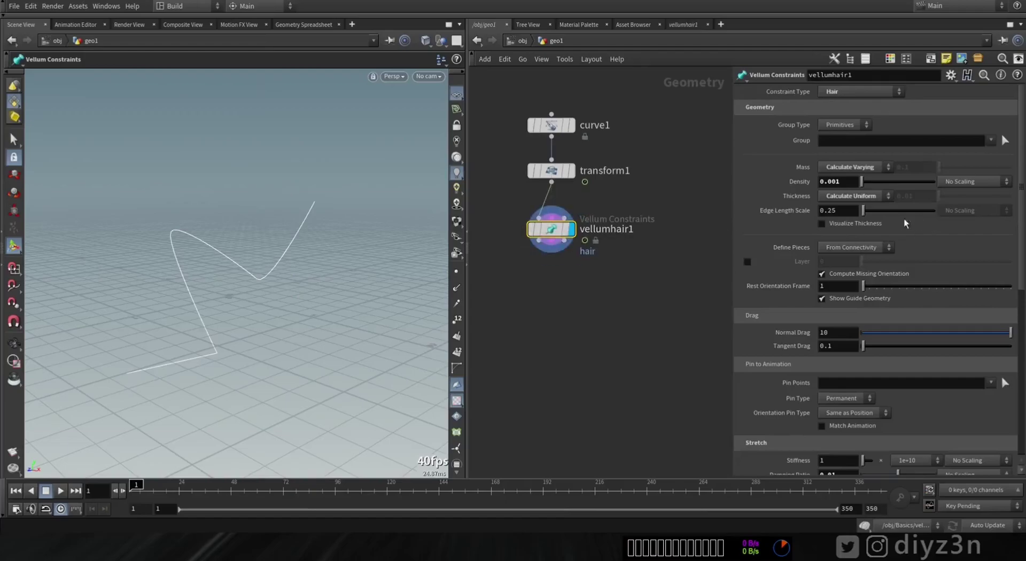
click(862, 225)
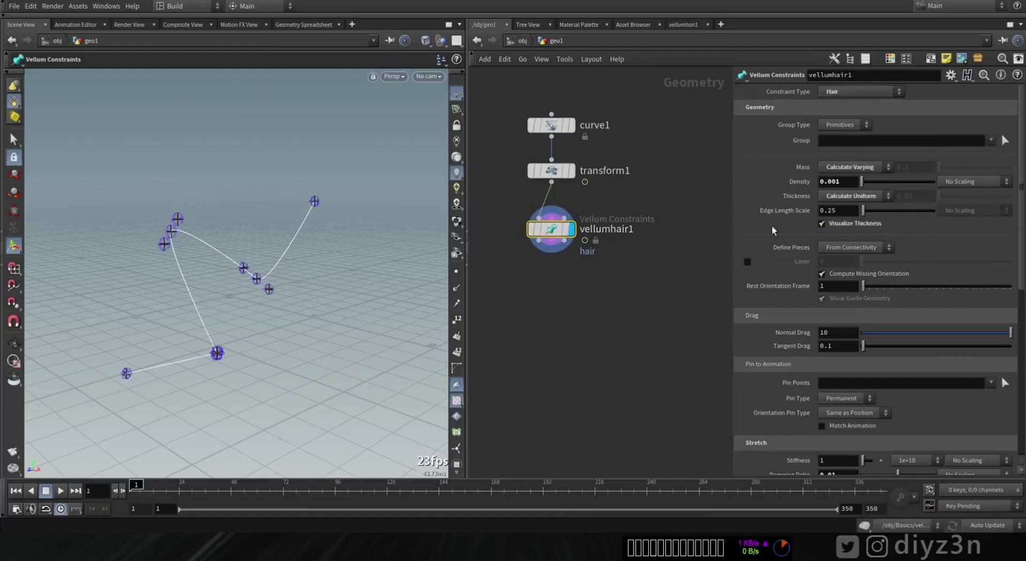
click(839, 225)
Step: Connect a Vellum Solver to the hair node's outputs, display it, and play the simulation before returning to frame 1
key(Tab)
text(ve)
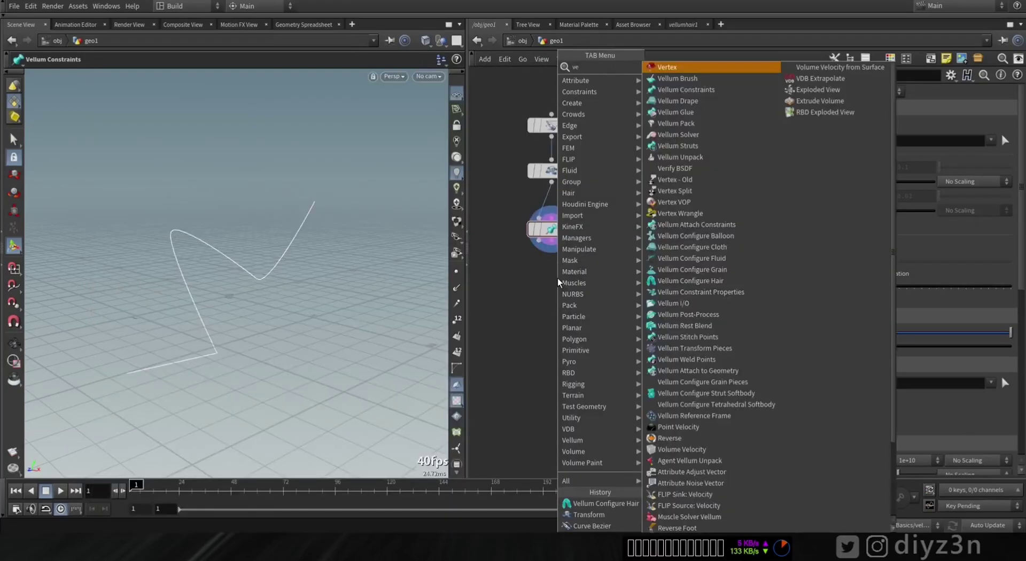
text(l)
click(678, 124)
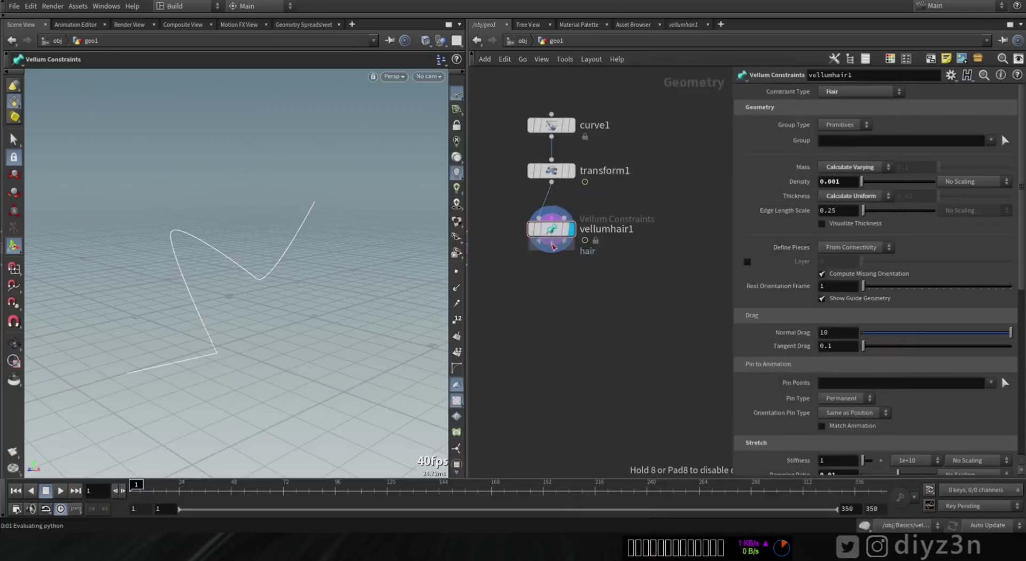
click(552, 275)
drag(551, 275, 551, 293)
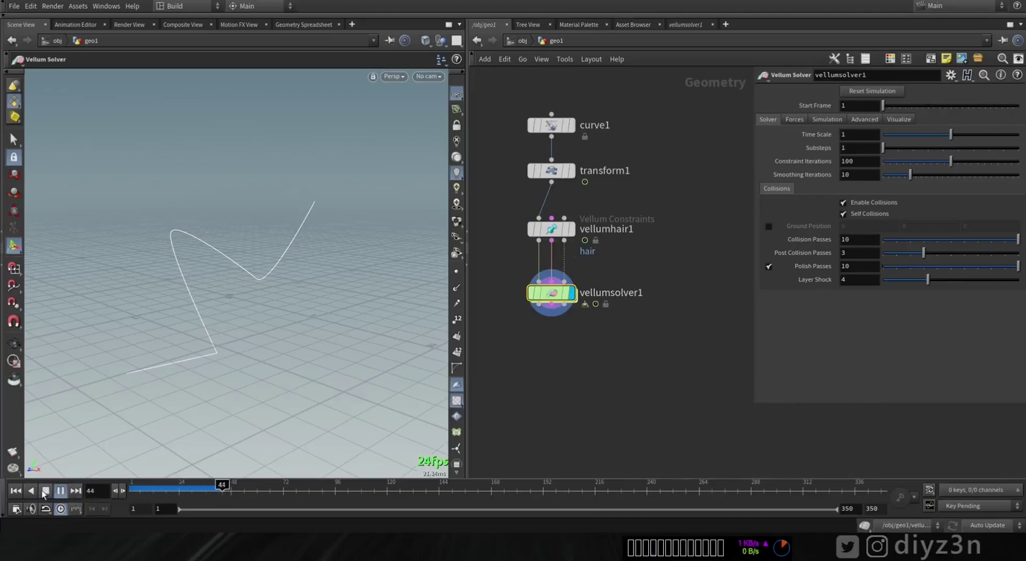
drag(210, 494, 31, 497)
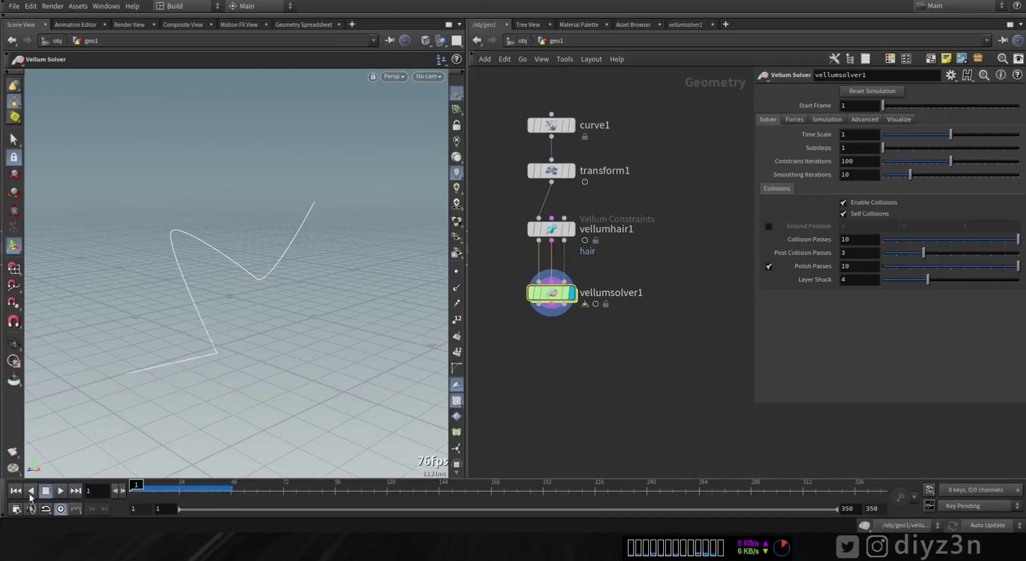
Step: Insert a Convert node set to Polygon between the transform and the Vellum hair node, and test the simulation
middle_click(562, 177)
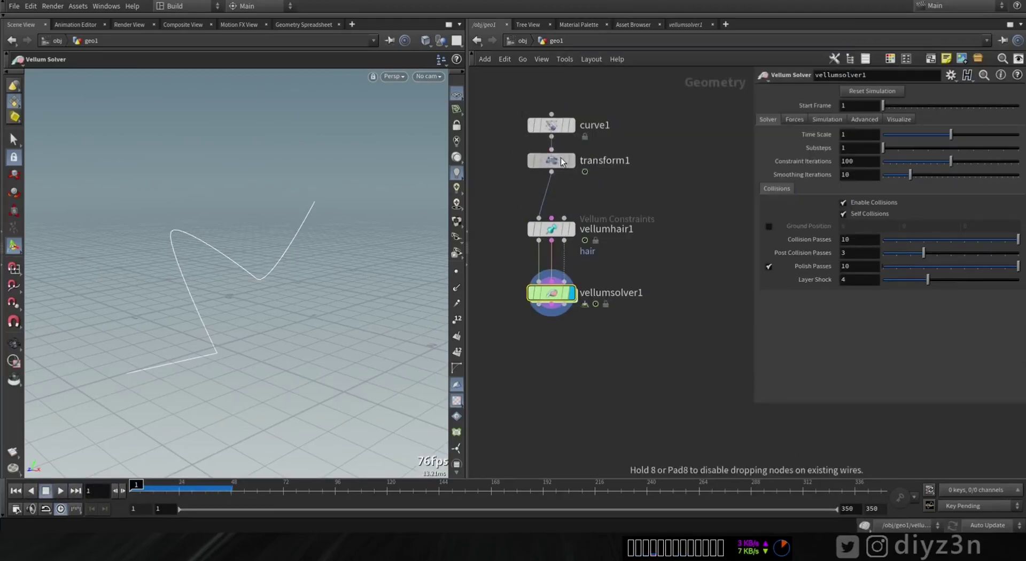
key(Tab)
text(resample)
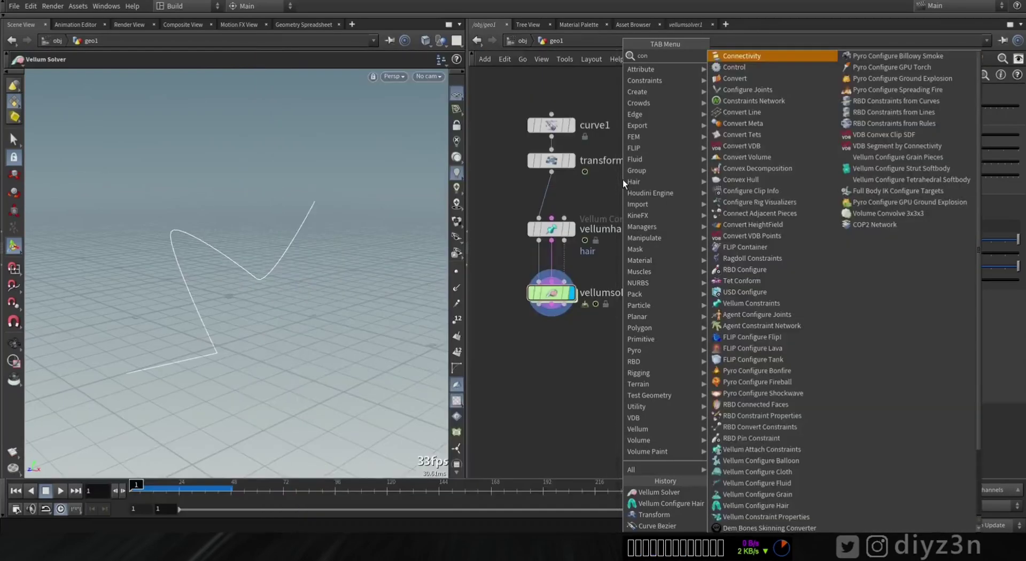
key(Return)
click(539, 203)
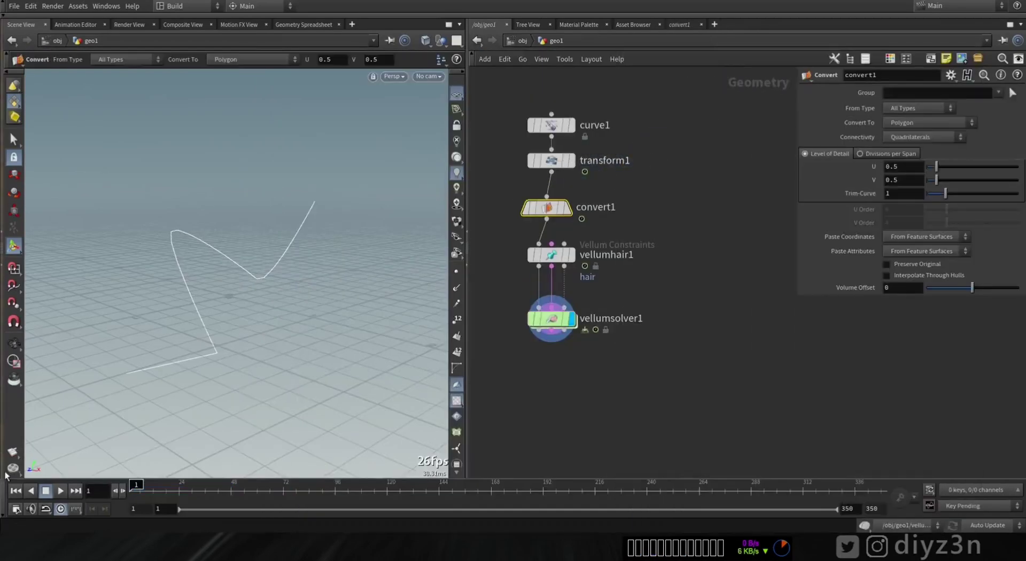
click(60, 491)
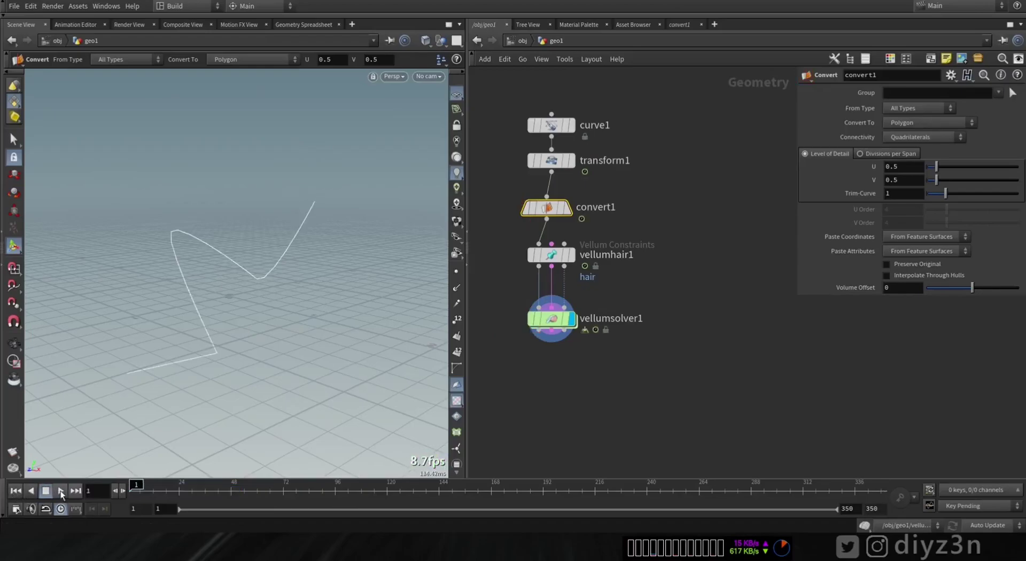
click(19, 494)
Step: Enable the Vellum Solver's ground position at 0, 0, 0 and play the simulation before returning to the first frame
click(551, 320)
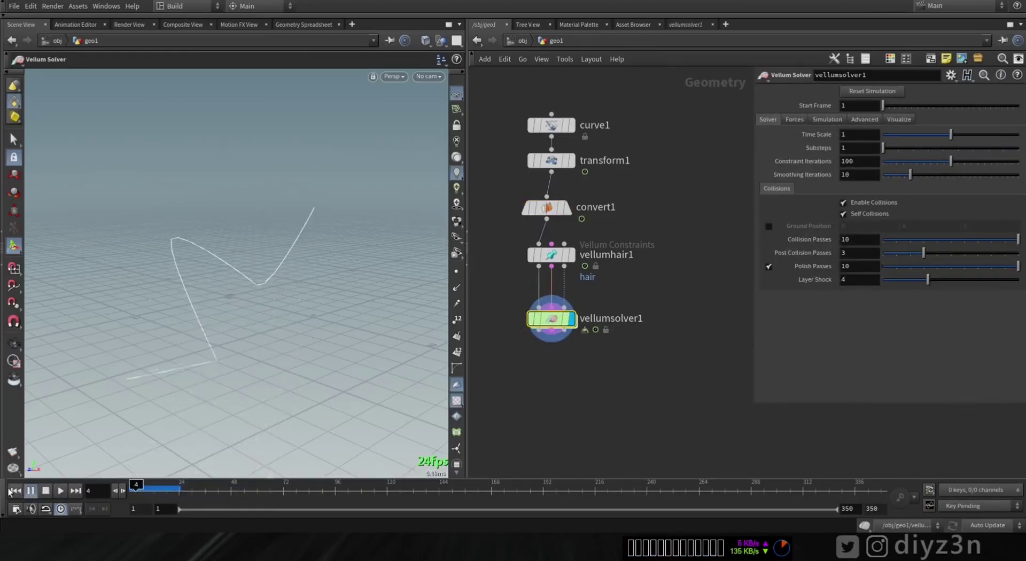
click(769, 227)
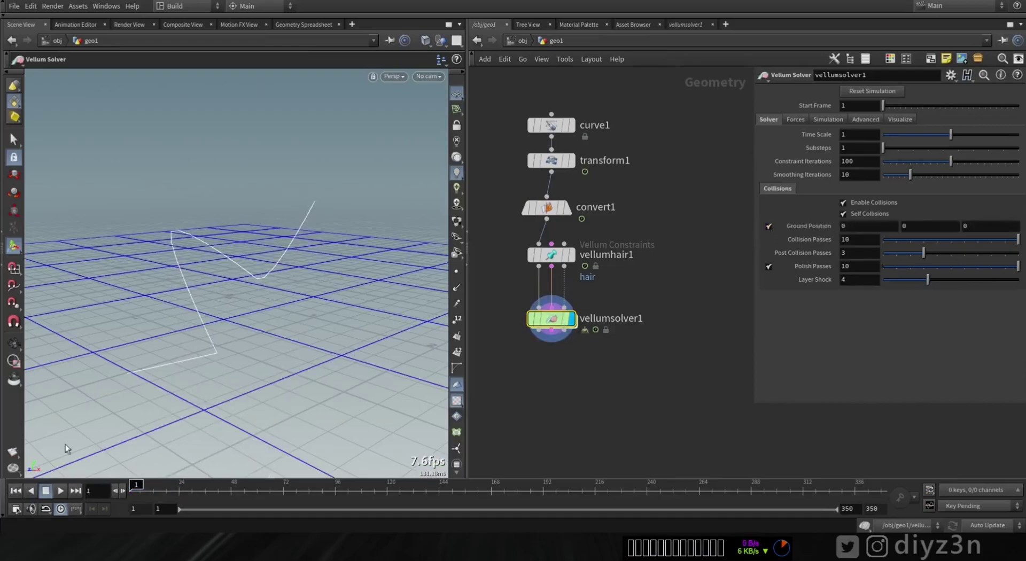
click(61, 490)
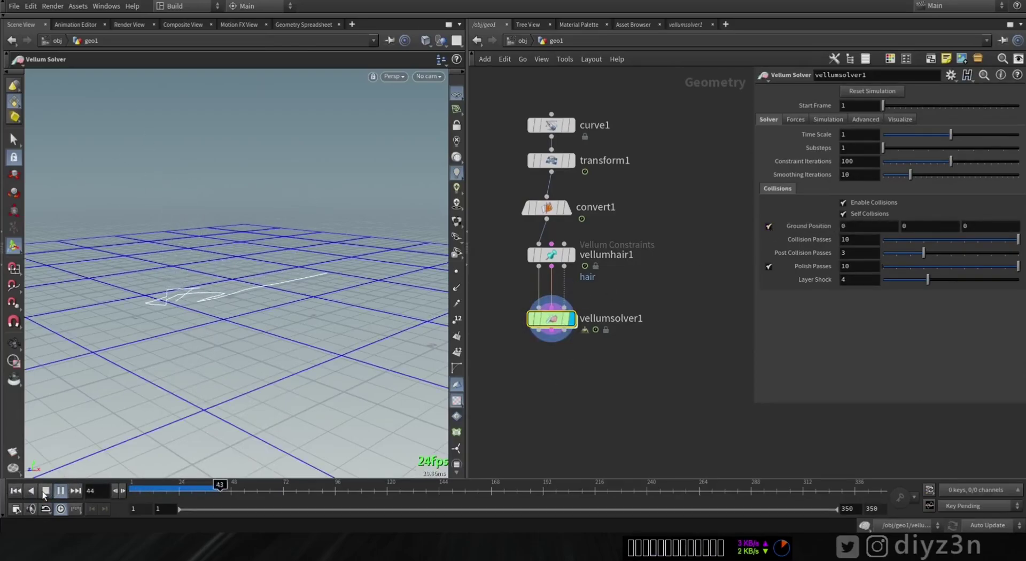
click(16, 491)
key(Escape)
Step: Insert a Resample node with a length of 0.1 between the Convert and Vellum hair nodes and play the simulation
drag(286, 236, 419, 246)
drag(556, 321, 554, 362)
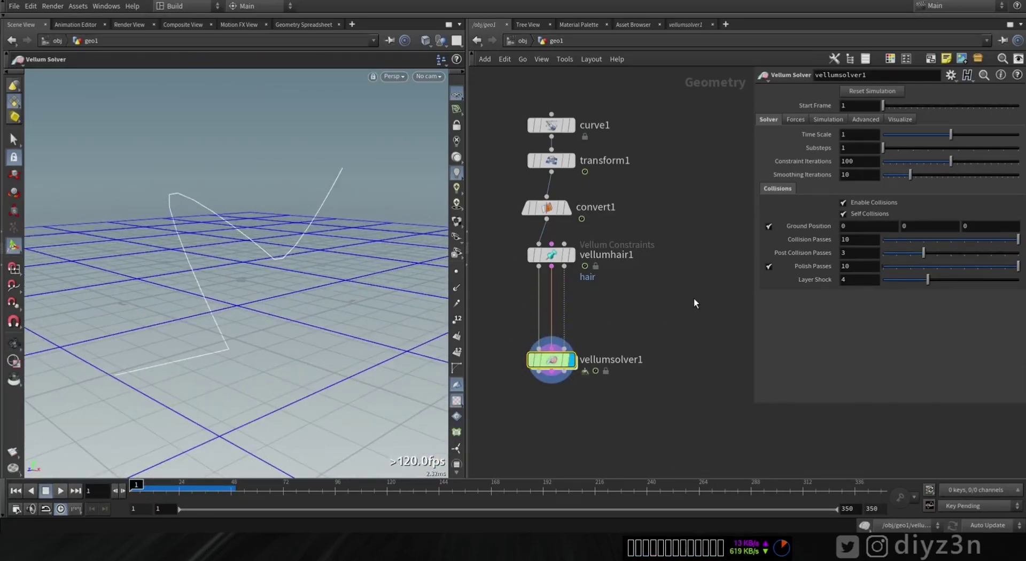
drag(562, 256, 562, 296)
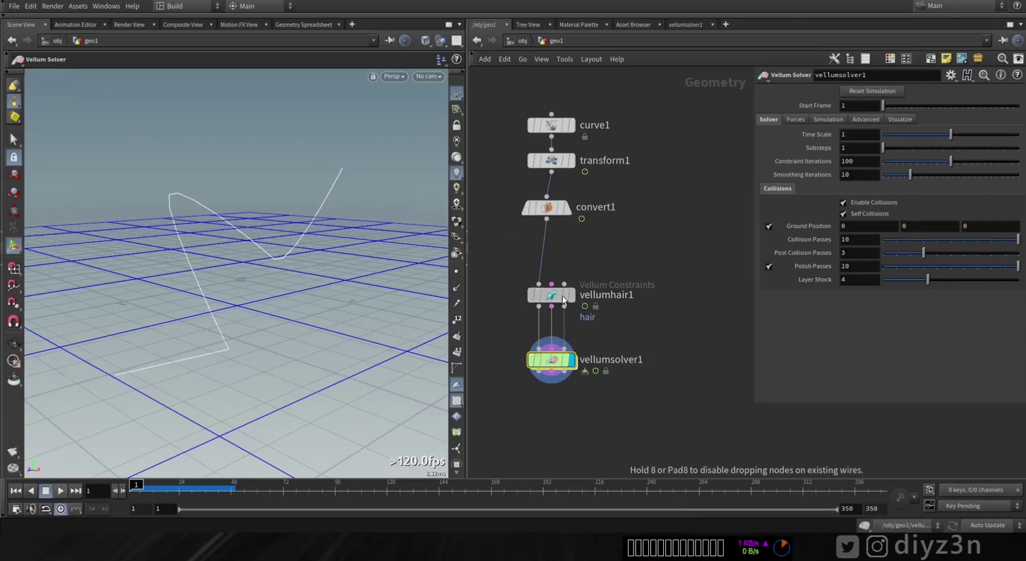
key(Tab)
key(Escape)
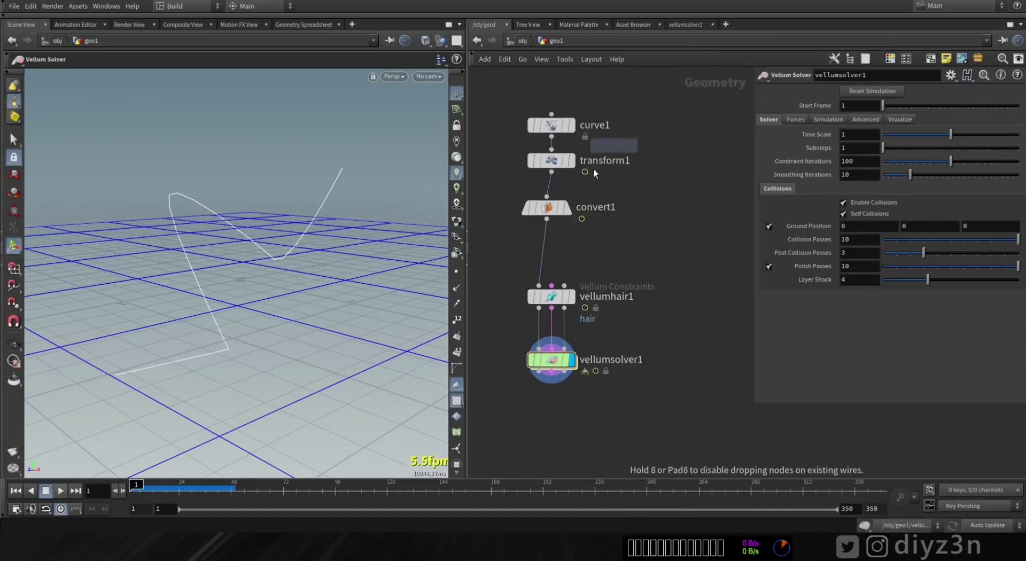
click(544, 252)
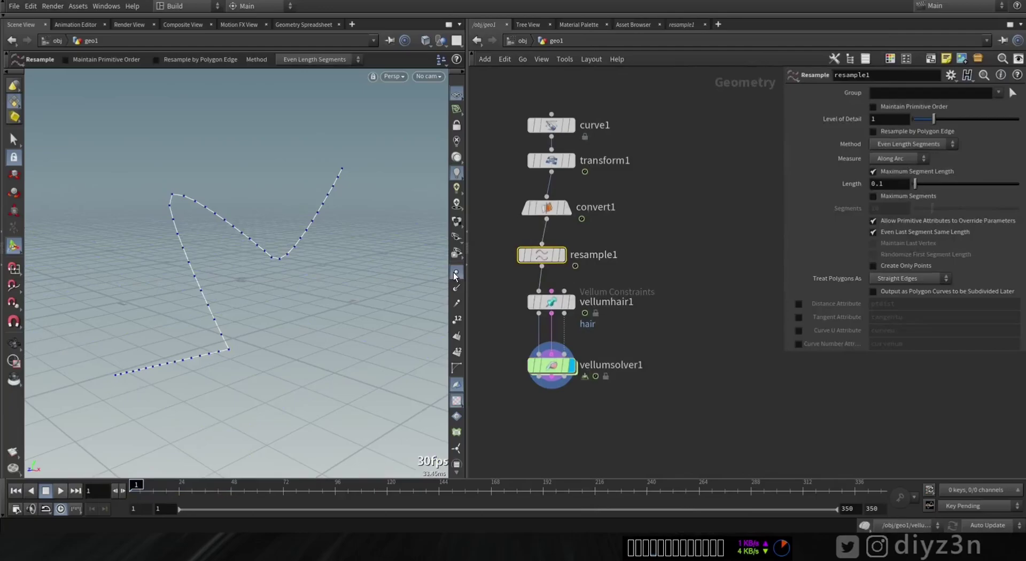
click(60, 491)
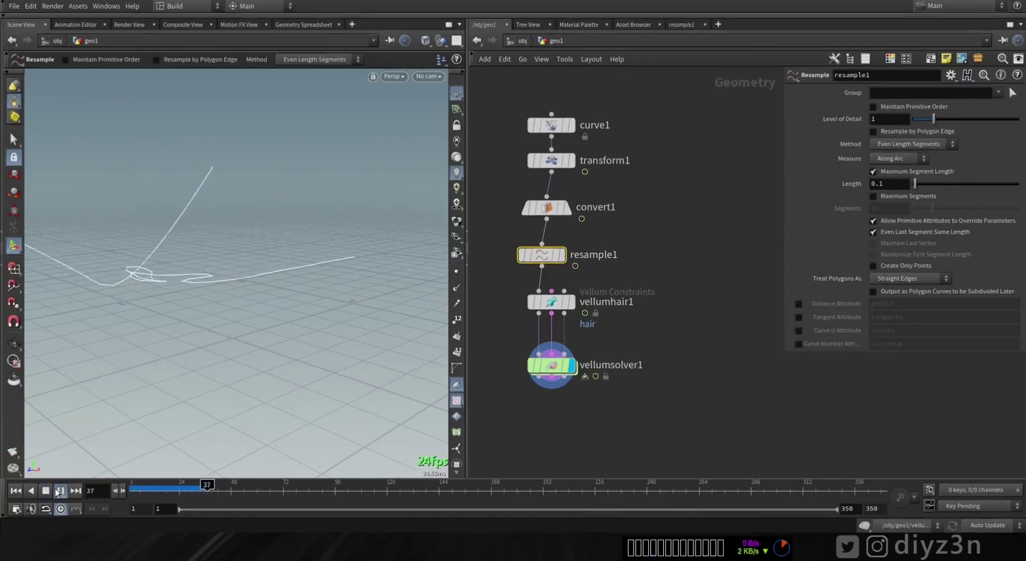
Step: Check the transform's animation, then pin the curve's upper end point, point 0, in the Vellum hair constraints
click(537, 367)
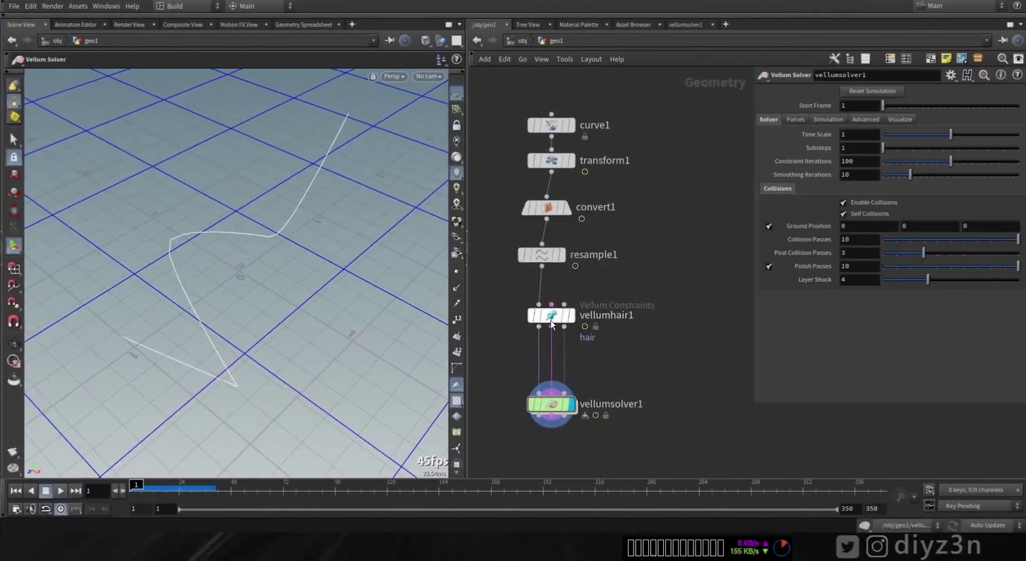
drag(312, 167, 230, 214)
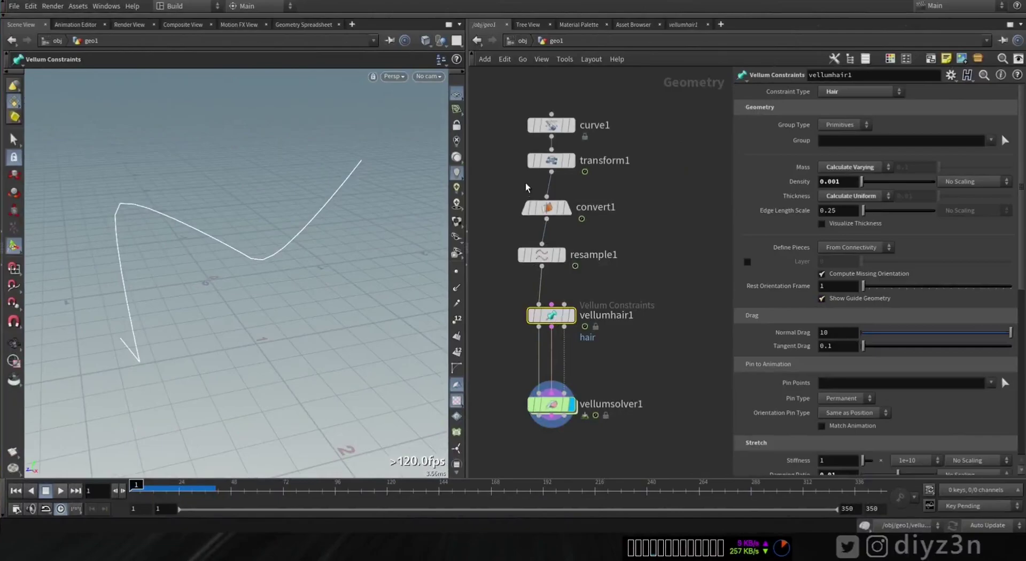
click(551, 161)
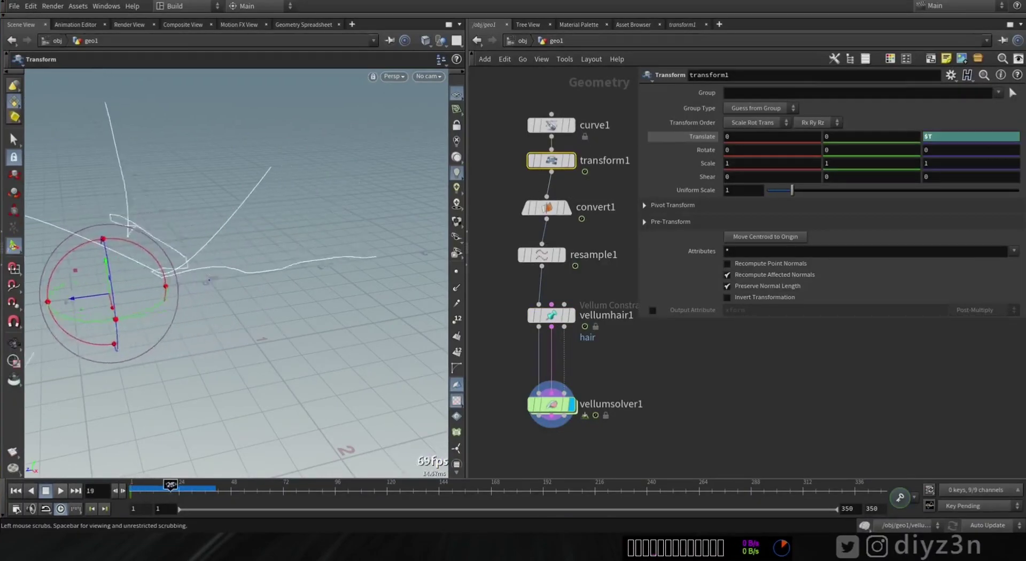
click(551, 316)
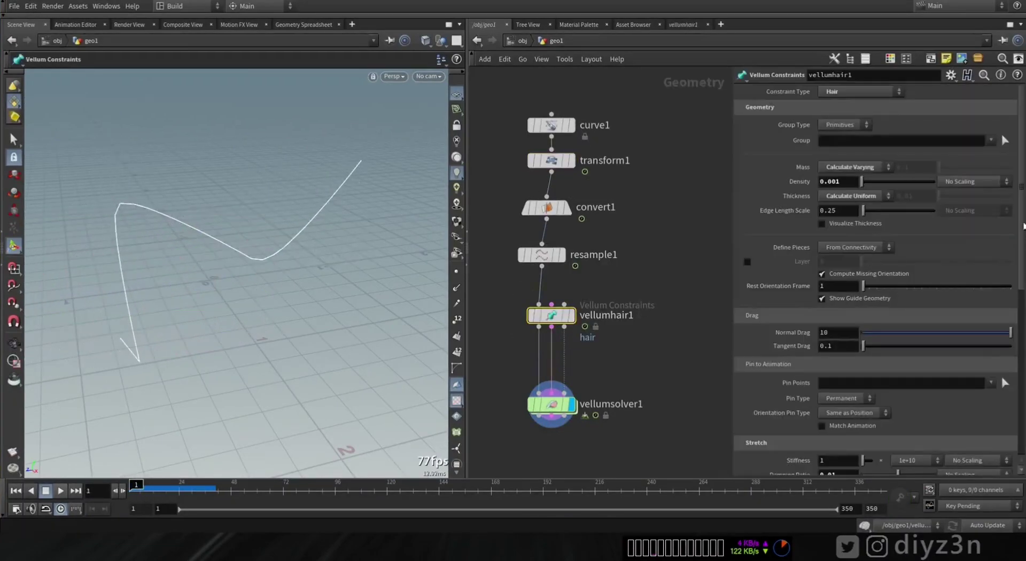
drag(1024, 226, 1016, 283)
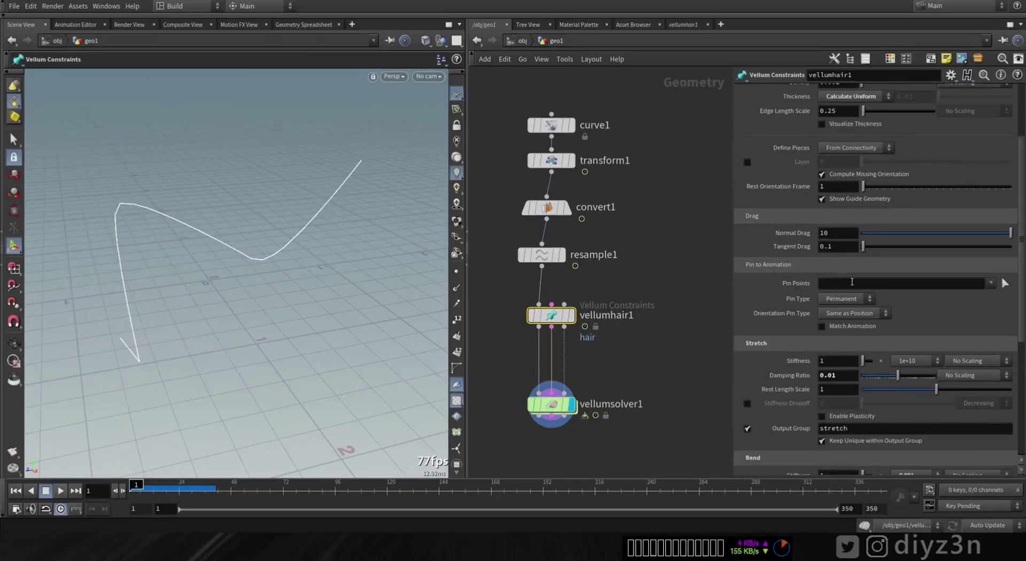
click(1005, 286)
drag(350, 141, 374, 162)
key(Return)
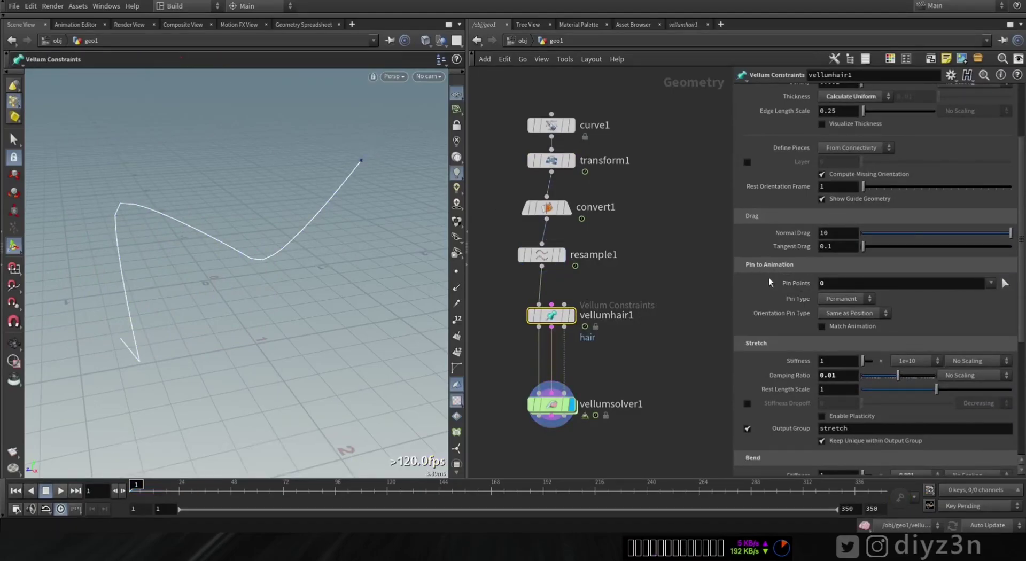
Step: Enable Match Animation for the pinned point in the Vellum hair constraints and play the simulation to check the curve's motion
click(60, 493)
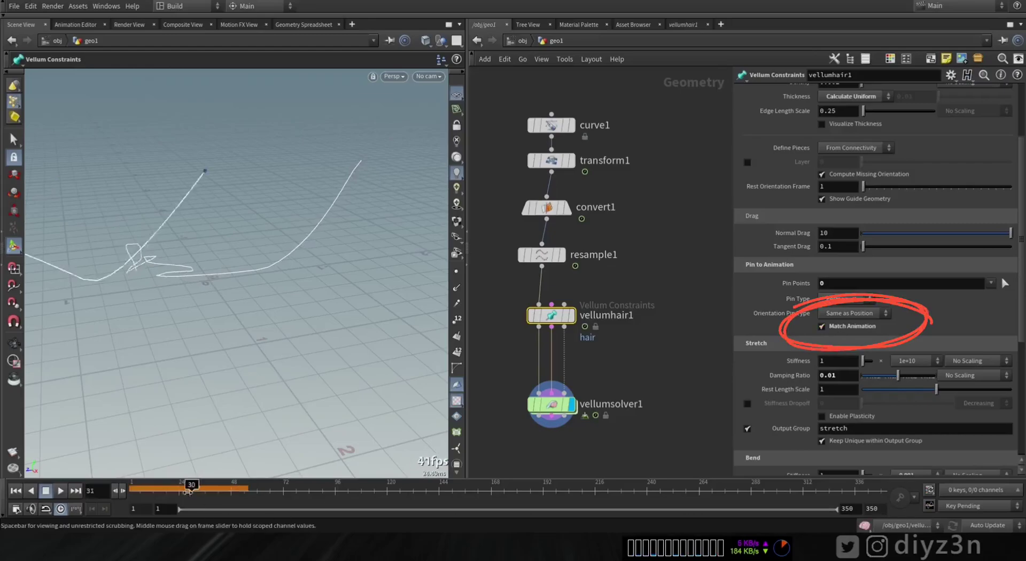
click(558, 411)
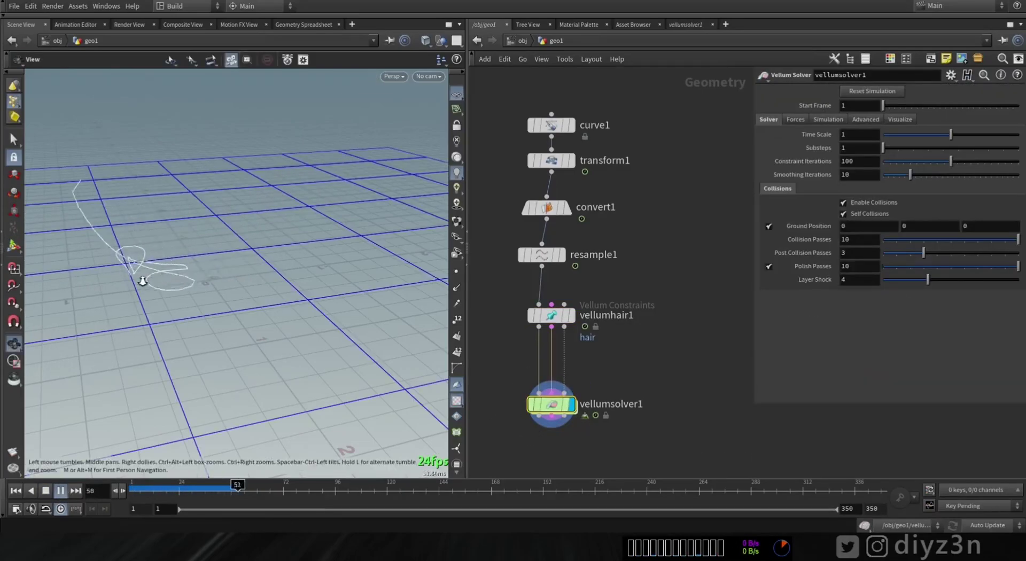
alt+drag(321, 256, 206, 275)
click(61, 491)
click(60, 490)
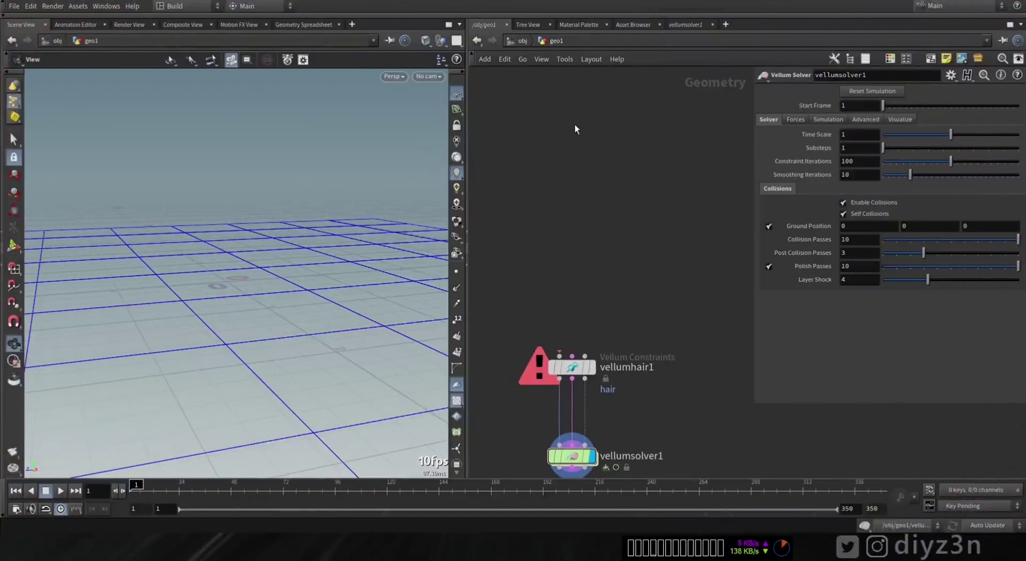
Step: Add an FBX Character Import node above the Vellum hair node, load $HIP/Walking.fbx and display the character
key(Tab)
text(fbx)
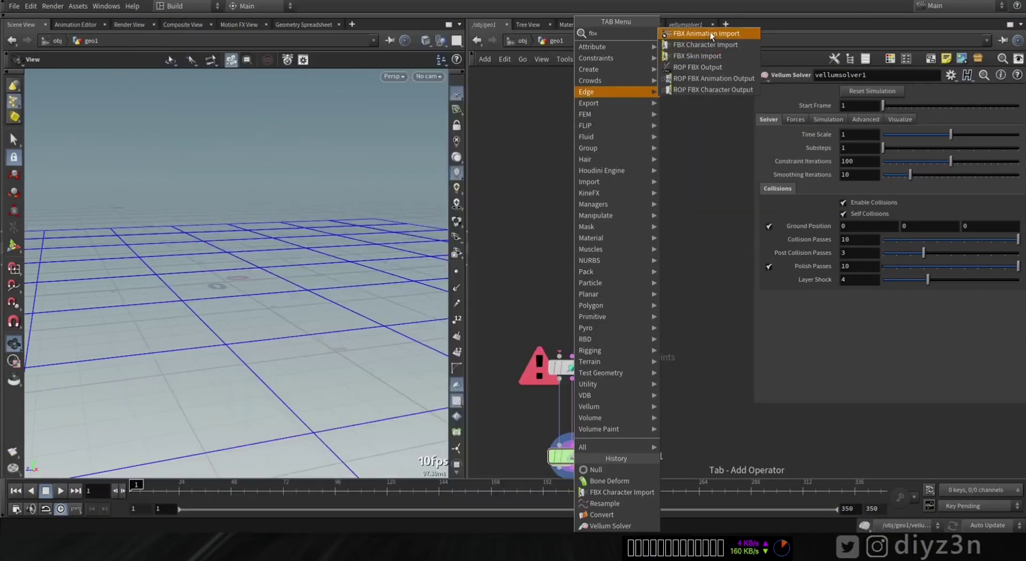
click(711, 33)
click(571, 116)
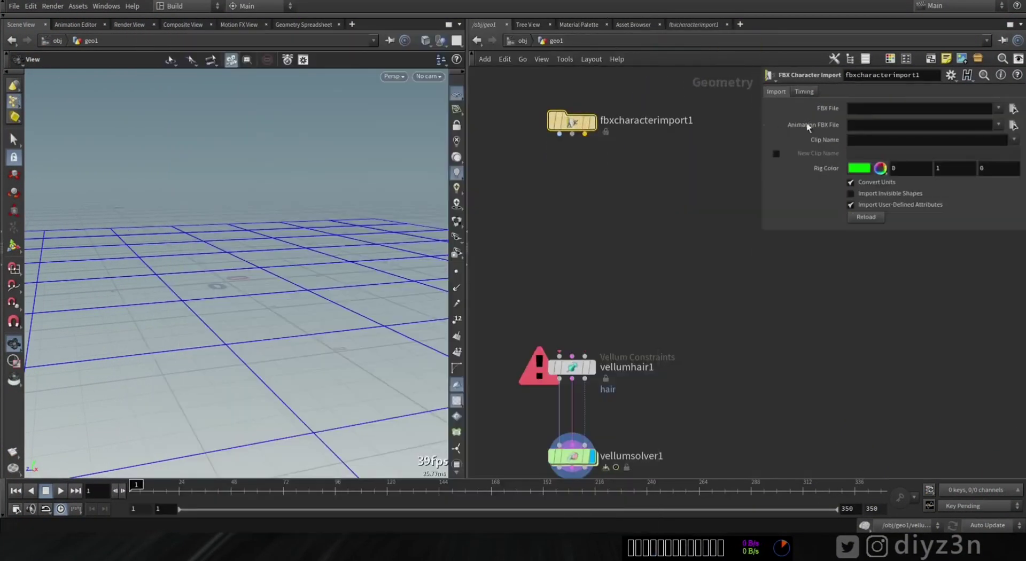
click(1014, 109)
click(765, 76)
double_click(765, 77)
click(592, 122)
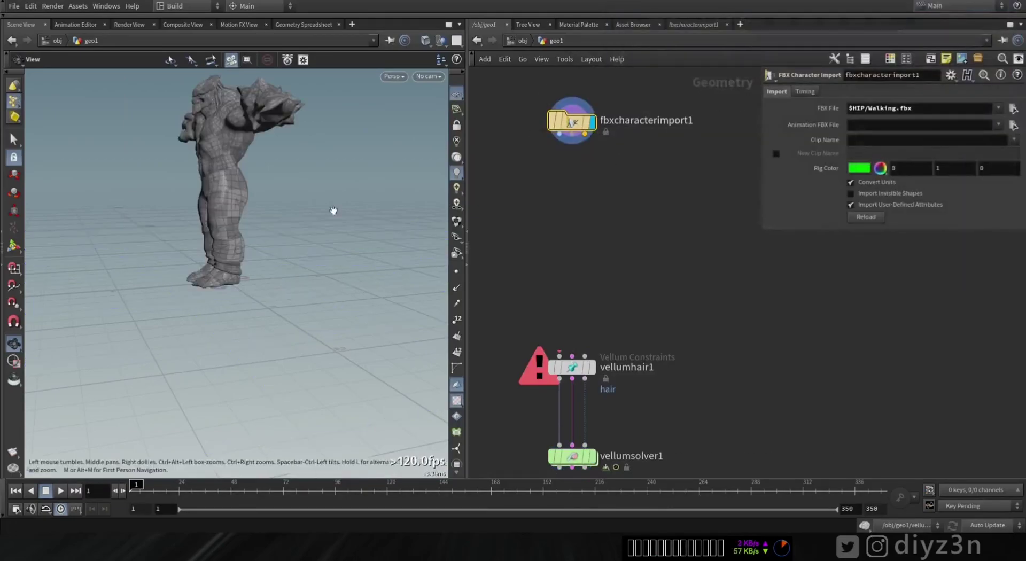
drag(255, 158, 271, 277)
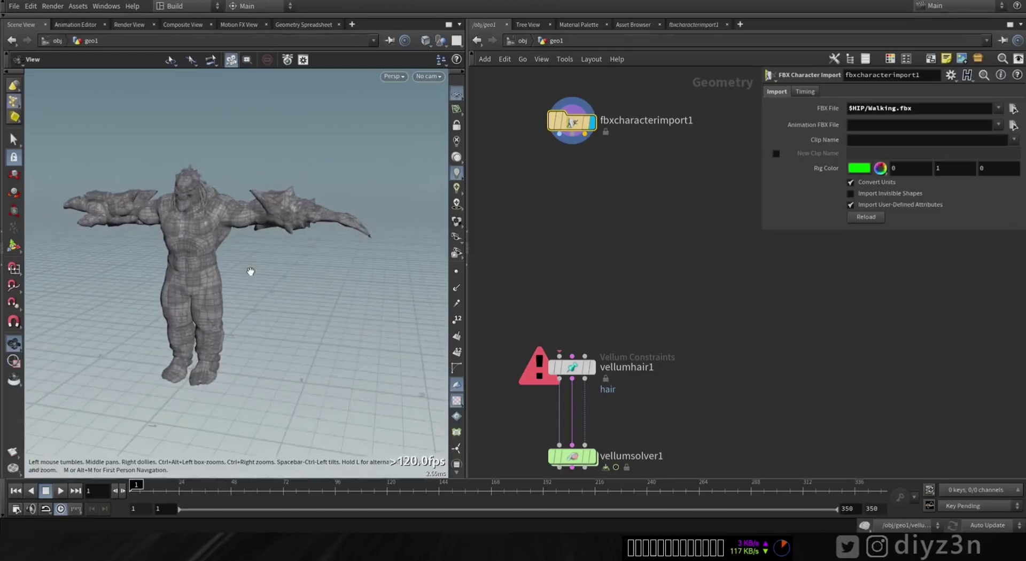
Step: Add a Bone Deform node wired to the three outputs of the FBX Character Import, display it and preview the walk
middle_drag(583, 177, 549, 162)
key(Tab)
text(bone def)
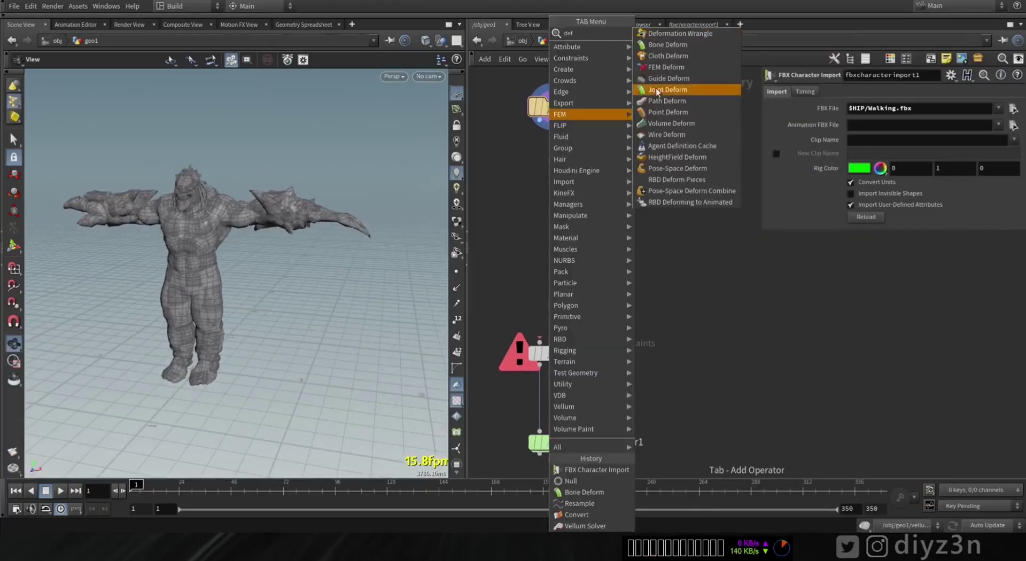
key(Return)
click(554, 155)
drag(554, 156, 554, 184)
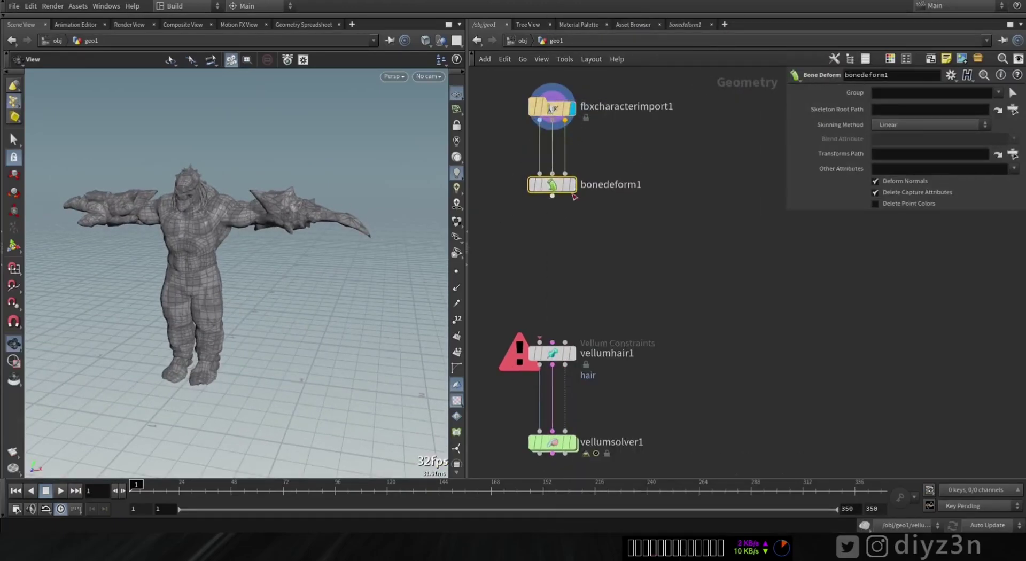
click(574, 187)
right_click(245, 208)
mouse_move(244, 208)
mouse_down()
mouse_move(211, 201)
mouse_move(266, 211)
mouse_move(241, 202)
mouse_up()
drag(142, 492, 116, 492)
drag(192, 358, 268, 347)
Step: Add a Null node, connect it to the first output of the FBX Character Import and display the rest geometry
drag(552, 184, 547, 232)
key(Tab)
mouse_move(690, 45)
click(759, 46)
click(648, 180)
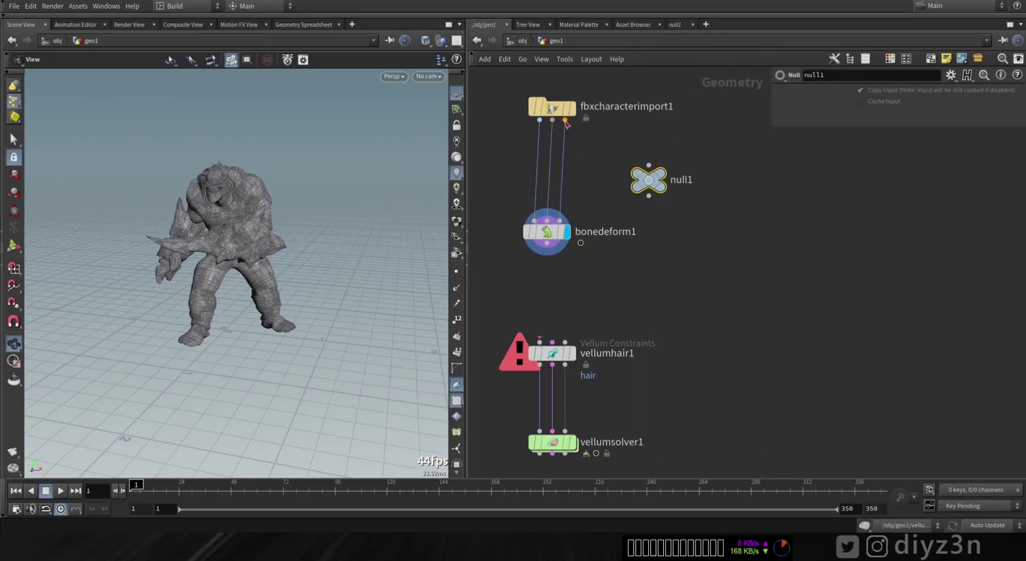
key(Escape)
drag(540, 123, 638, 190)
click(672, 155)
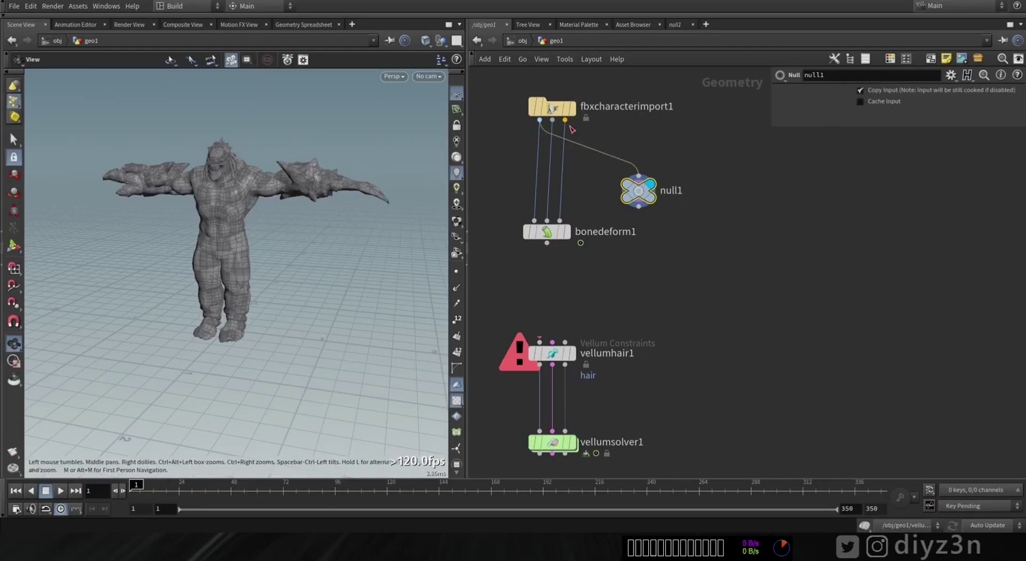
Step: Inspect the FBX import's second and third outputs through the Null with points shown, scrubbing the skeleton animation before deleting the Null
drag(563, 130, 552, 120)
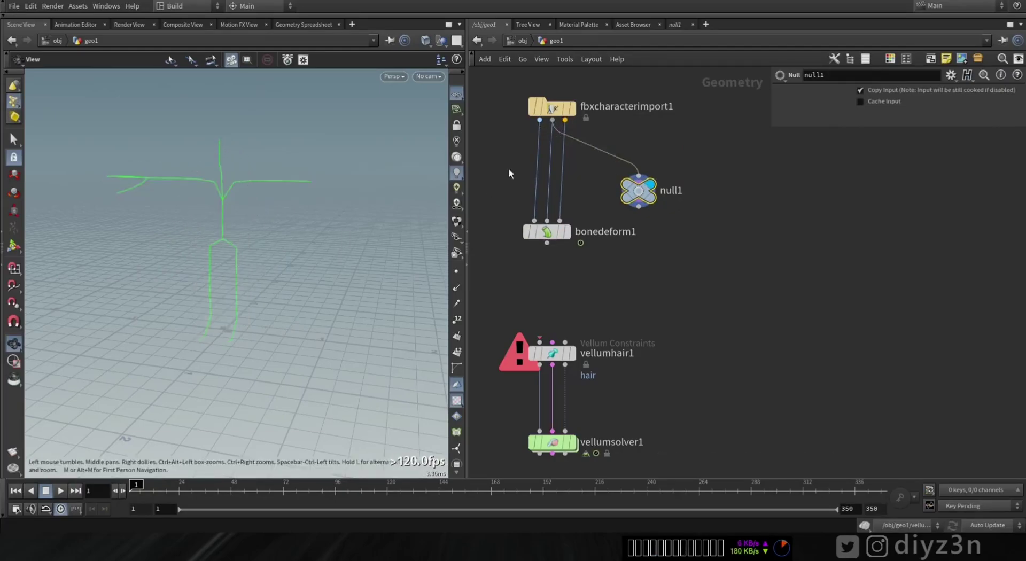
drag(620, 170, 565, 119)
click(455, 273)
drag(138, 484, 221, 489)
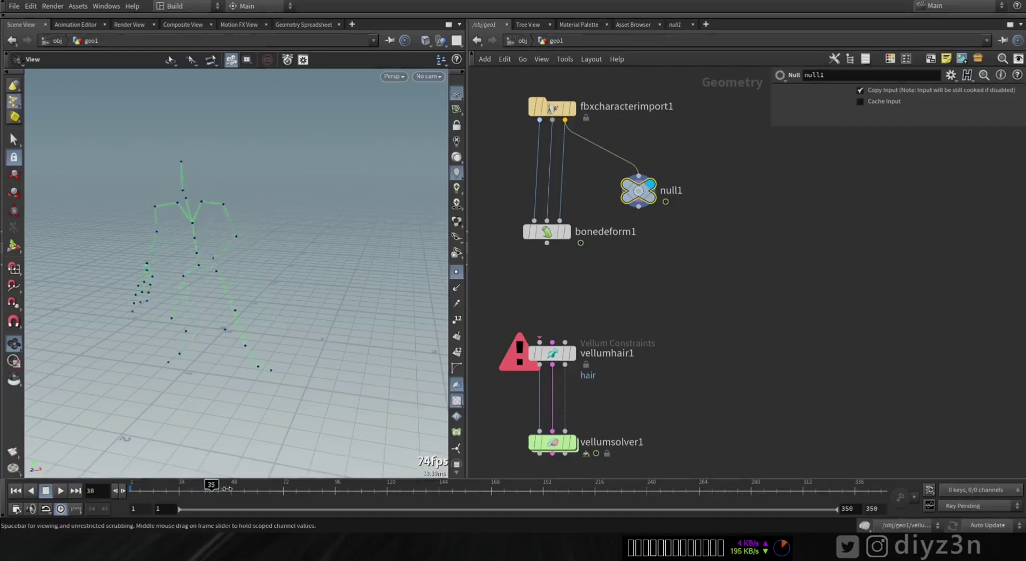
drag(303, 495, 141, 486)
drag(319, 485, 132, 487)
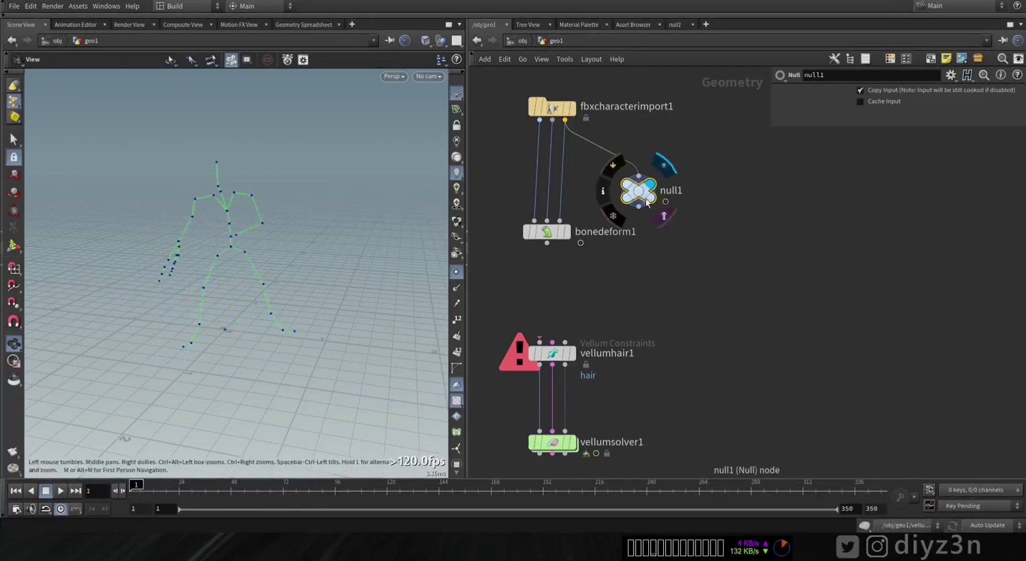
key(Delete)
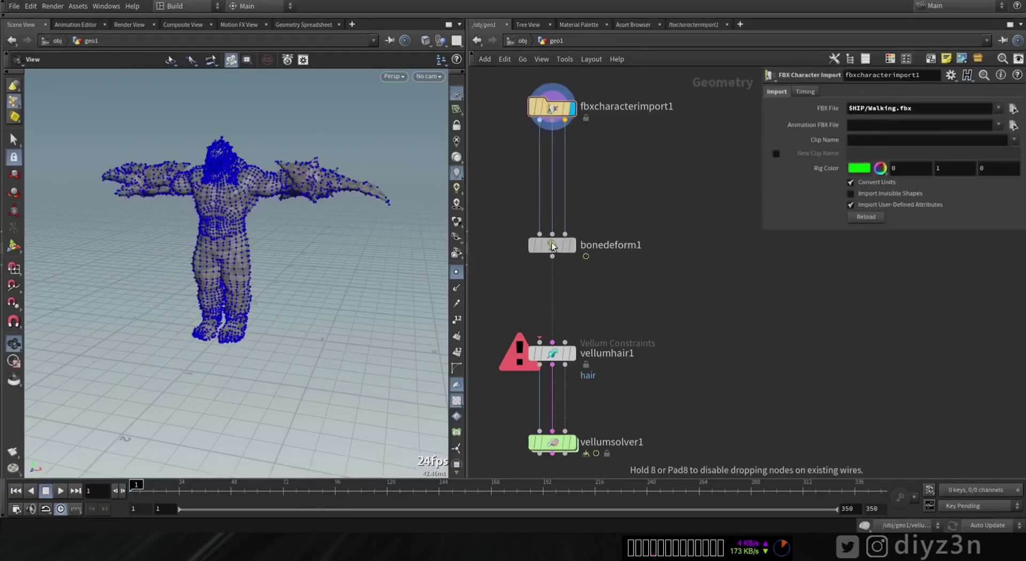
Step: Add a MotionClip node, connect the FBX import's third output to it and display the resulting clip
key(Tab)
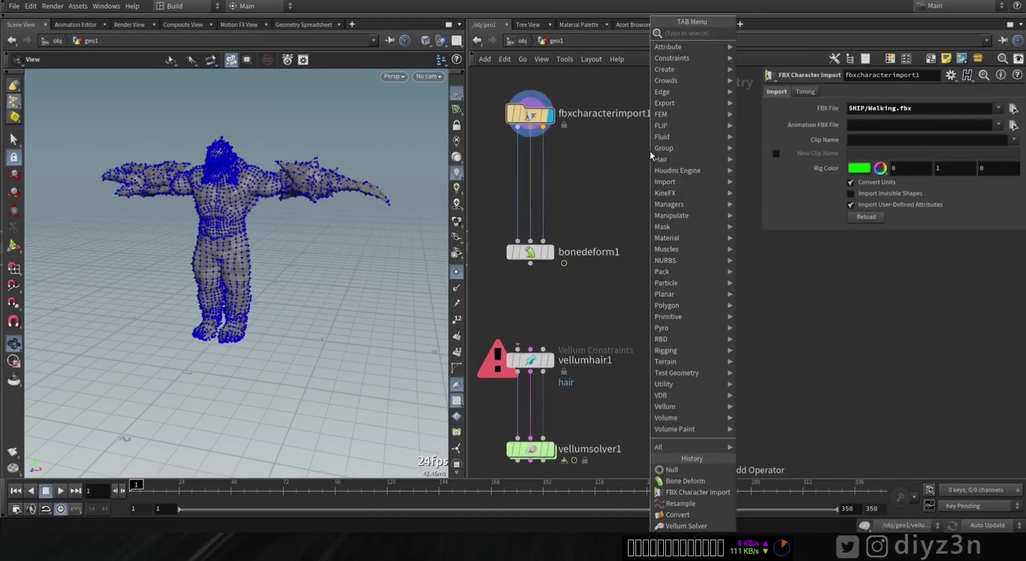
text(motio)
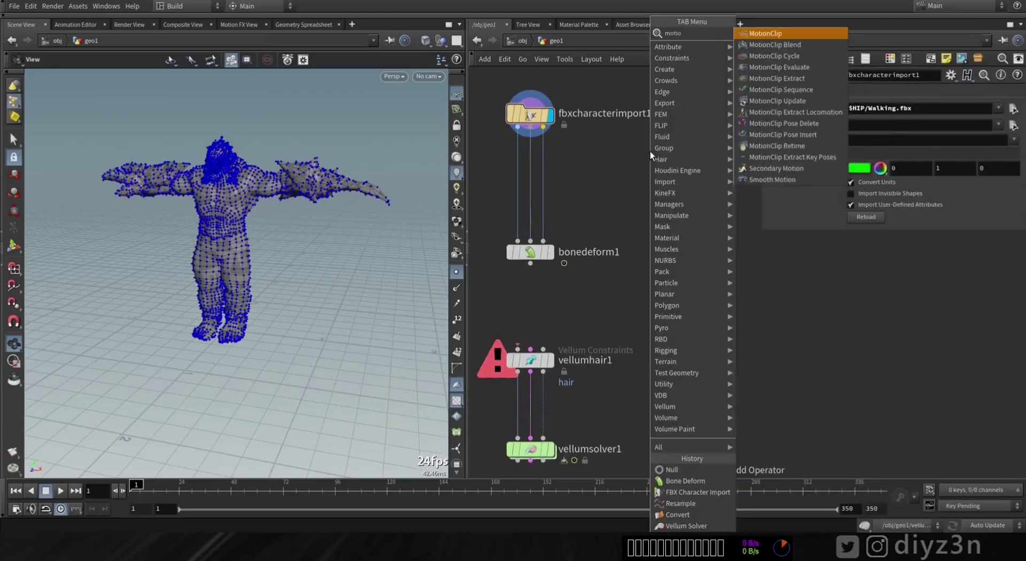
click(775, 34)
click(639, 169)
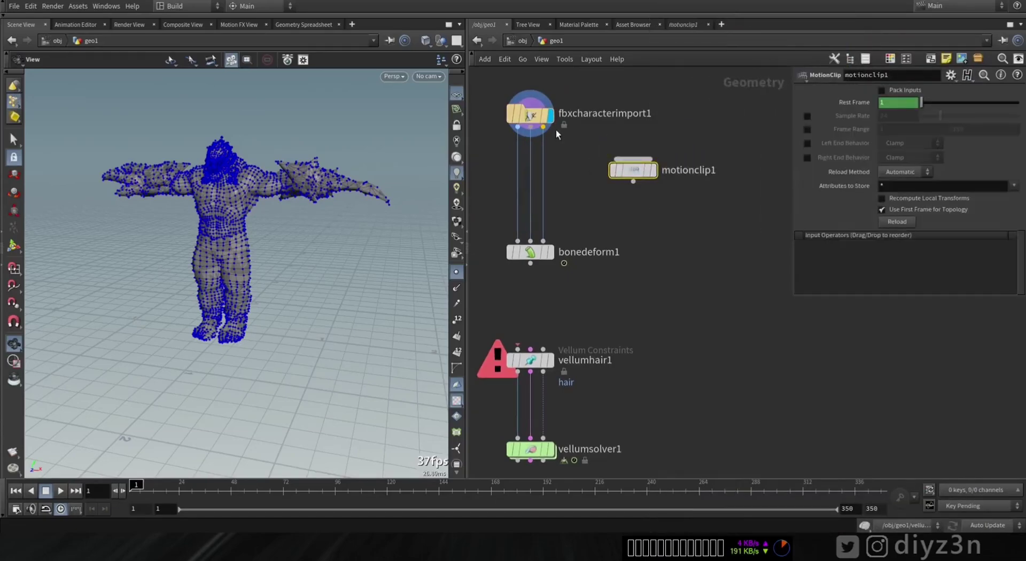
drag(581, 142, 634, 161)
click(667, 152)
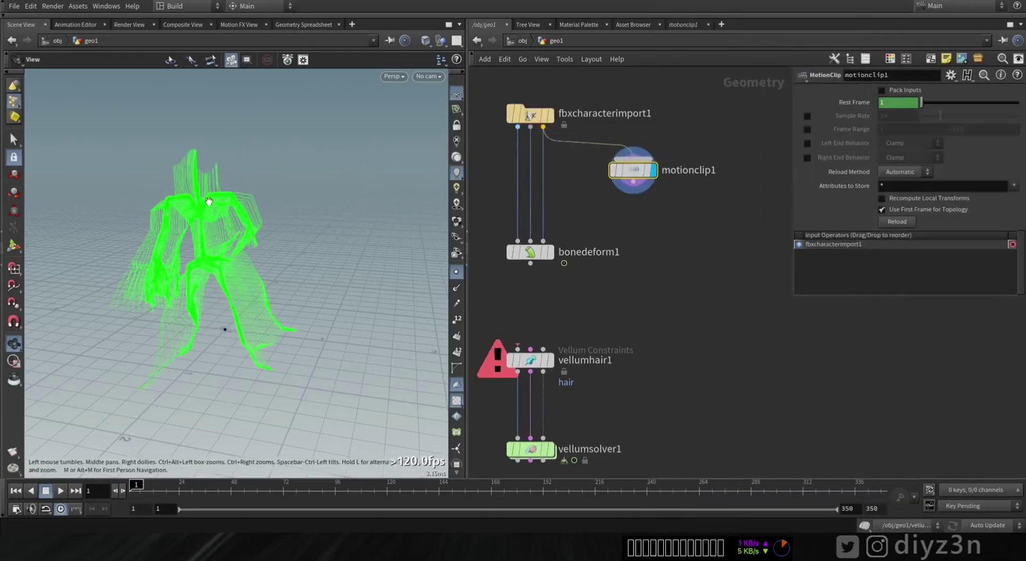
drag(251, 233, 143, 239)
drag(257, 229, 299, 230)
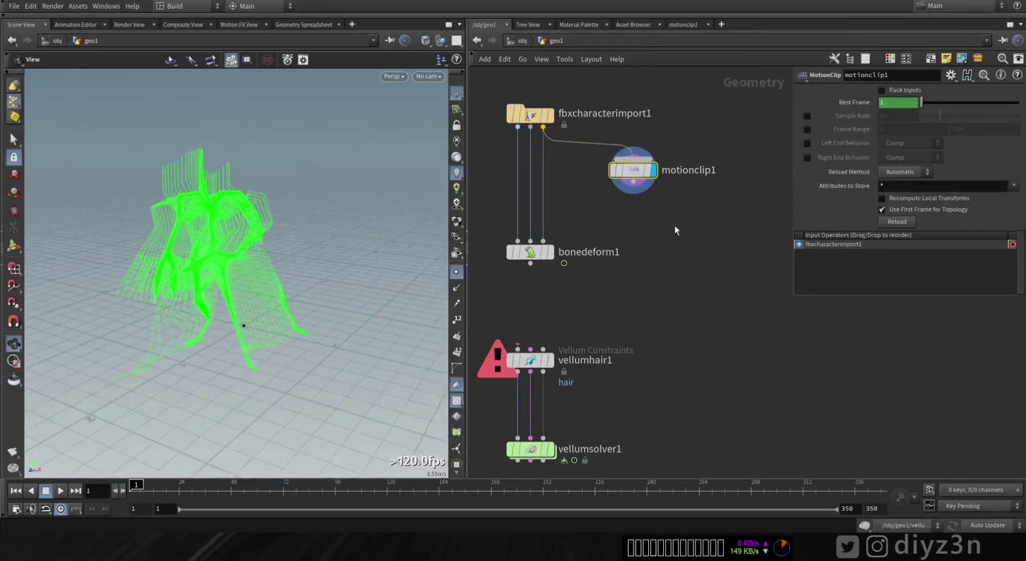
Step: Insert a MotionClip Evaluate node between the MotionClip and the third input of Bone Deform, and scrub through the character's animation
middle_drag(666, 222, 663, 192)
key(Tab)
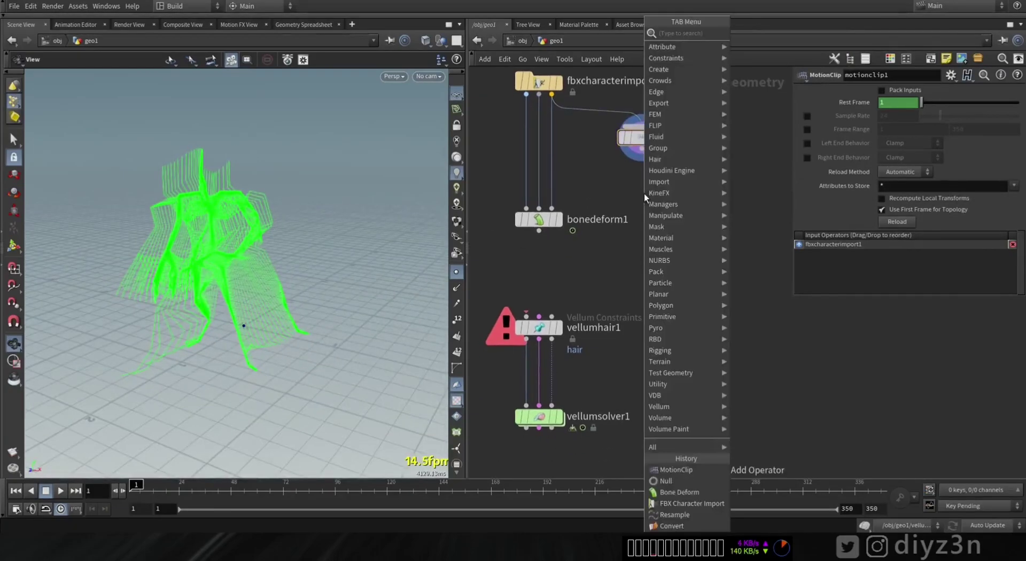
text(mot)
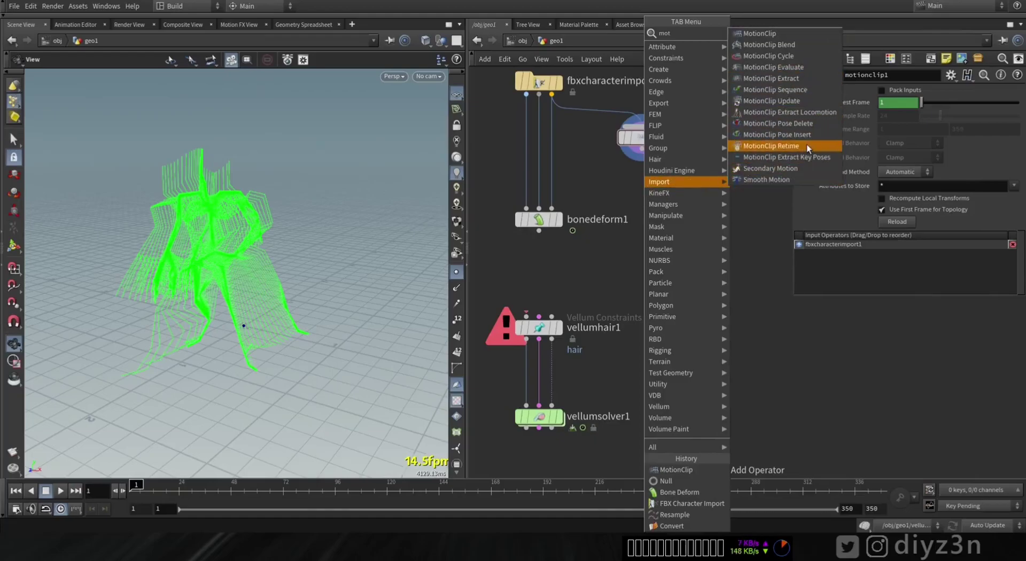
click(785, 68)
click(706, 191)
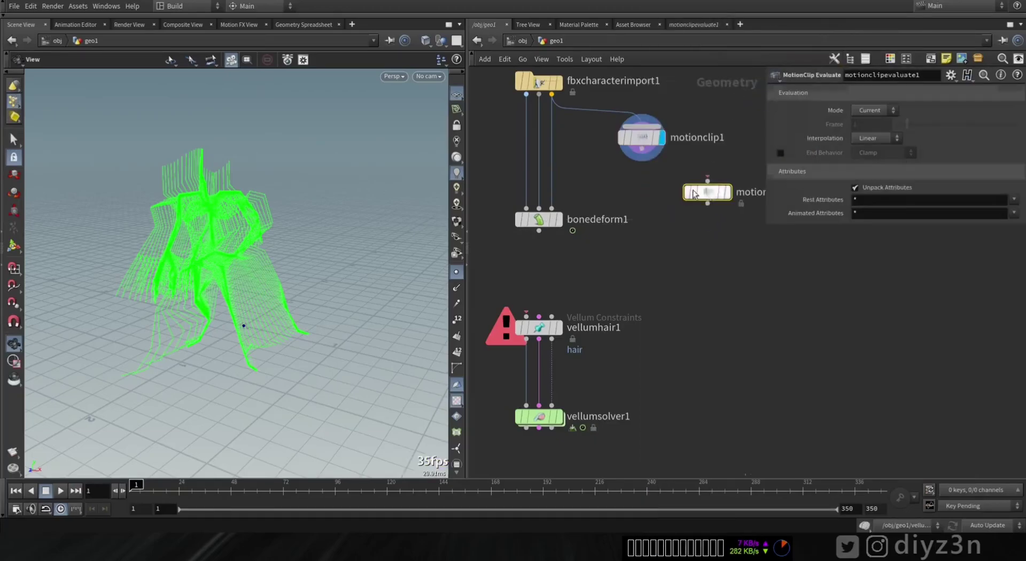
click(559, 220)
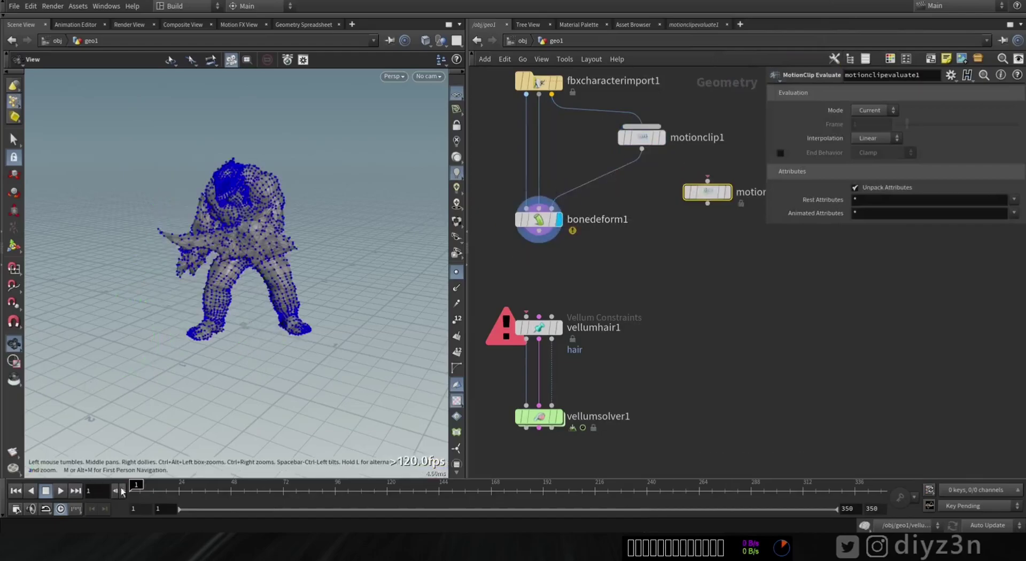
drag(684, 186, 588, 178)
drag(136, 484, 433, 485)
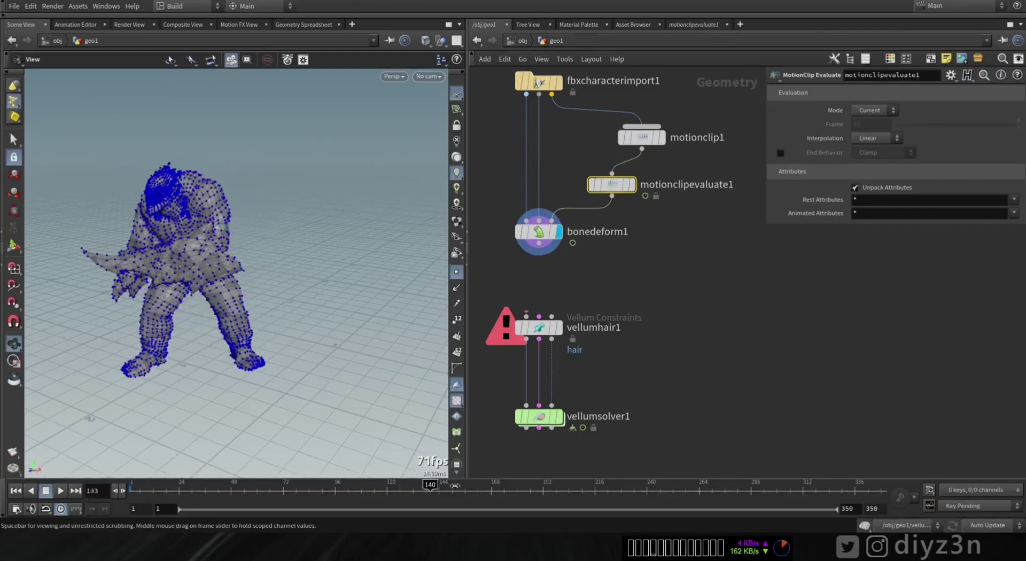
click(15, 491)
Step: Move the MotionClip Evaluate and Bone Deform nodes further down to open space below the MotionClip node
drag(613, 197, 642, 212)
drag(540, 237, 540, 267)
drag(642, 200, 642, 216)
key(Tab)
text(cyc)
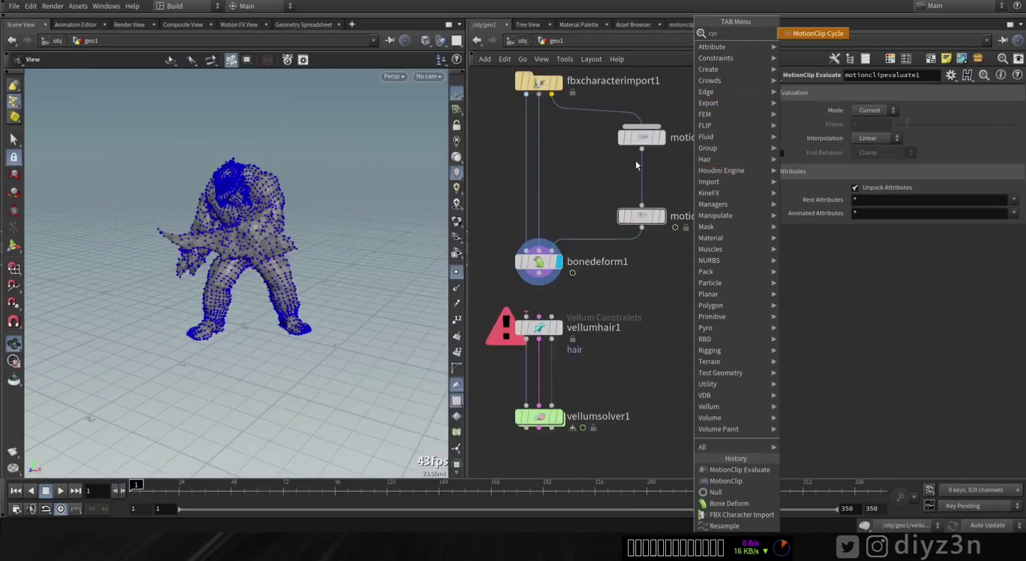
key(Escape)
Step: Insert a MotionClip Cycle node between the MotionClip and MotionClip Evaluate nodes
key(Tab)
text(m)
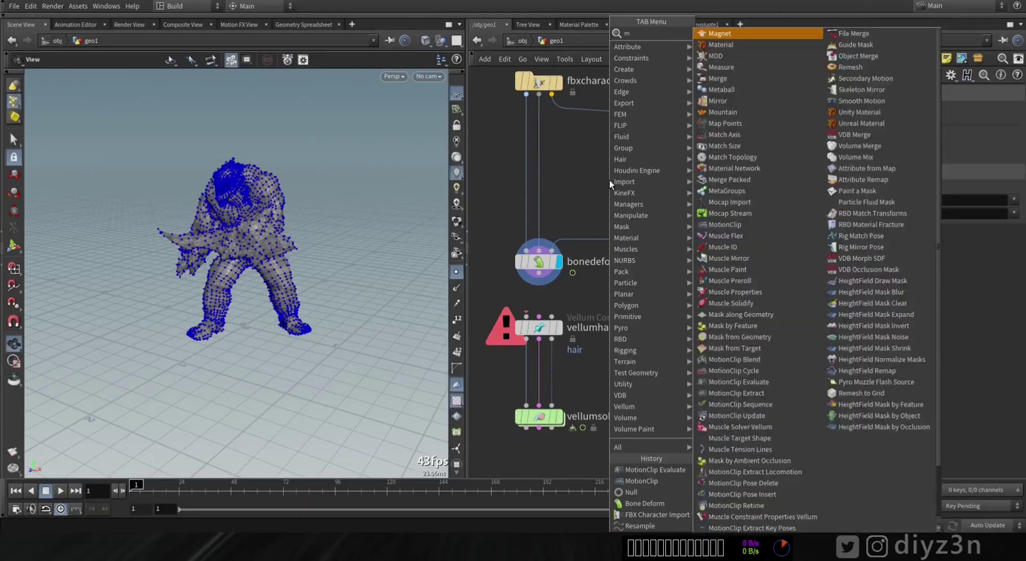
text(otio)
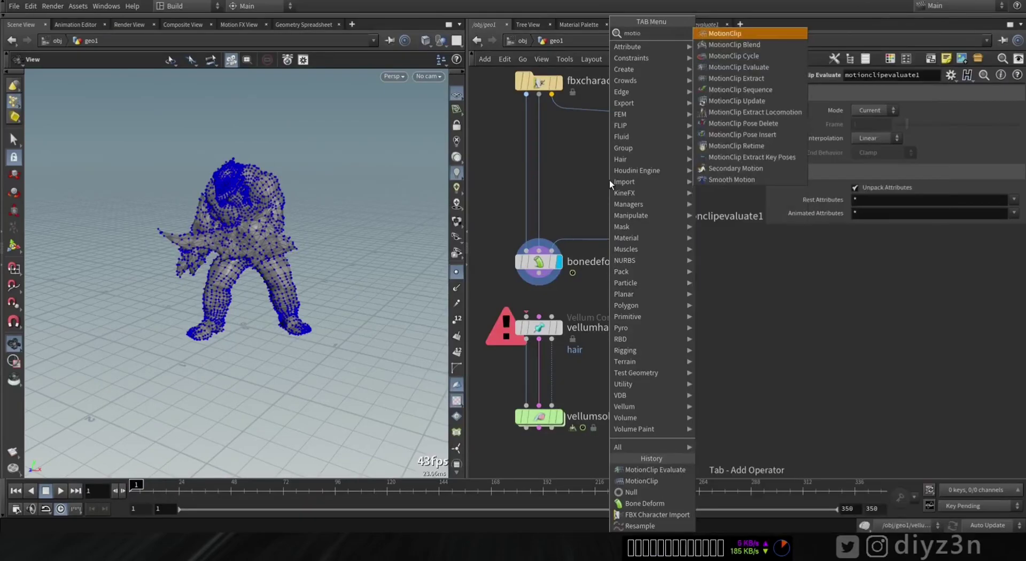
click(765, 56)
click(645, 180)
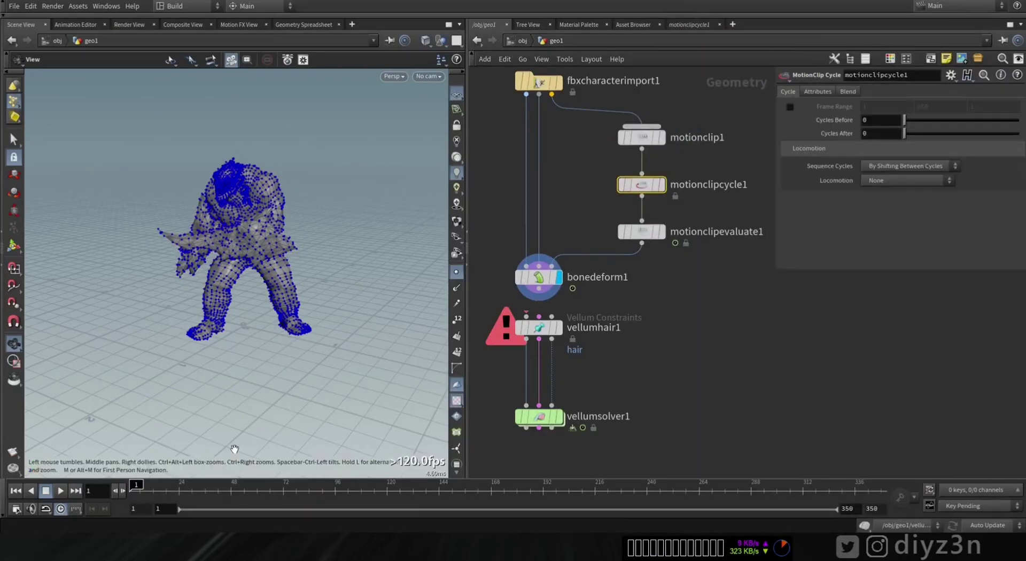
Step: Set Cycles After to 10 on the MotionClip Cycle node and scrub the timeline to compare the walk before and after
drag(141, 485, 249, 488)
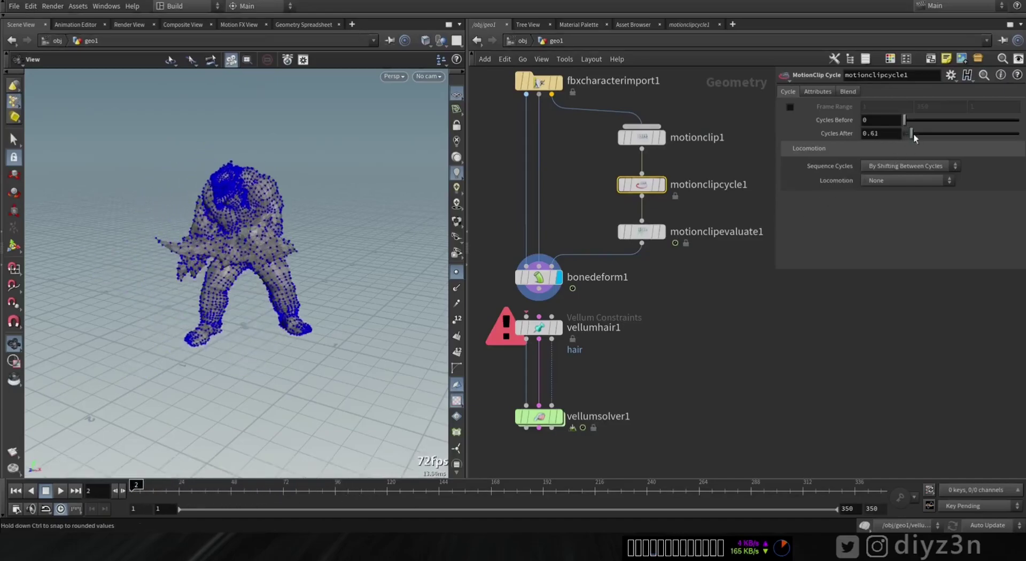
drag(992, 133, 1018, 133)
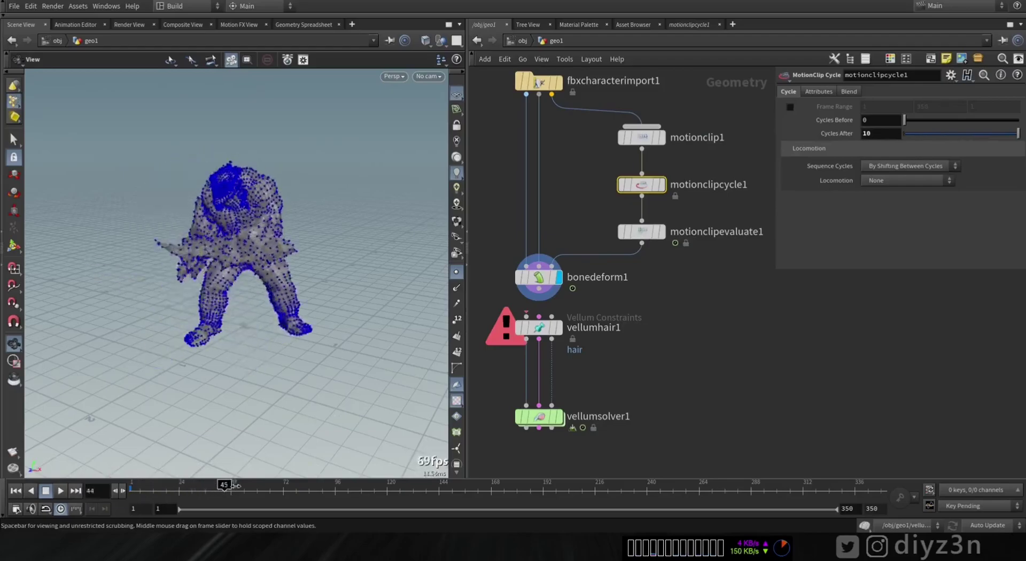
mouse_move(401, 491)
mouse_down()
mouse_move(507, 491)
mouse_move(277, 503)
mouse_up()
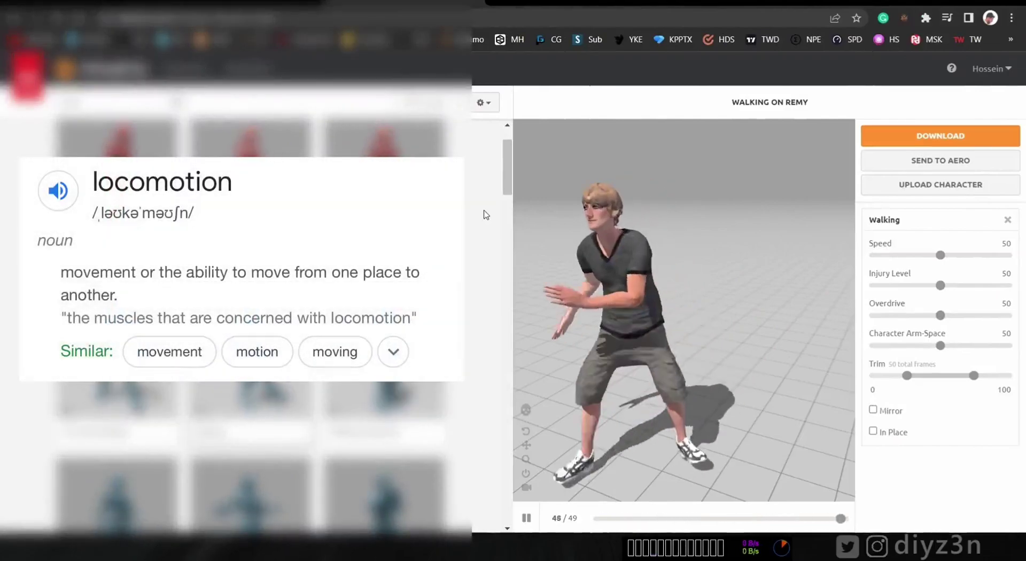
Step: Switch to the Walking animation page in the browser and preview the character with In Place turned on and off
drag(599, 310, 652, 312)
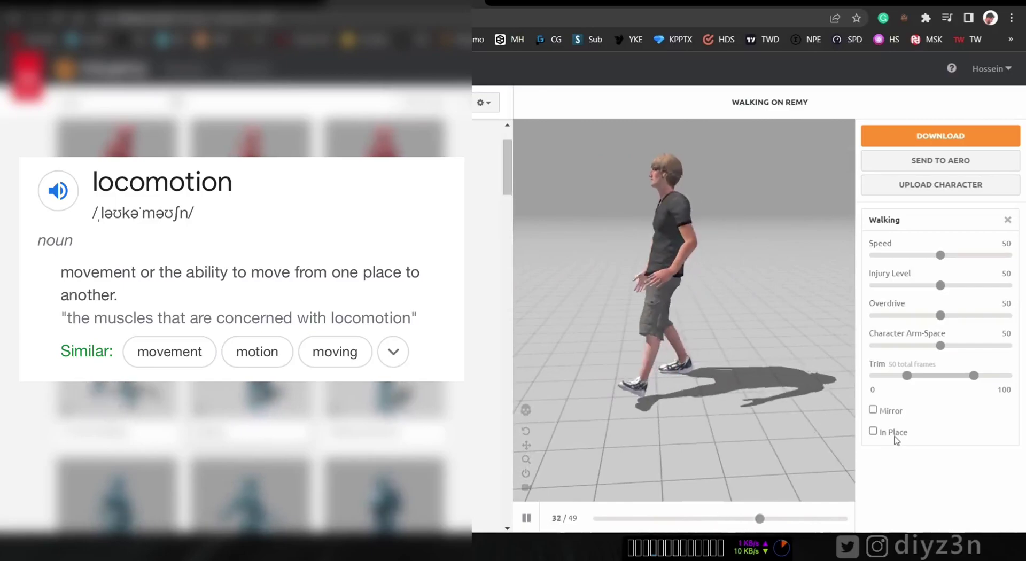
click(874, 431)
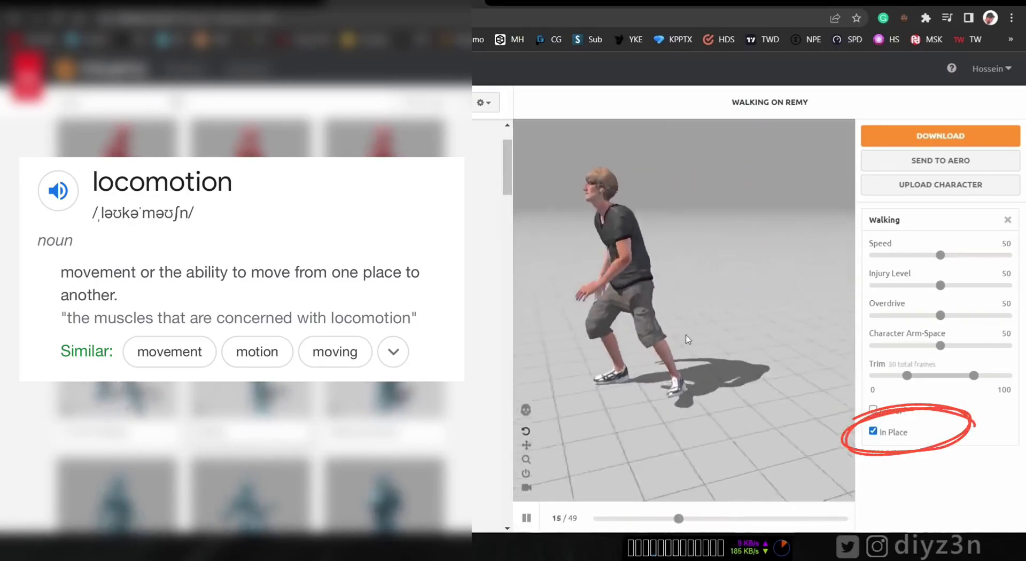
drag(656, 348, 850, 438)
click(873, 431)
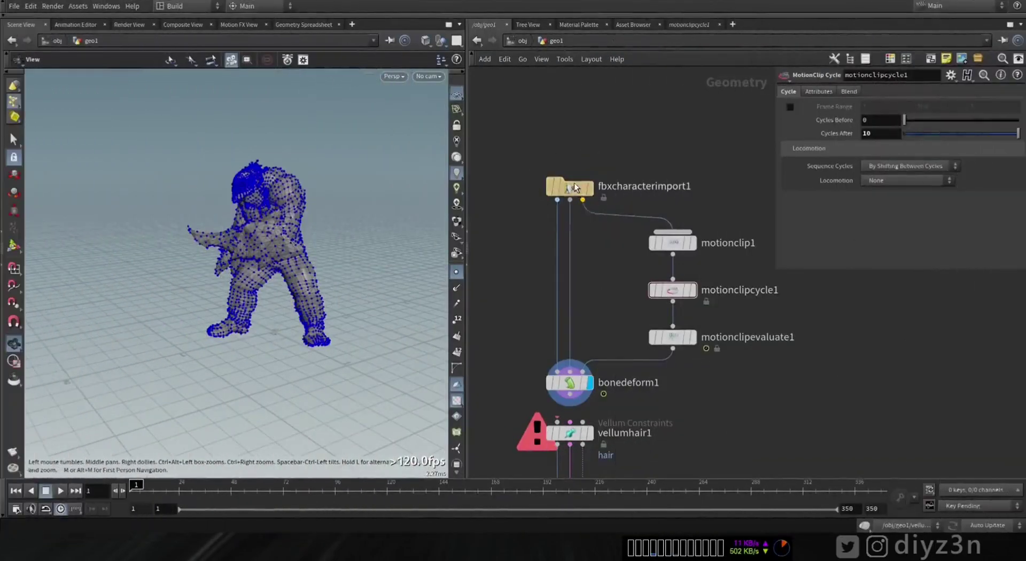
Step: Move the FBX Character Import node higher and insert an Extract Locomotion node between it and the MotionClip node
drag(574, 182, 577, 104)
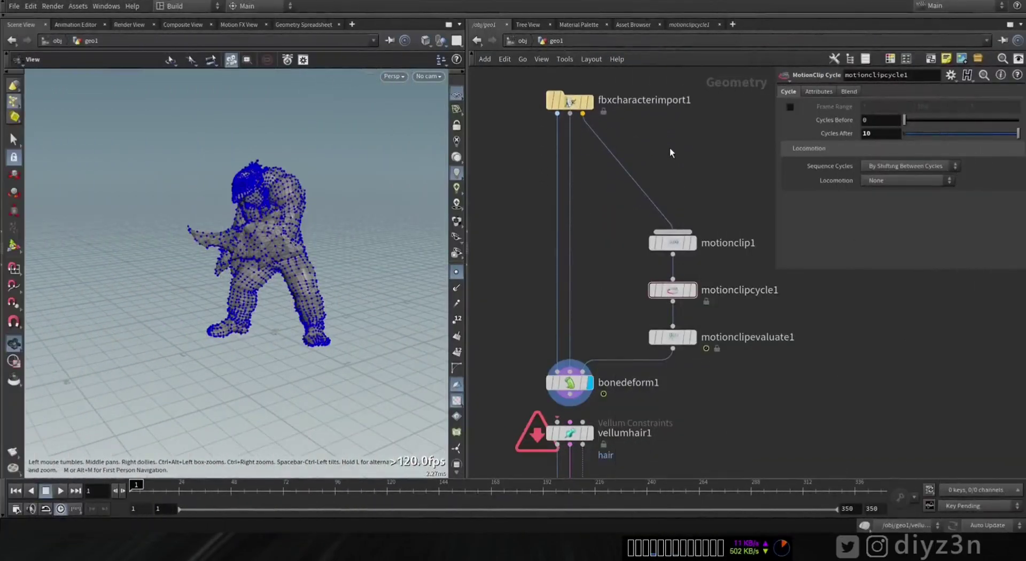
key(Tab)
text(loc)
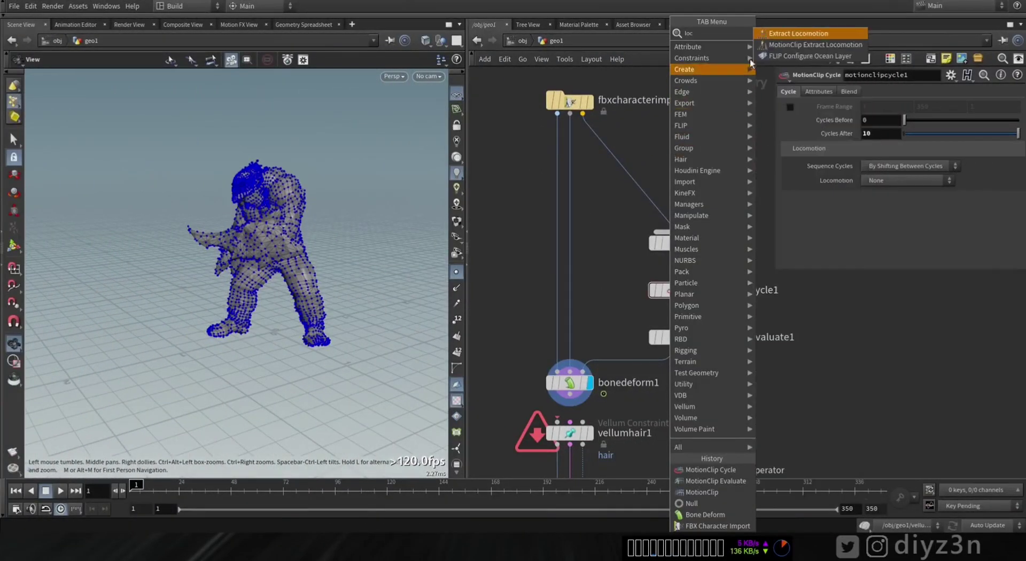
key(Return)
click(628, 180)
drag(634, 174, 663, 180)
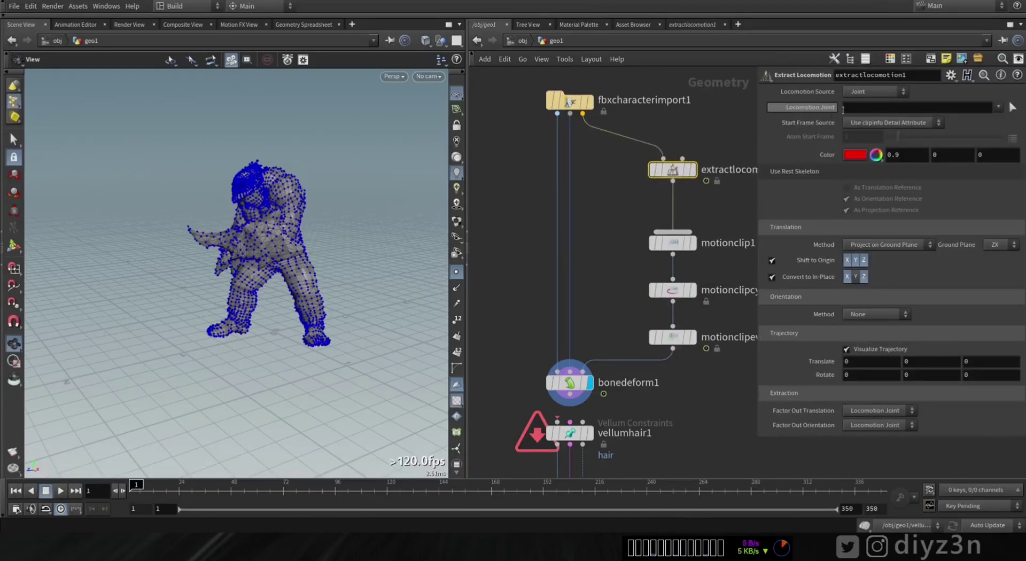
Step: Set the Extract Locomotion node's joint to mixamorig:Hips, display its output and scrub the timeline to inspect the extracted trajectory
click(1012, 108)
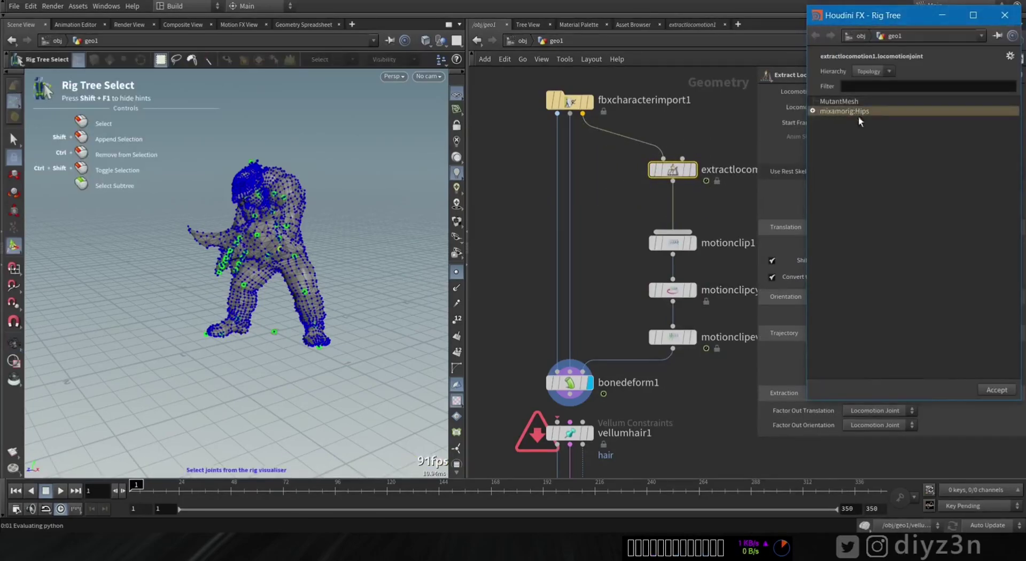
click(996, 391)
click(694, 170)
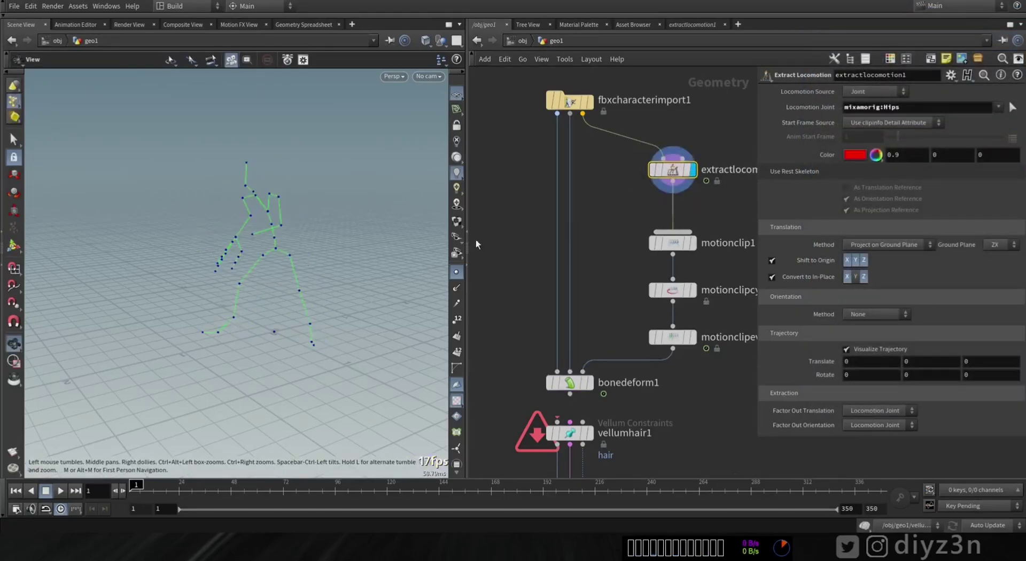
key(Up)
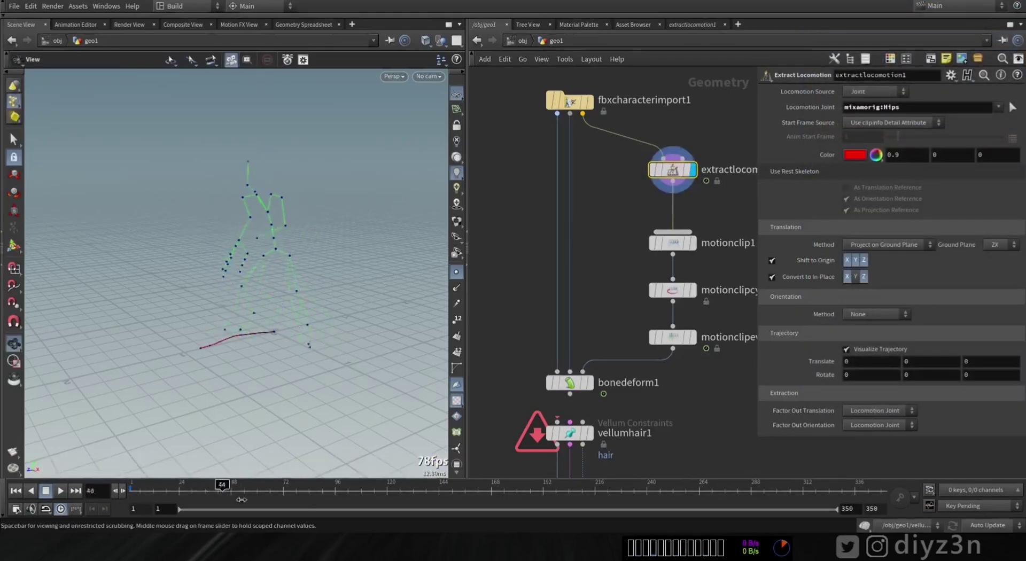
scroll(202, 363, up, 5)
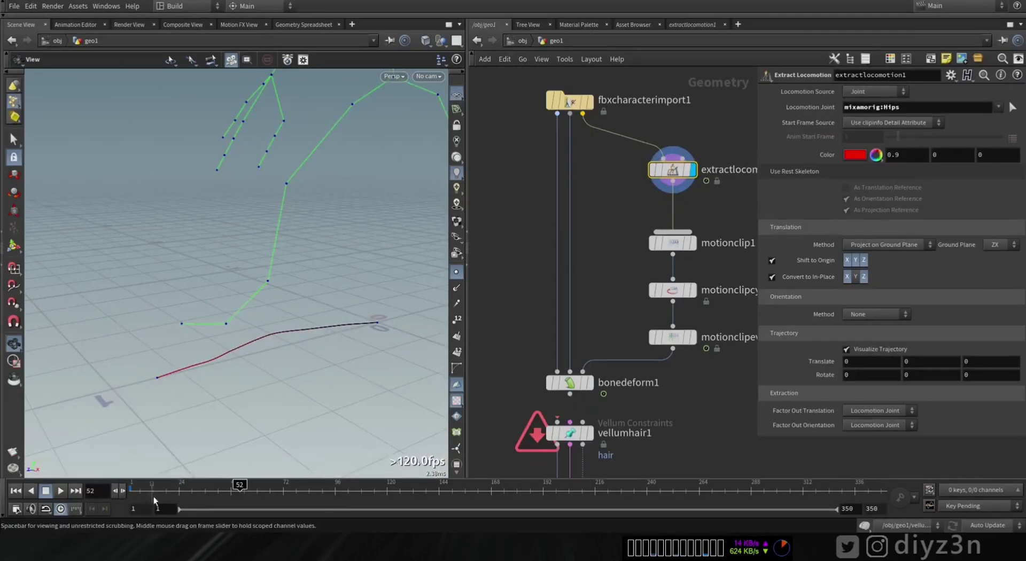
mouse_move(345, 329)
right_down()
mouse_move(275, 219)
mouse_move(355, 273)
mouse_move(282, 218)
mouse_move(338, 325)
right_up()
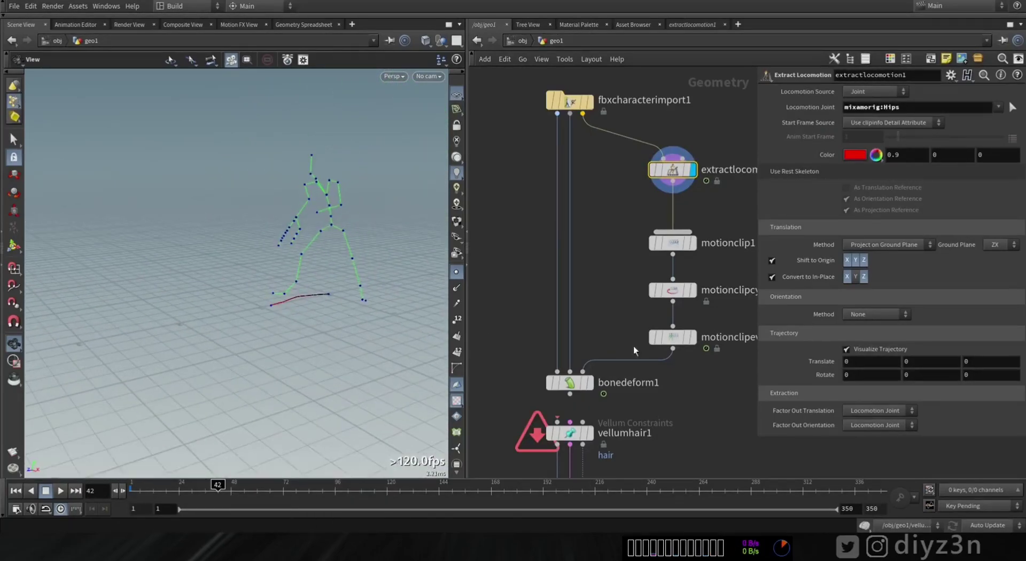
Step: Display the MotionClip Evaluate output and compare the skeleton's walk with Extract Locomotion active and bypassed
click(693, 337)
click(126, 490)
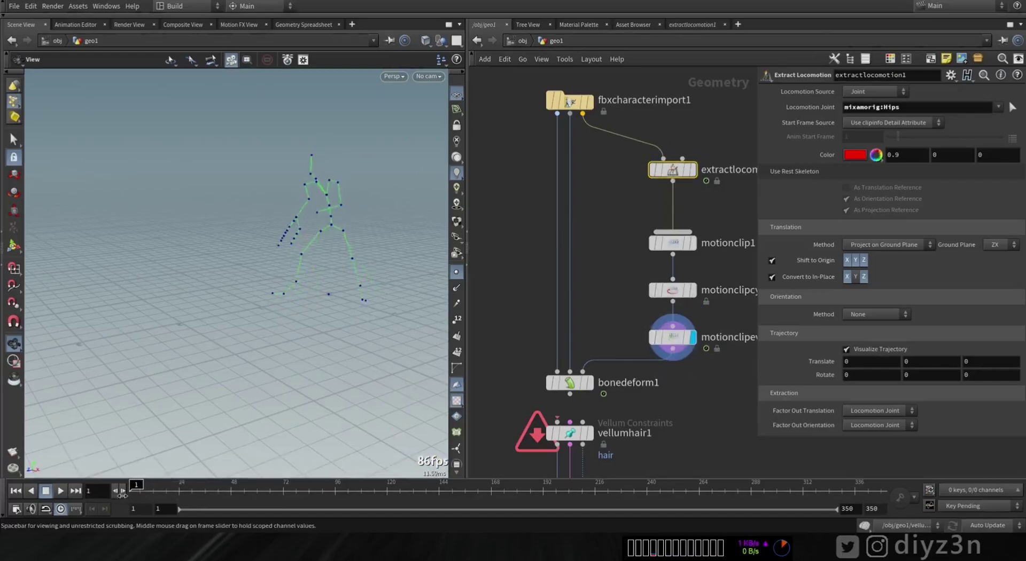
drag(392, 496, 380, 494)
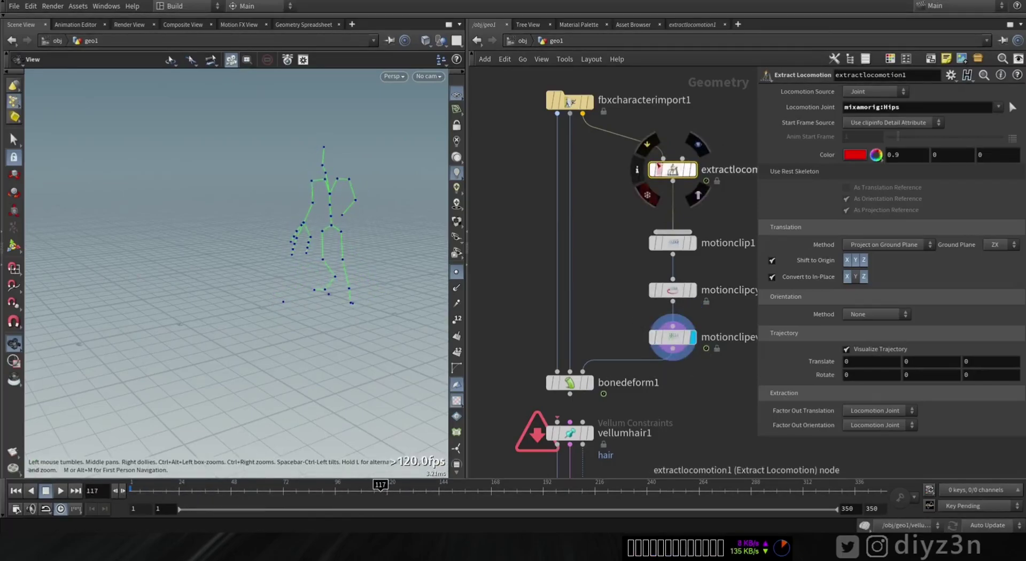
click(648, 147)
click(207, 491)
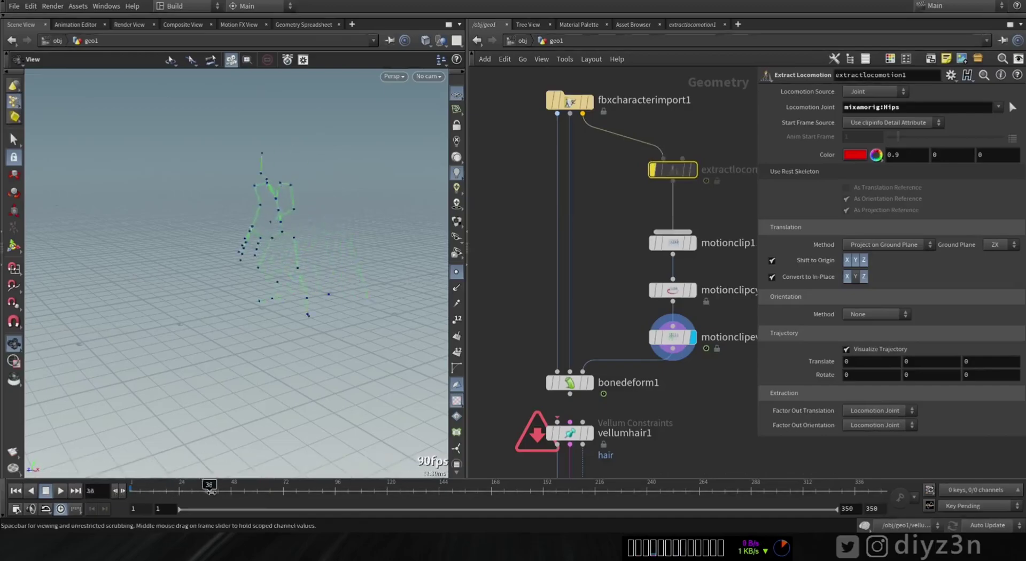
Step: Display the Bone Deform result and compare the character's walk with Extract Locomotion bypassed and re-enabled
click(590, 383)
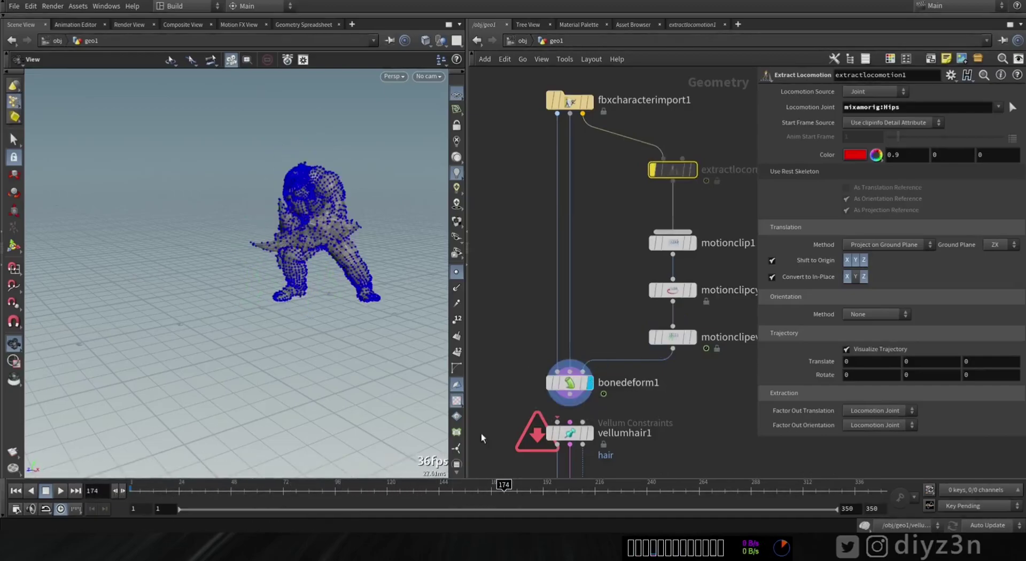
click(315, 498)
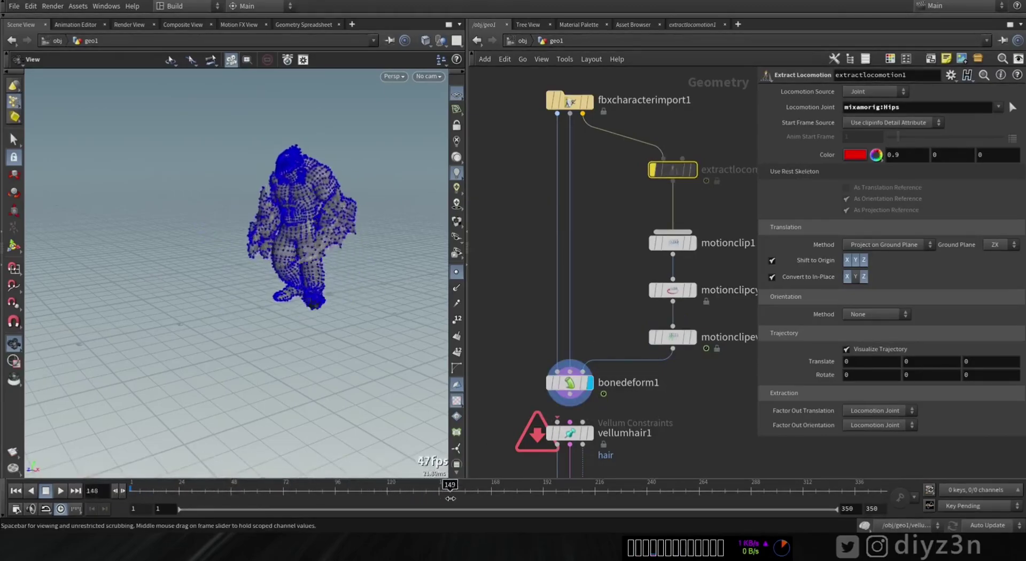
mouse_move(687, 169)
click(647, 145)
drag(138, 498, 370, 507)
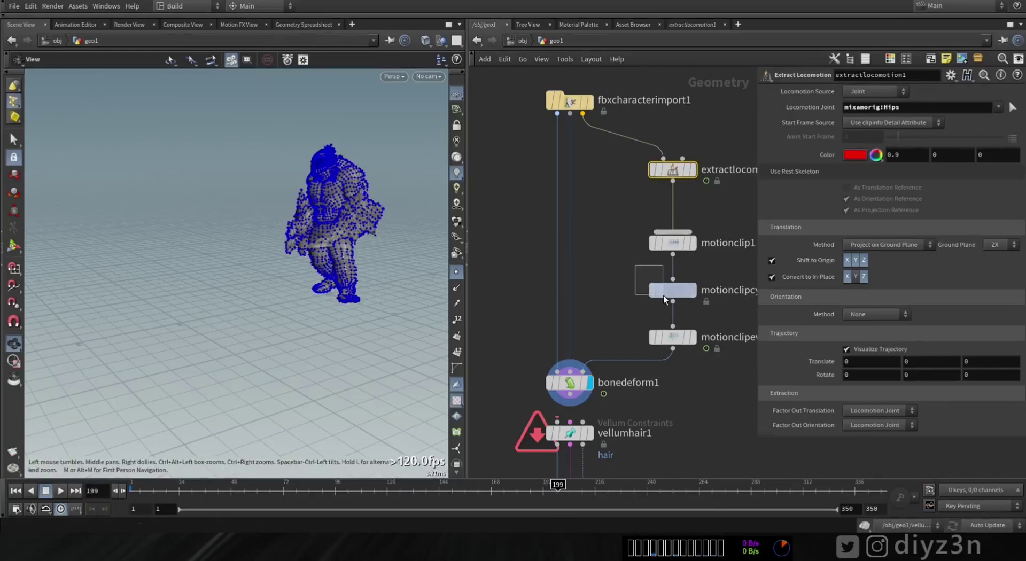
Step: Set Locomotion to Use Existing Locomotion on the MotionClip Cycle node and scrub the timeline to check the walk
drag(663, 295, 666, 296)
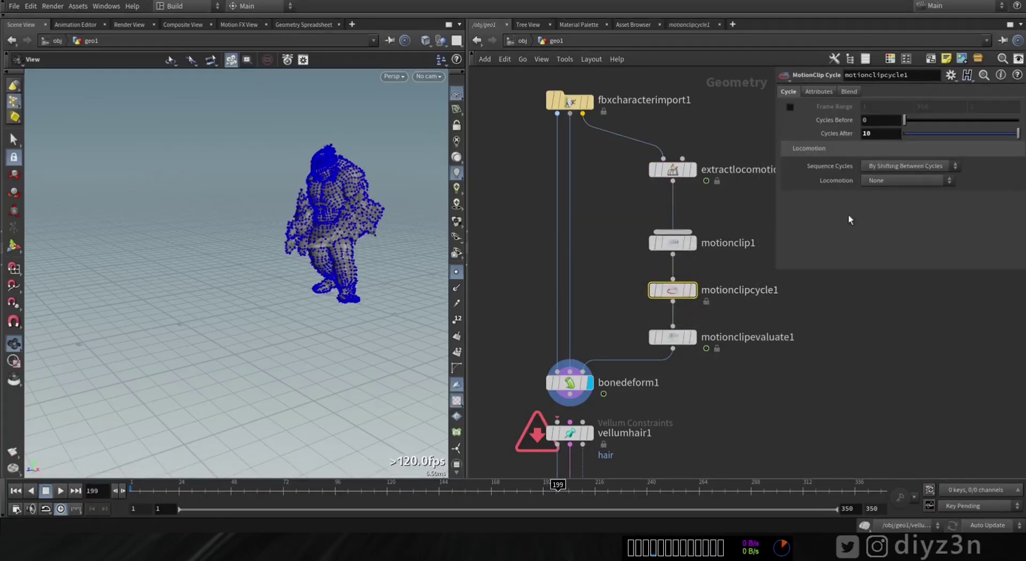
click(896, 169)
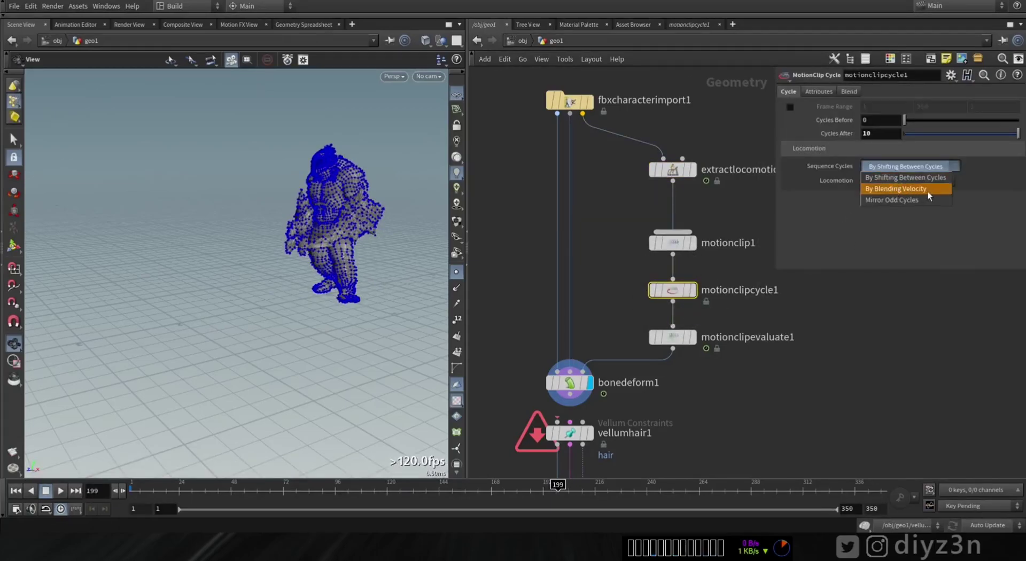
key(Escape)
click(907, 169)
click(907, 169)
click(906, 180)
click(899, 196)
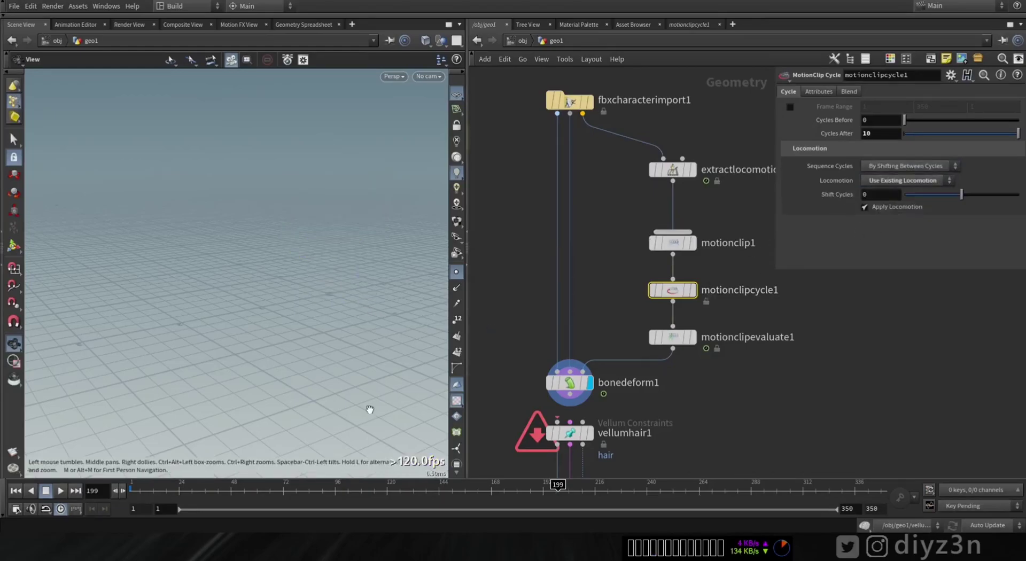
mouse_move(132, 502)
mouse_down()
mouse_move(134, 489)
mouse_move(516, 487)
mouse_move(134, 488)
mouse_up()
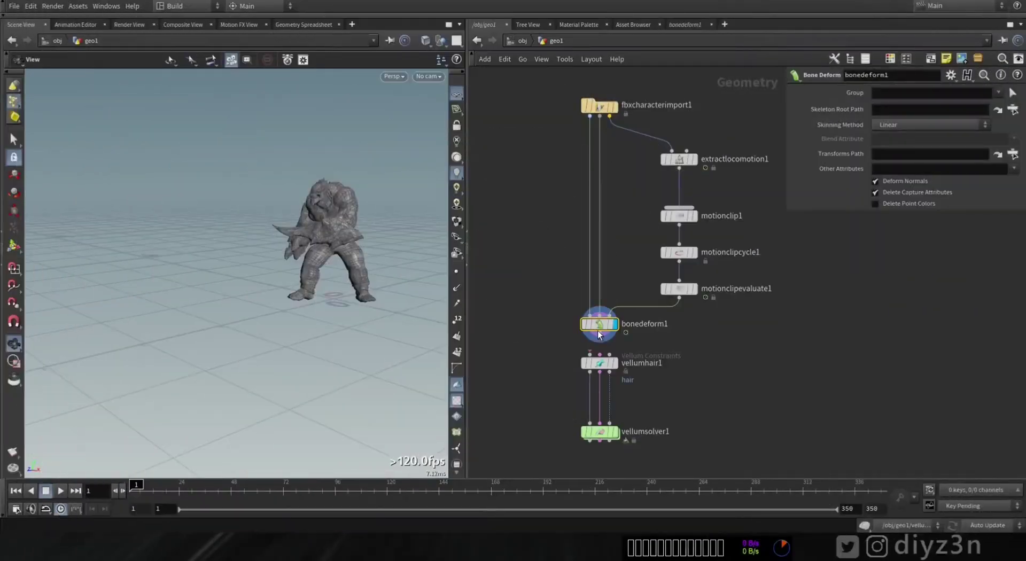
Step: Delete the Bone Deform node, lay out the network, move the Vellum nodes down and display the MotionClip Evaluate output
key(Delete)
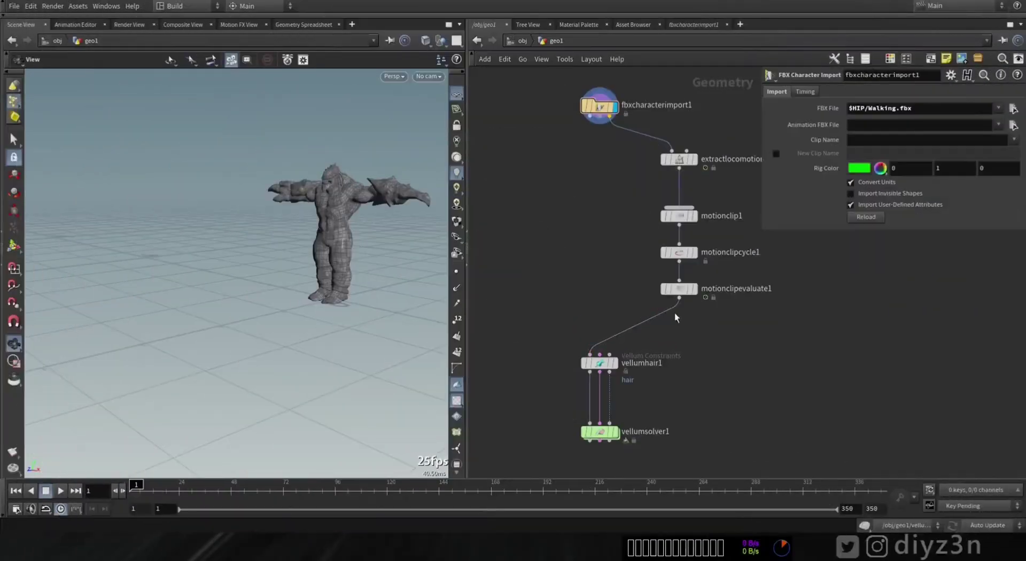
key(l)
scroll(656, 281, up, 2)
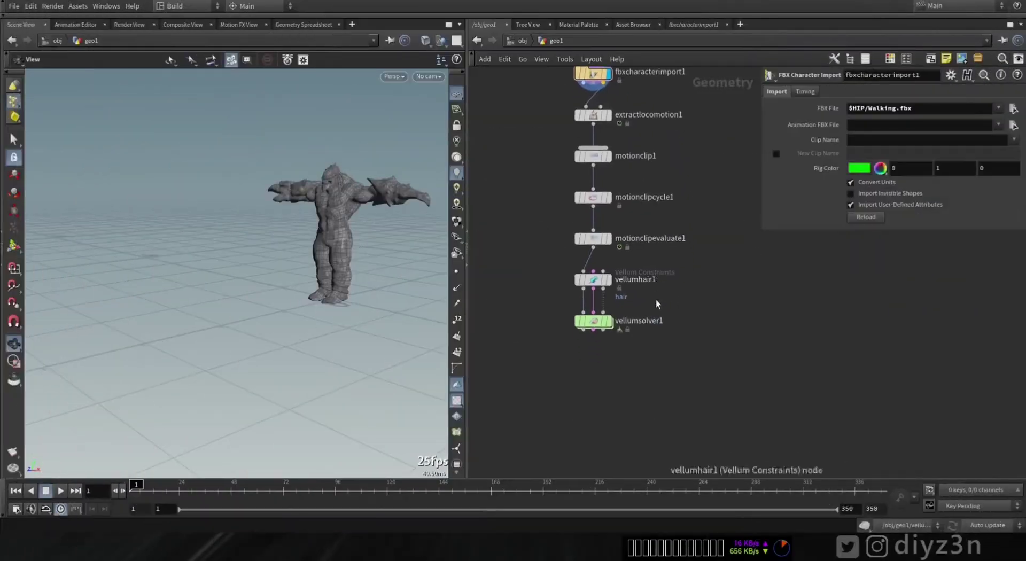
drag(637, 381, 587, 379)
click(606, 220)
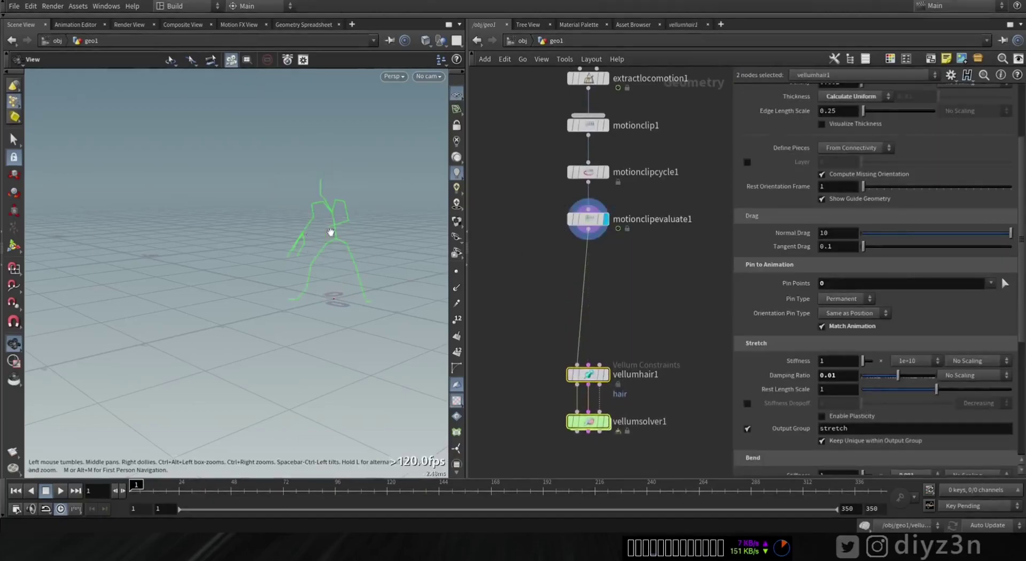
Step: Display the Vellum Solver, set Vellum Hair's Pin Points to the skeleton's head and shoulder points (5-9 12), and play the simulation
click(607, 422)
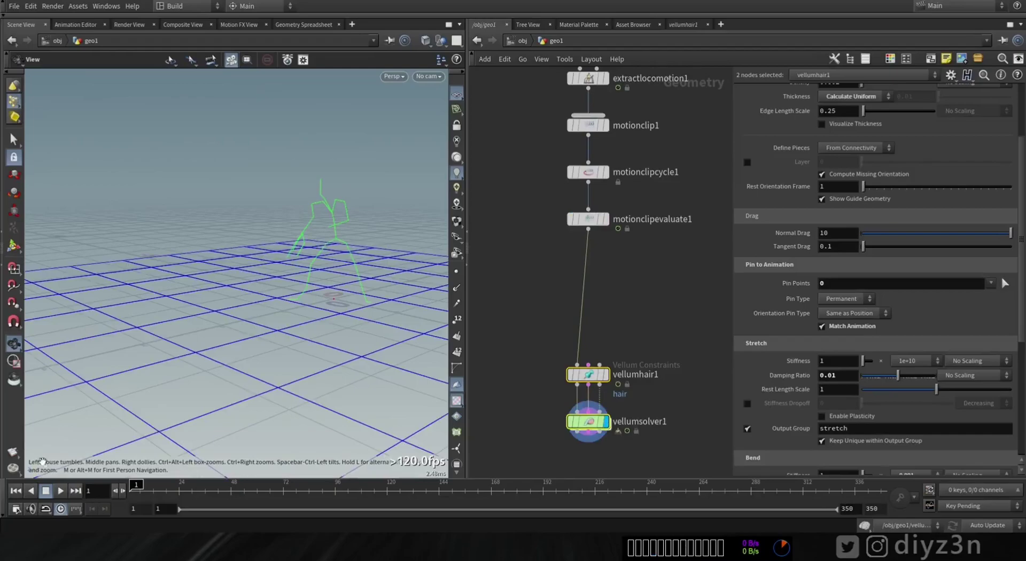
click(16, 491)
click(1005, 283)
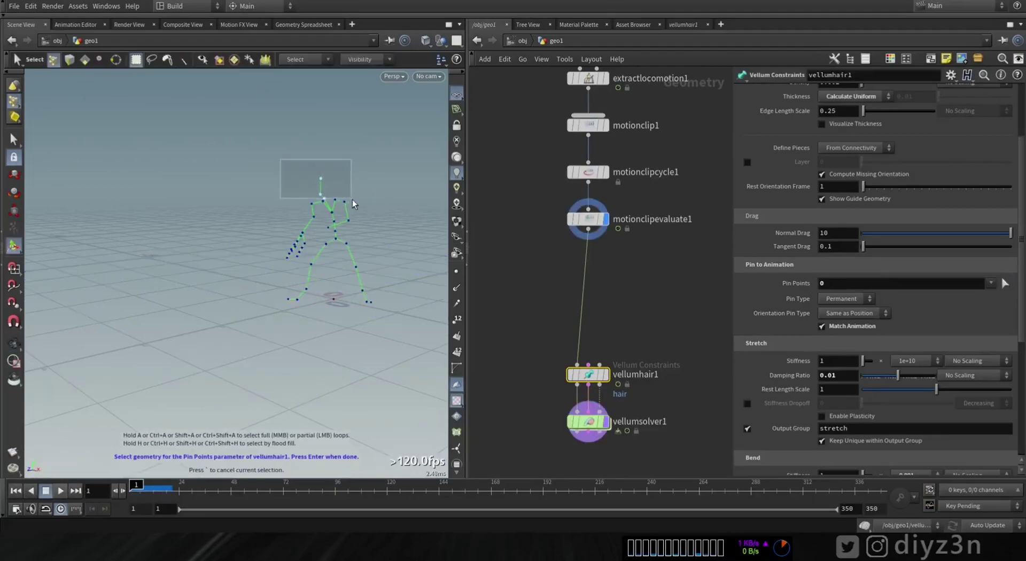
drag(356, 205, 354, 203)
key(Return)
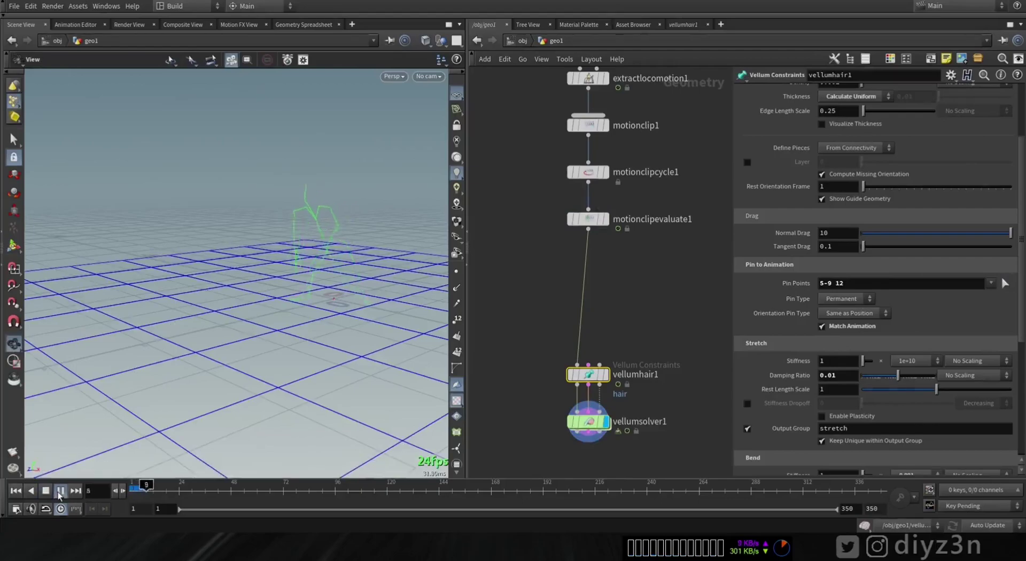
mouse_move(300, 259)
mouse_down()
mouse_move(317, 258)
mouse_move(268, 248)
mouse_move(299, 253)
mouse_up()
click(17, 491)
Step: Insert a Sweep node between the MotionClip Evaluate and Vellum Hair nodes and display it
drag(374, 265, 294, 251)
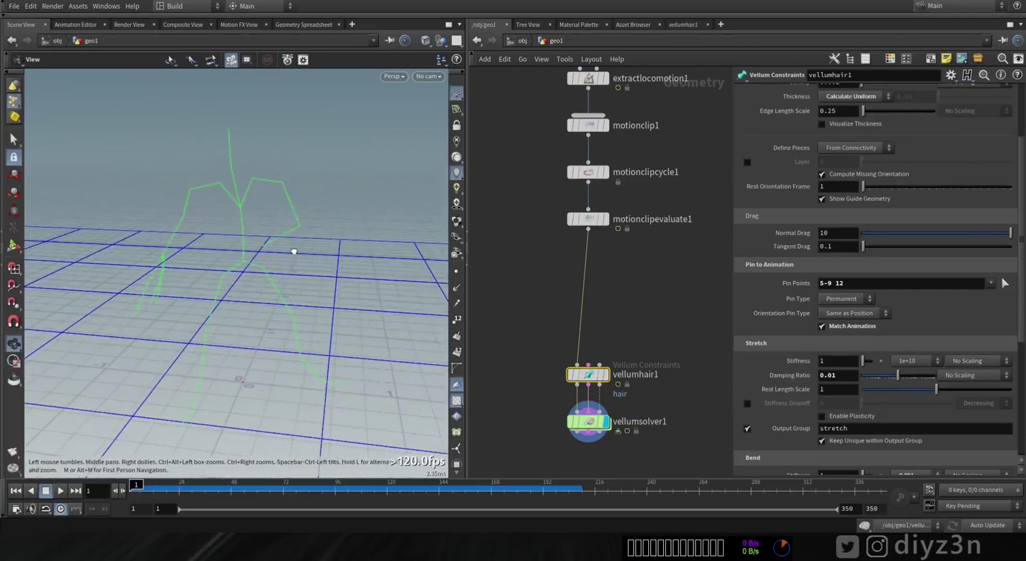
drag(314, 214, 299, 241)
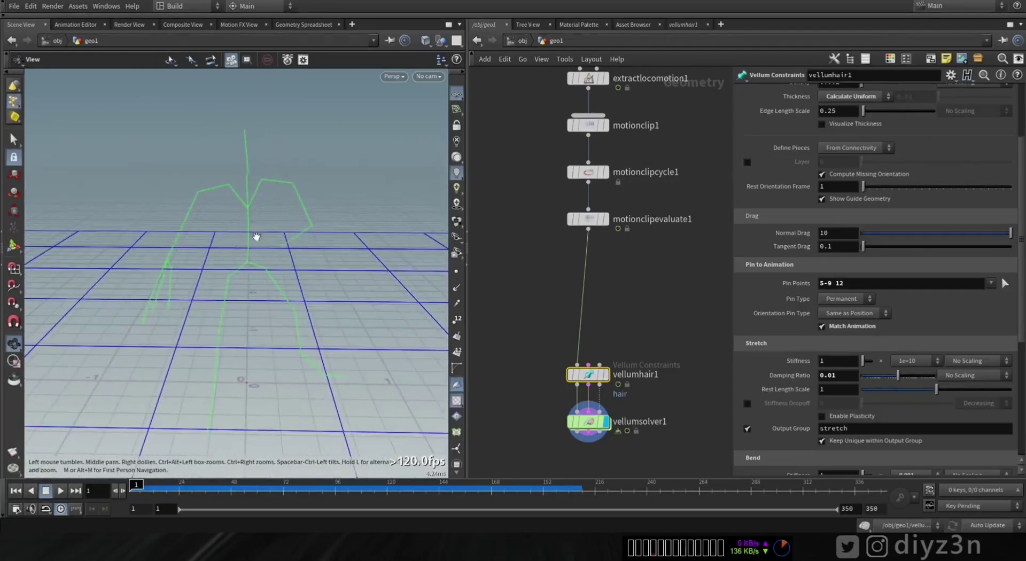
drag(270, 278, 262, 249)
middle_drag(625, 265, 593, 225)
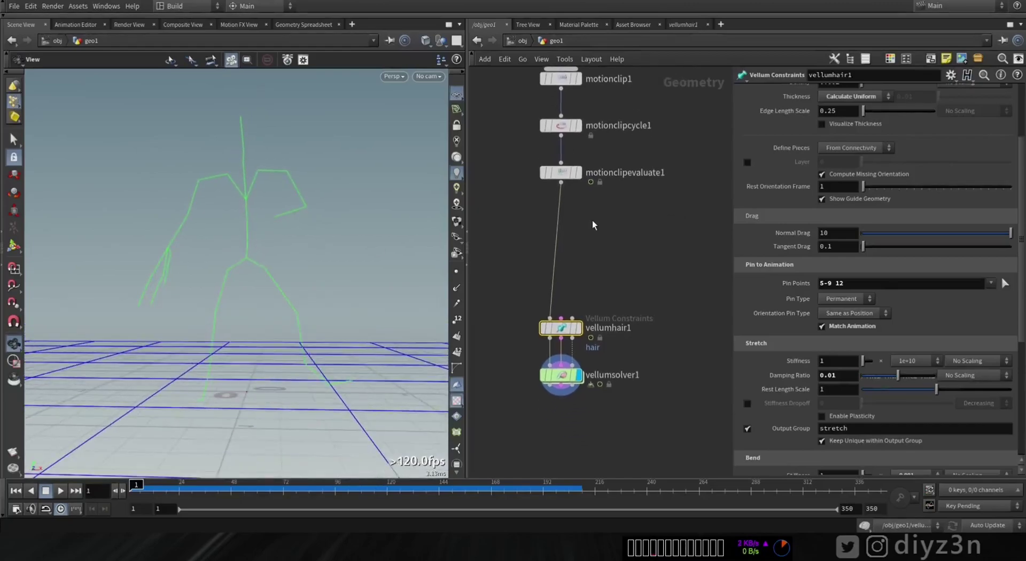
key(Tab)
text(sw)
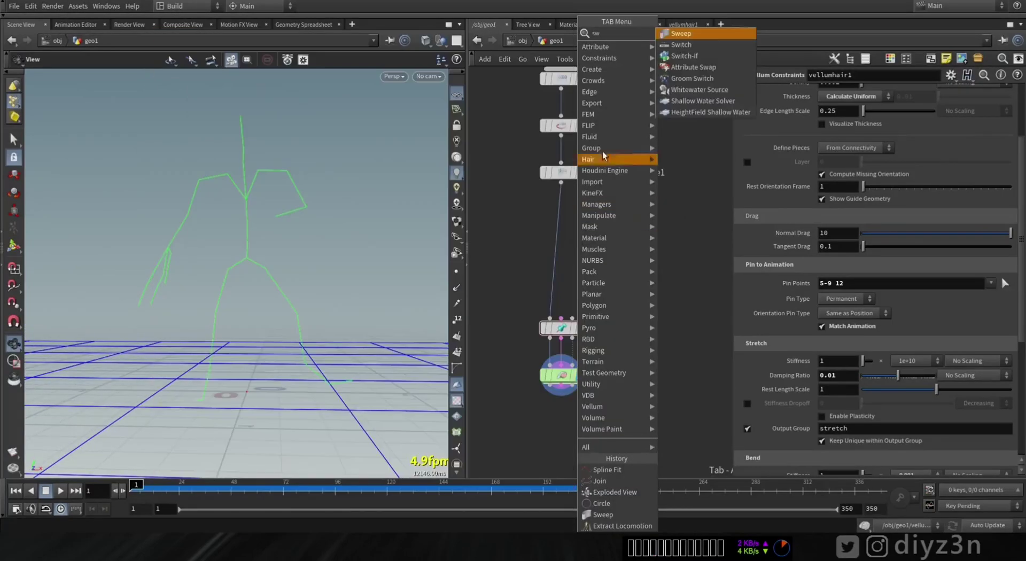
click(680, 33)
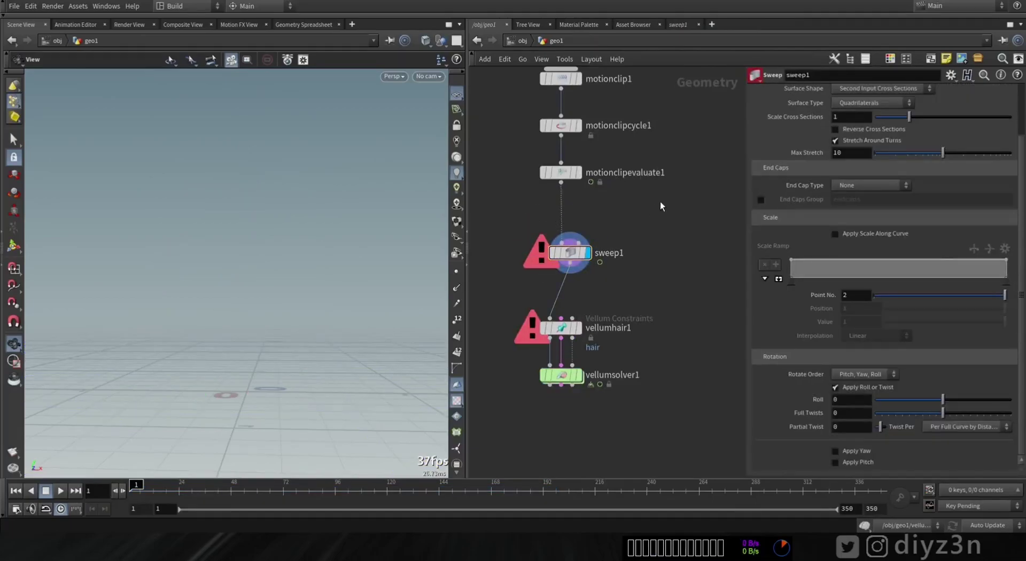
Step: Add a Circle node beside the Sweep node and connect it as the Sweep's cross-section input
key(Tab)
text(circle)
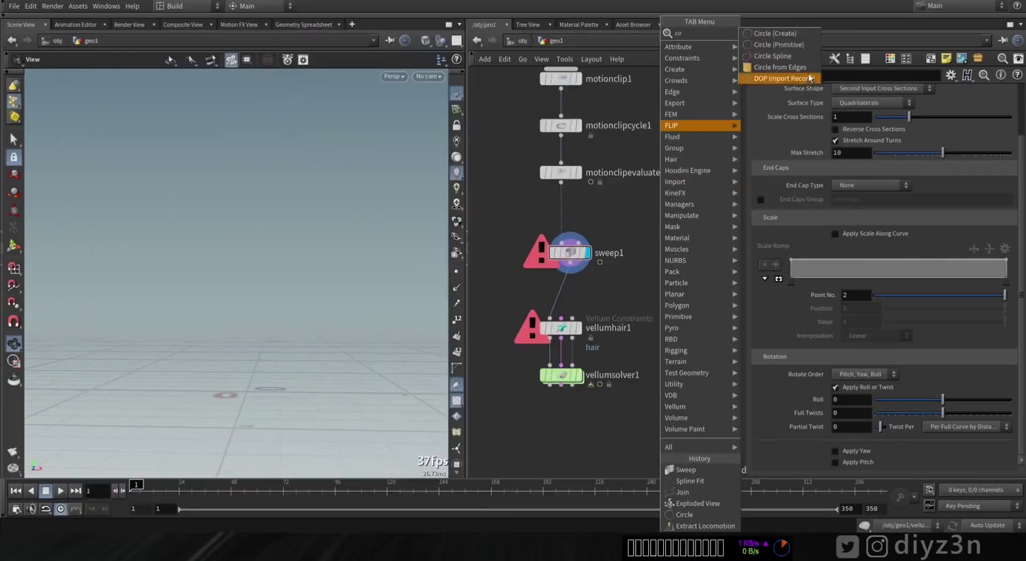
click(794, 48)
click(642, 197)
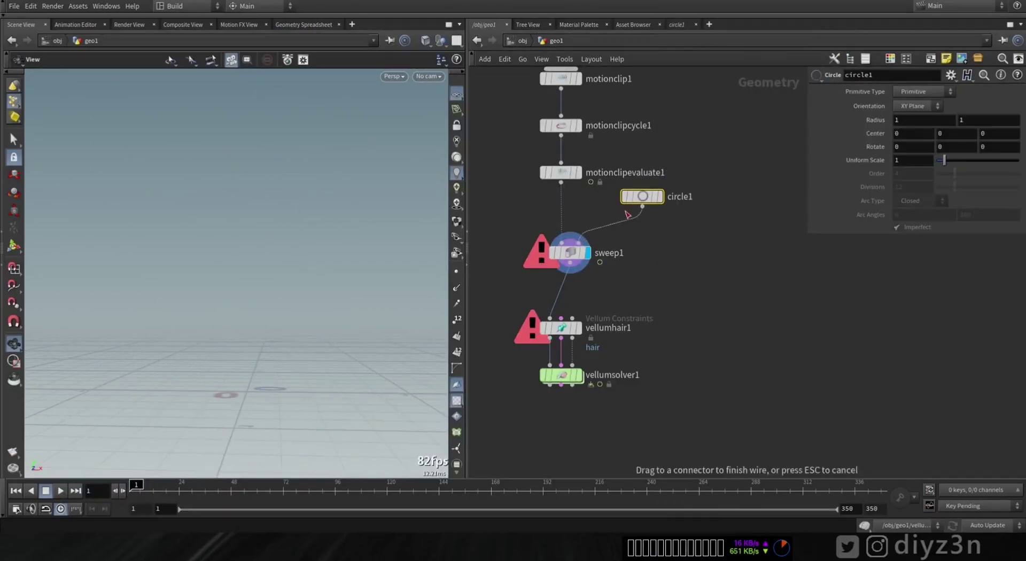
click(580, 255)
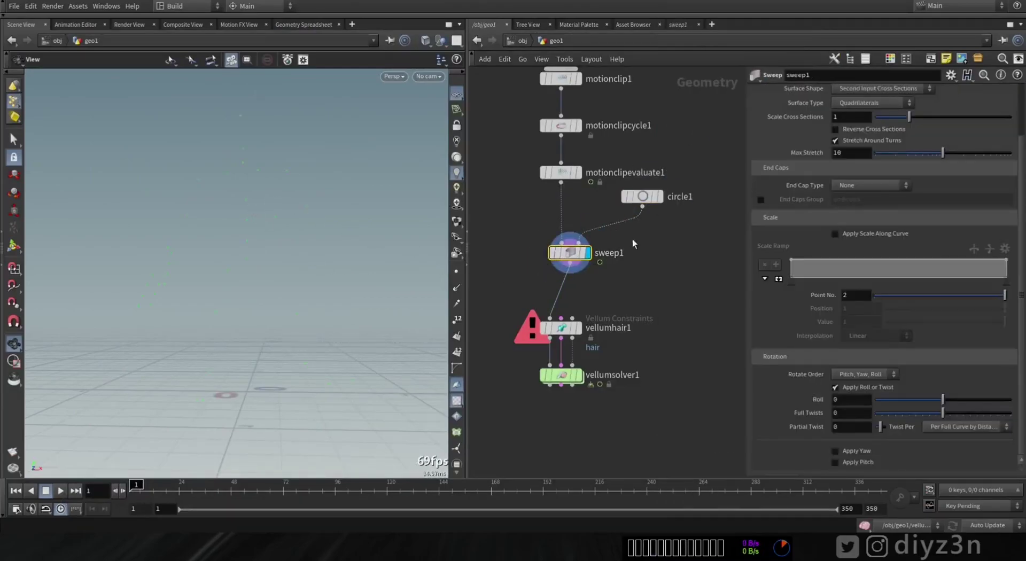
Step: Set the Circle node's Primitive Type to Polygon, Uniform Scale to 10 and Orientation to ZX Plane to thicken the swept skeleton
click(643, 197)
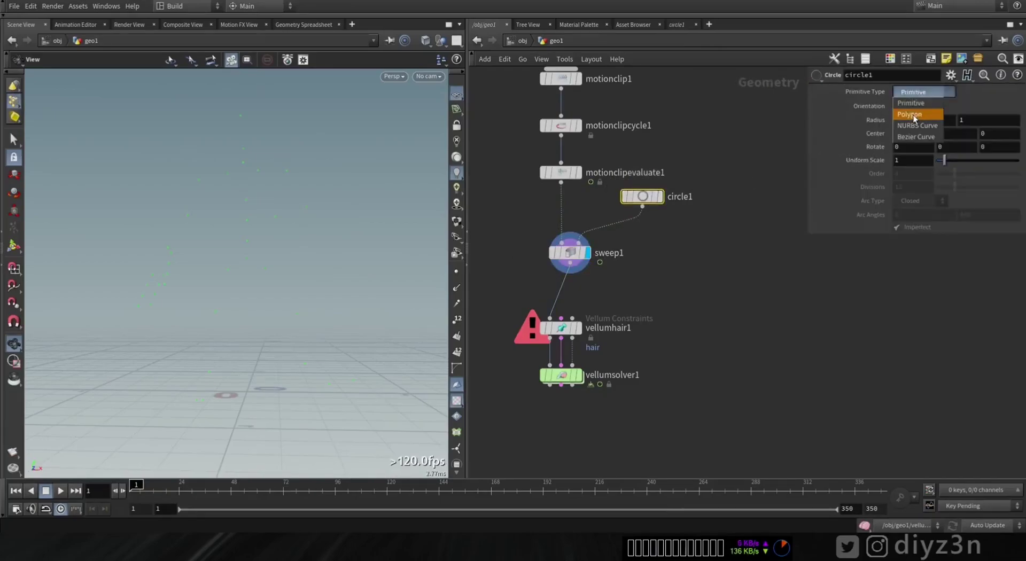
click(915, 114)
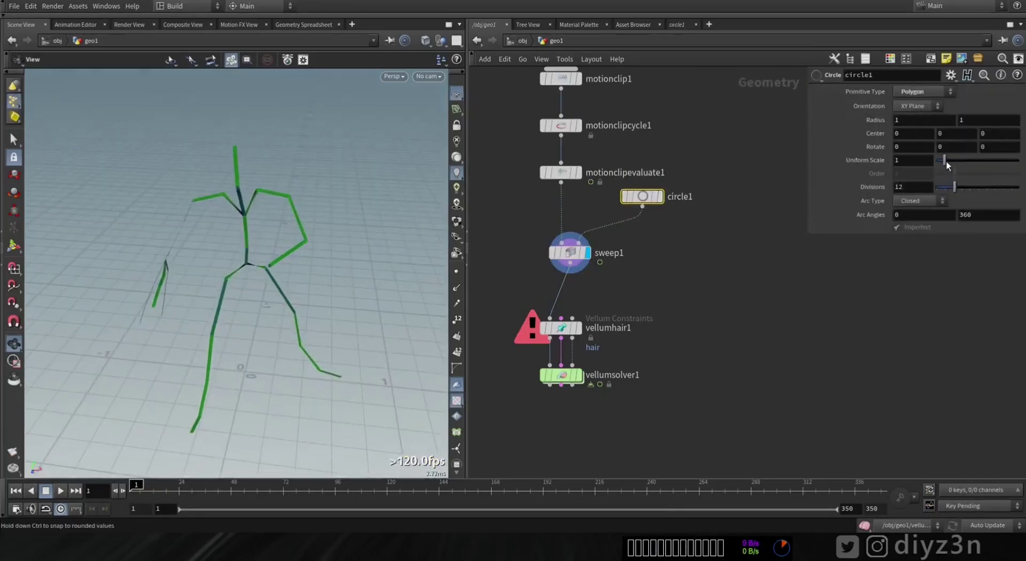
drag(948, 160, 1018, 161)
drag(362, 206, 240, 203)
click(910, 139)
mouse_move(137, 487)
mouse_down()
mouse_move(176, 488)
mouse_move(136, 488)
mouse_up()
middle_drag(721, 128, 724, 220)
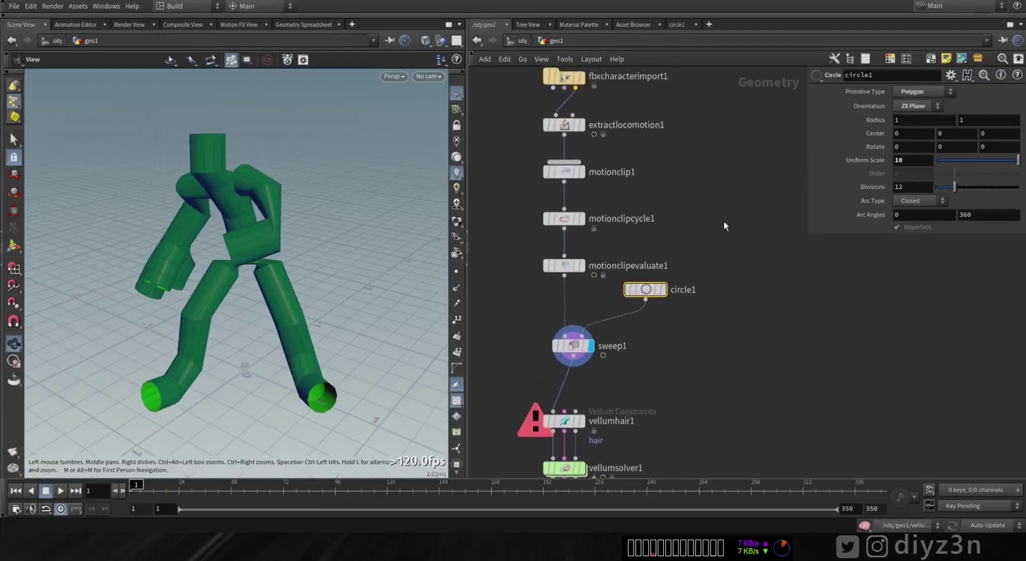
Step: Move the Vellum Hair and Vellum Solver nodes farther below the Sweep node and select the Sweep node
click(566, 222)
mouse_move(137, 487)
mouse_down()
mouse_move(170, 487)
mouse_move(136, 487)
mouse_up()
drag(341, 271, 272, 235)
middle_drag(639, 370, 644, 307)
drag(553, 366, 570, 412)
click(579, 282)
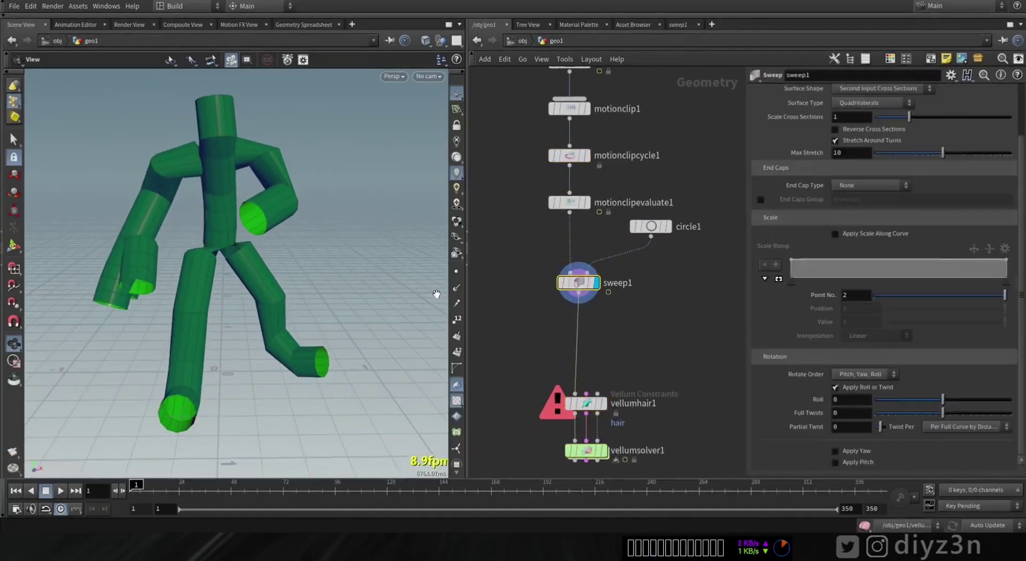
Step: Turn off Apply Roll or Twist in the Sweep node's rotation settings and inspect the swept body
scroll(278, 197, up, 3)
drag(300, 218, 237, 251)
drag(295, 218, 183, 102)
drag(156, 145, 190, 213)
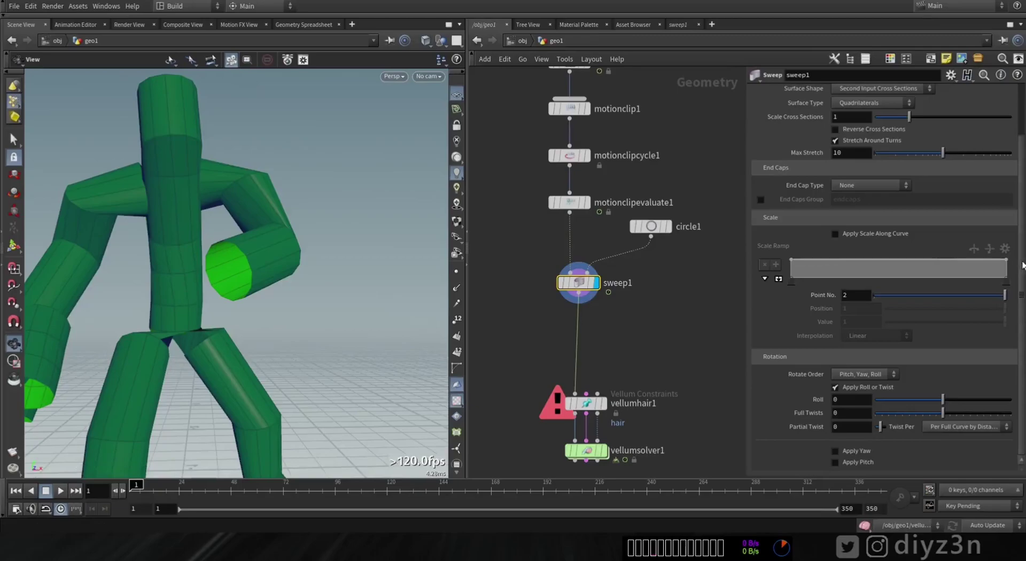
click(844, 388)
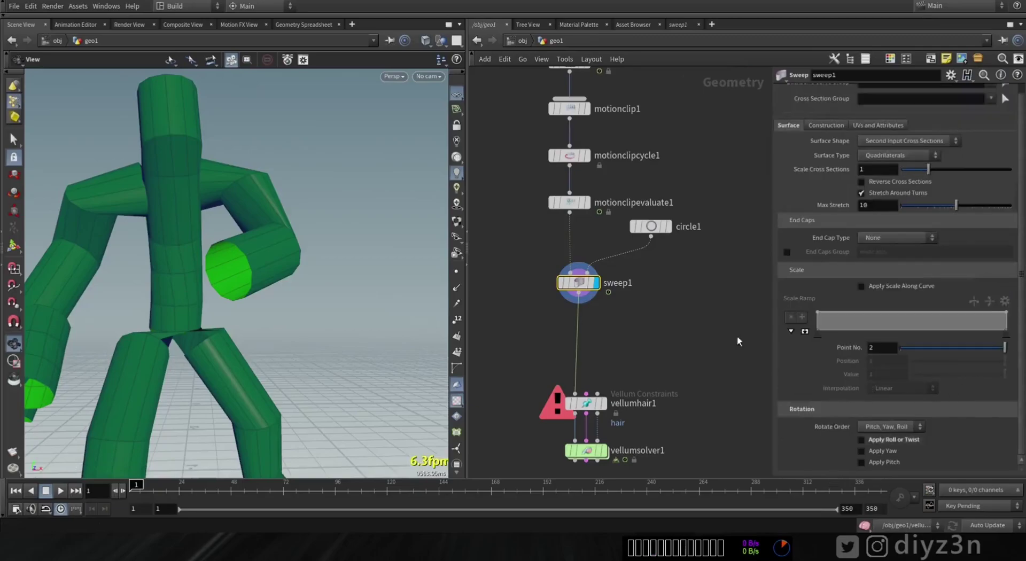
drag(192, 224, 229, 213)
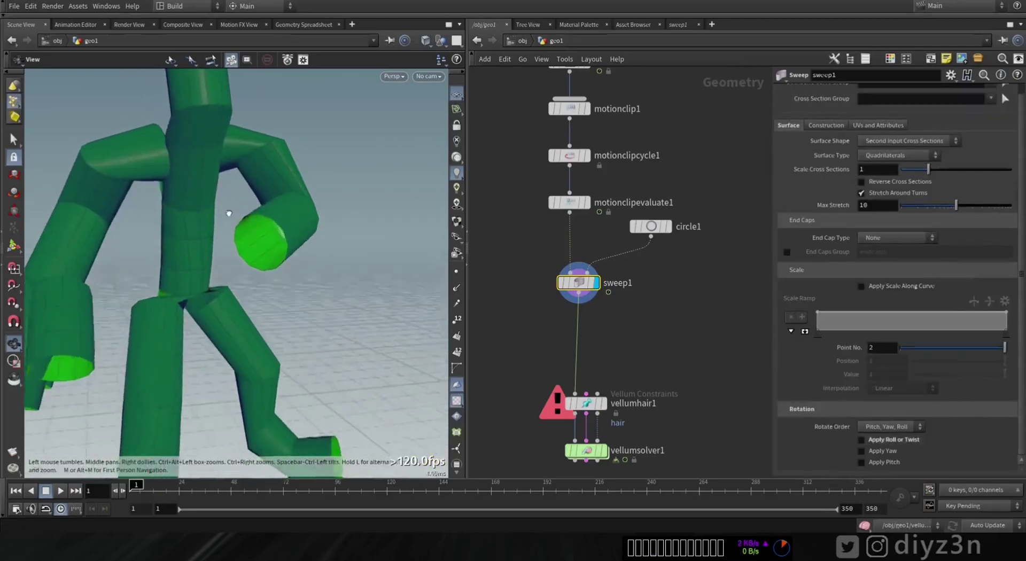
Step: Try applying pitch to the Sweep with an Incremental Pitch of 58
click(884, 462)
scroll(884, 460, down, 2)
middle_click(856, 460)
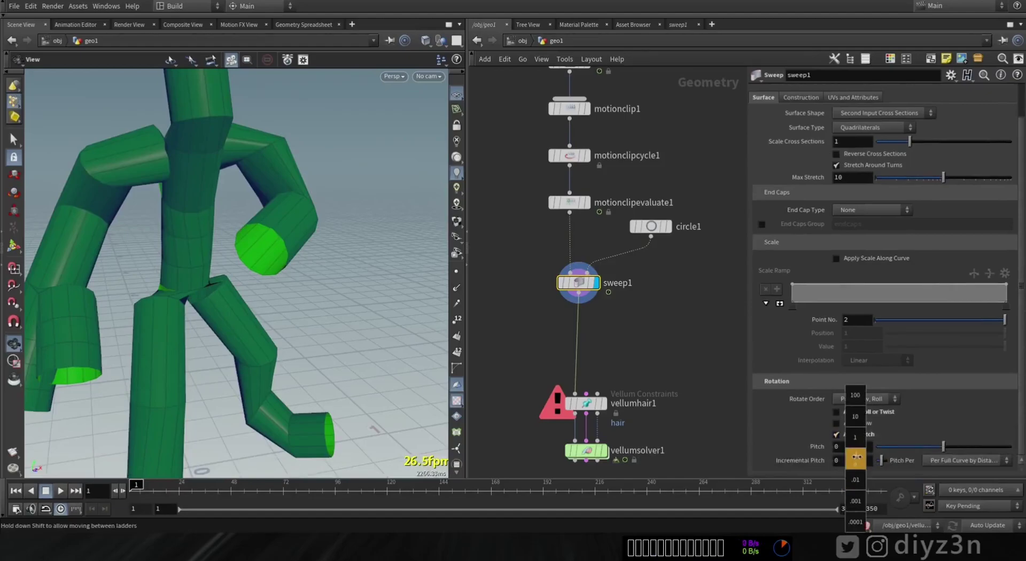
middle_drag(857, 437, 930, 437)
click(952, 471)
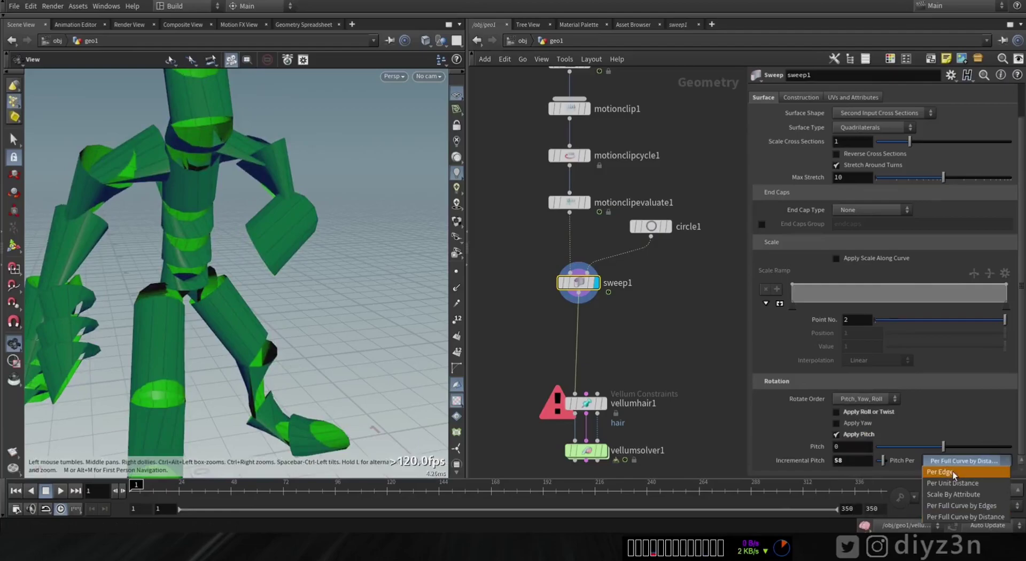
drag(283, 288, 205, 262)
Step: Set the Sweep node's Surface Type to Columns so the body is made of lengthwise curves
scroll(1022, 289, up, 3)
click(886, 168)
click(854, 197)
drag(235, 199, 161, 196)
Step: Enable Apply Yaw on the Sweep node and set Incremental Yaw to 61
scroll(846, 436, down, 2)
click(891, 452)
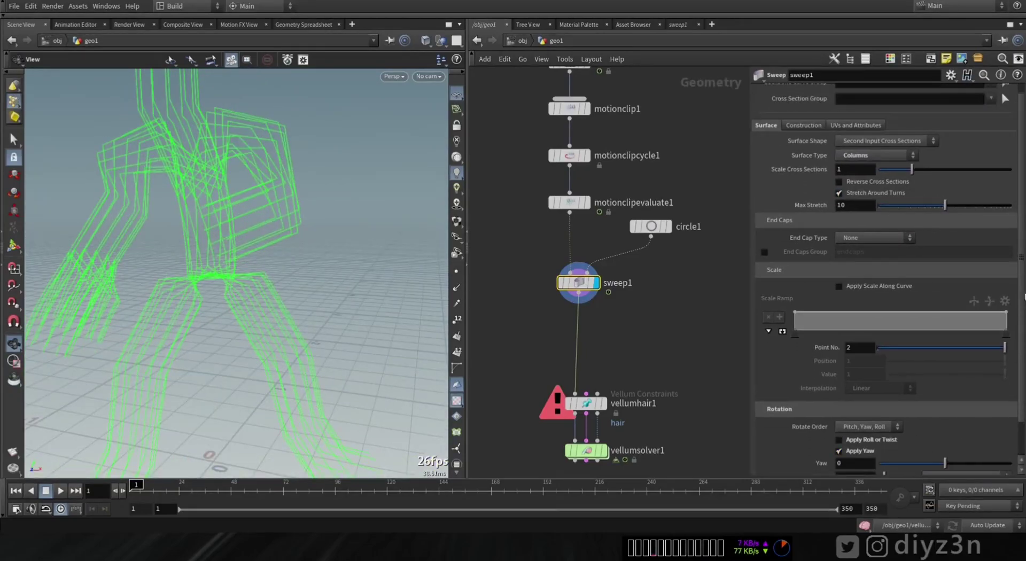
scroll(908, 441, down, 2)
middle_drag(854, 434, 887, 415)
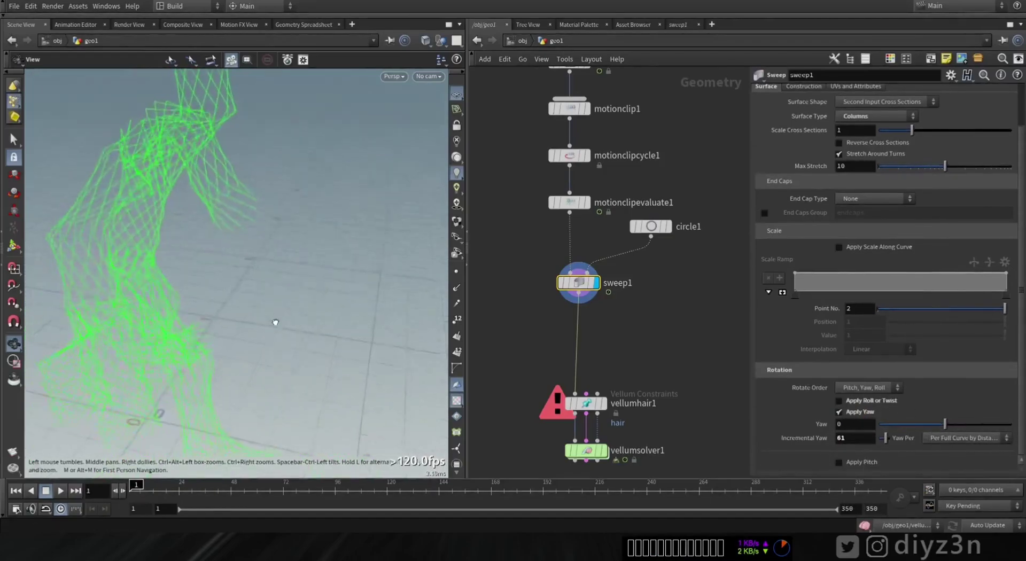
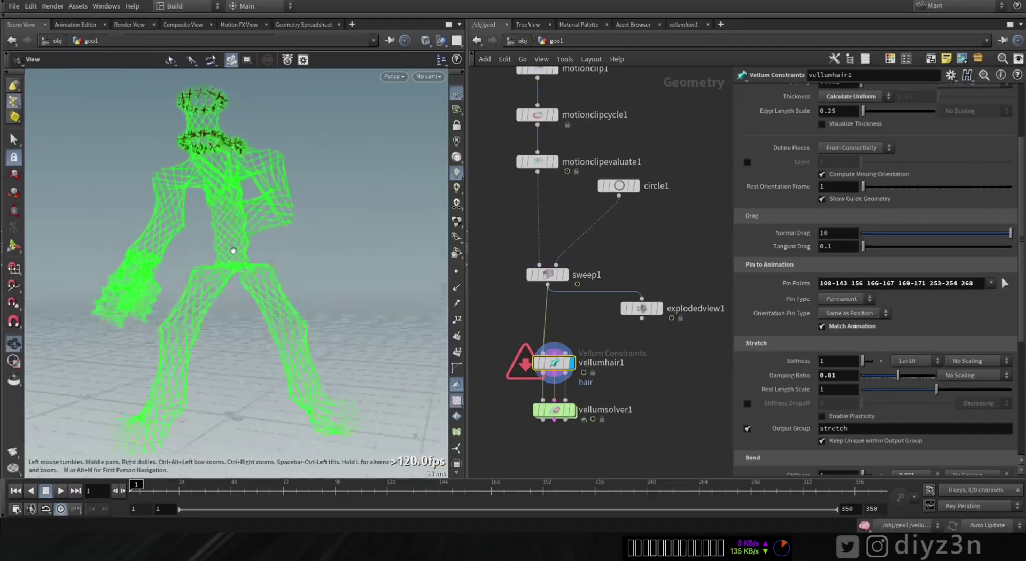
Step: Display the Vellum Solver to check the simulation of the swept columns and return to the first frame
click(572, 410)
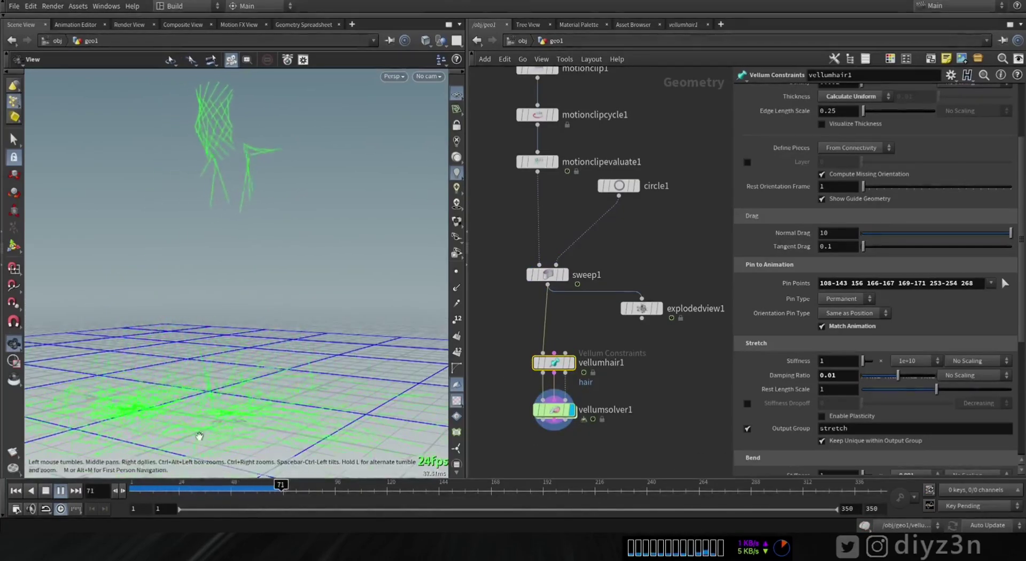
key(ctrl+Up)
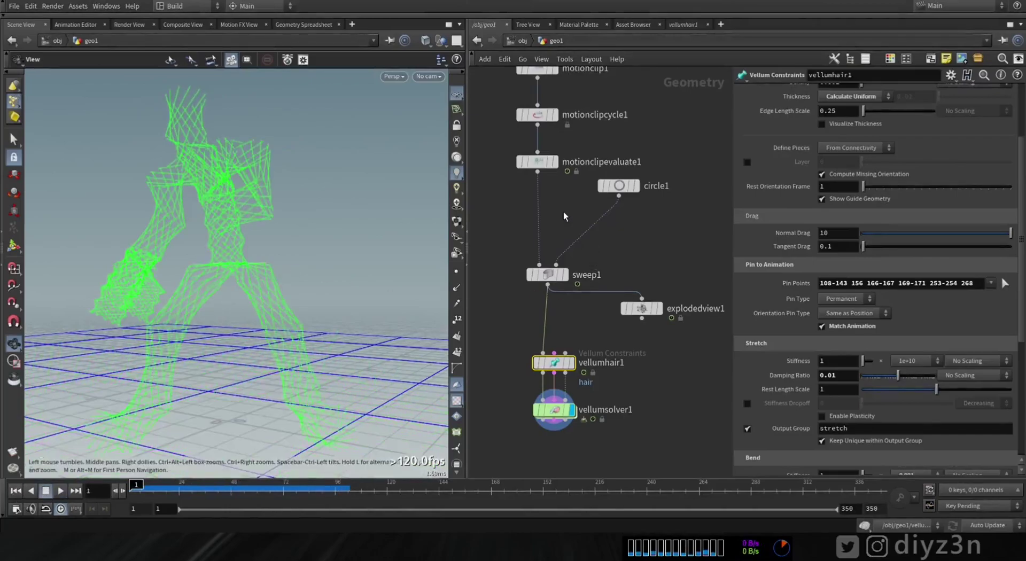
Step: Insert a Join node between the MotionClip Evaluate and Sweep nodes and display the Sweep
middle_drag(564, 211, 569, 241)
key(Tab)
text(jo)
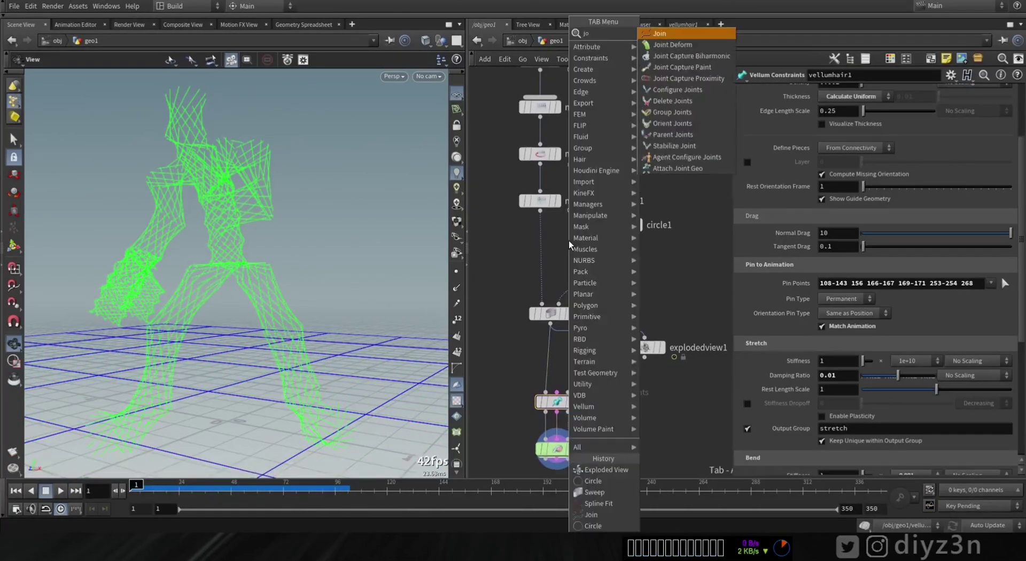
click(659, 33)
click(540, 242)
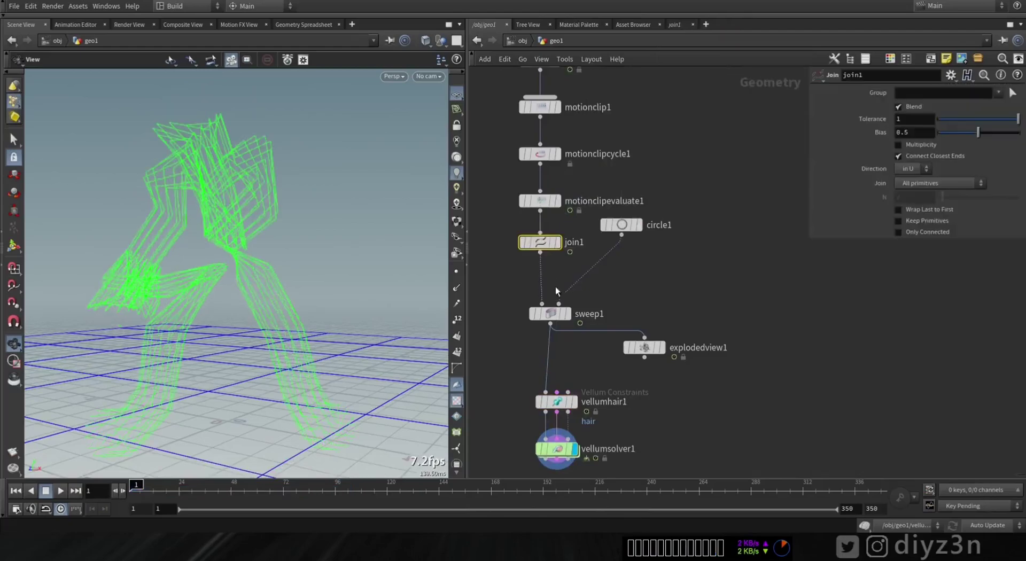
click(569, 314)
mouse_move(267, 244)
mouse_down()
mouse_move(293, 271)
mouse_move(263, 259)
mouse_move(278, 257)
mouse_up()
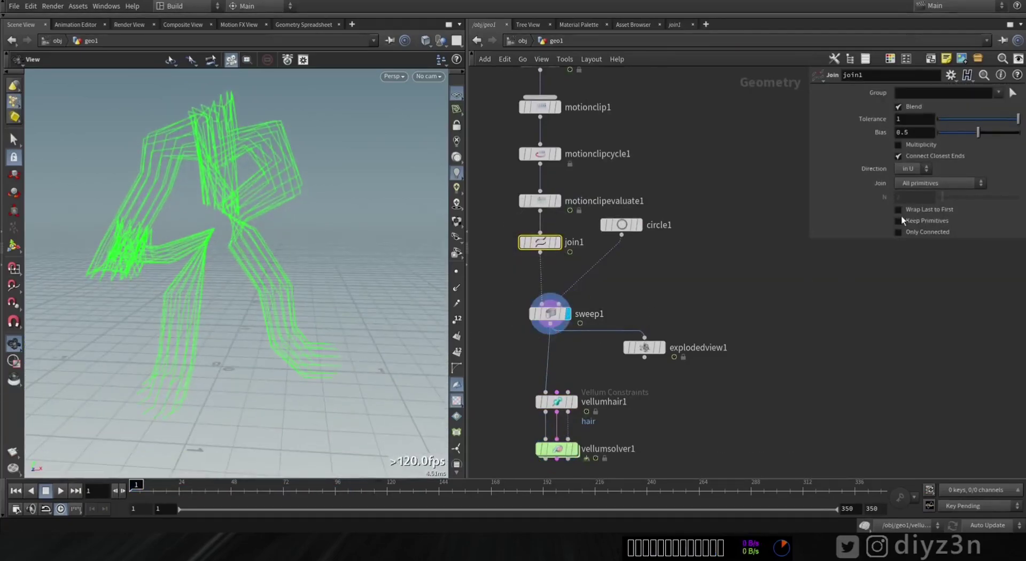
Step: Turn off Blend and Connect Closest Ends on the Join node and turn on Only Connected
drag(229, 171, 321, 299)
click(911, 110)
click(922, 231)
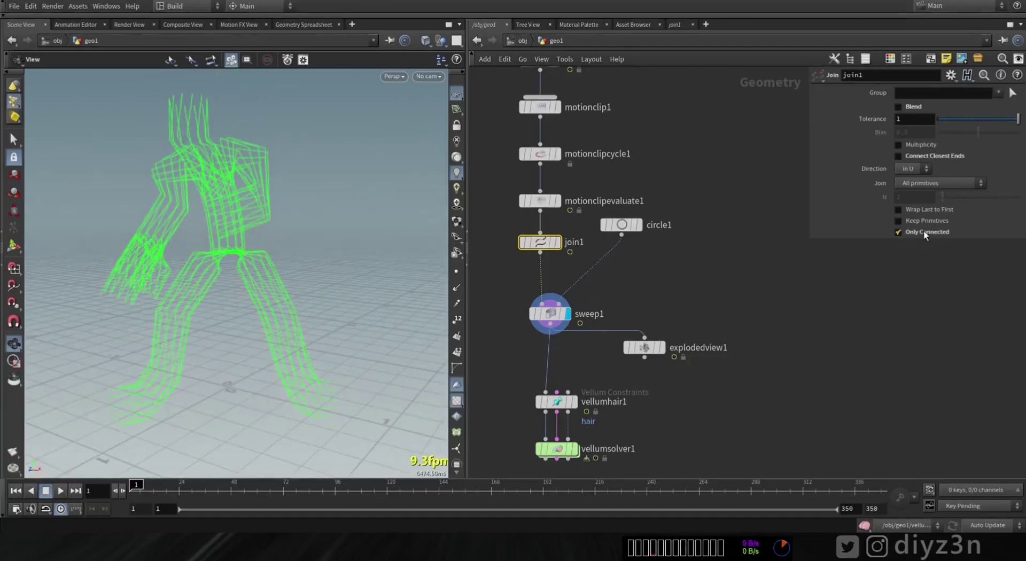
drag(229, 235, 251, 250)
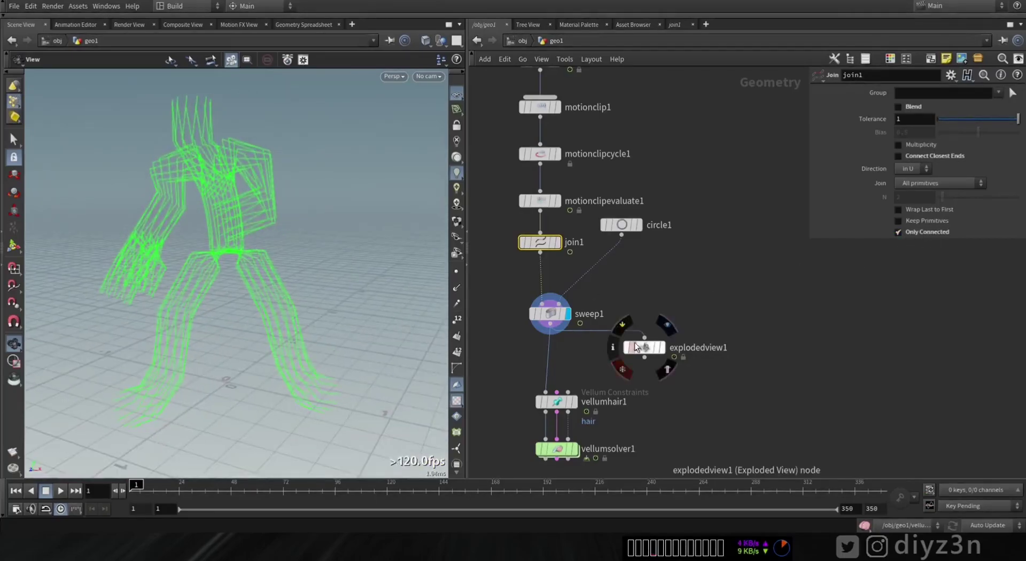
Step: Display the Exploded View node and toggle Only Connected on the Join off and on to compare the pieces
click(663, 348)
drag(429, 293, 300, 229)
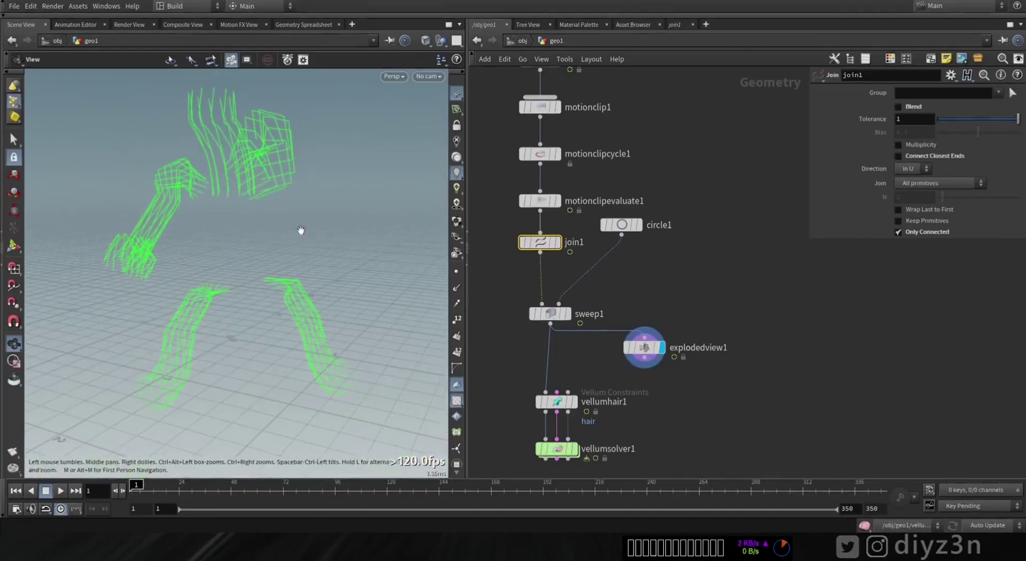
click(930, 230)
click(930, 230)
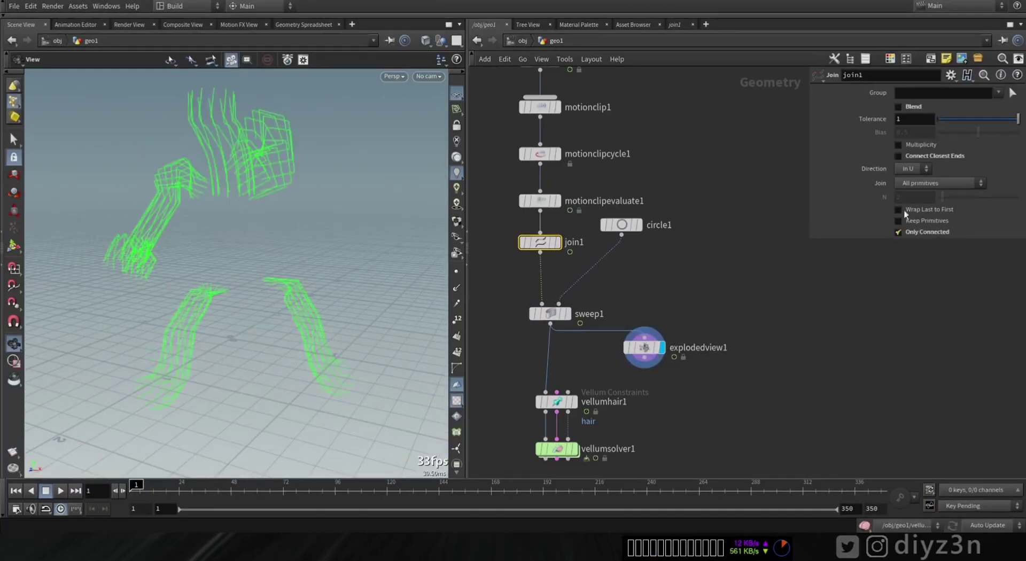
Step: Try the Join modes Skip every Nth primitive with N at 20 and Groups of N primitives, and restore All primitives
click(917, 183)
click(919, 202)
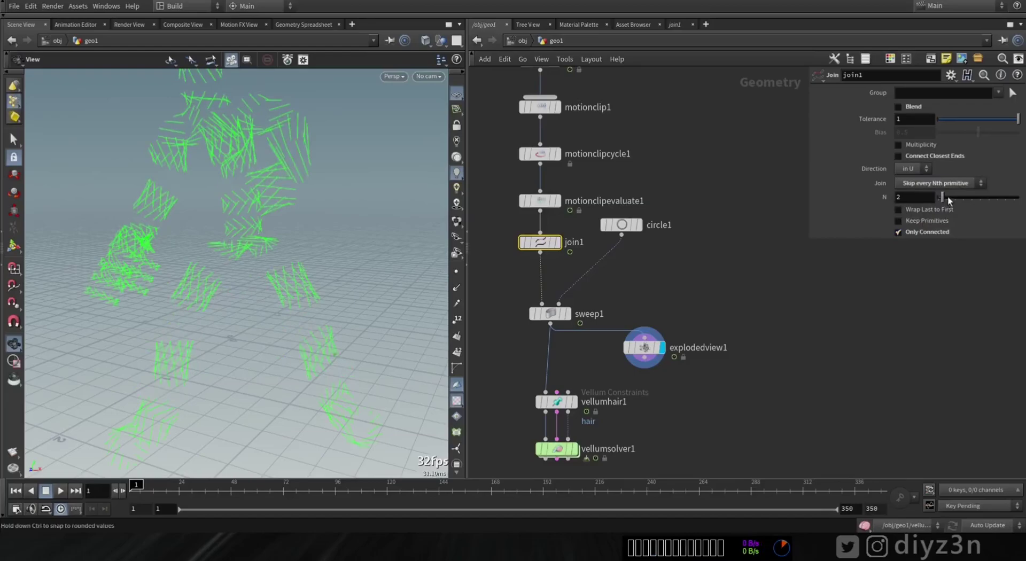
drag(947, 196, 1019, 197)
click(933, 184)
click(933, 214)
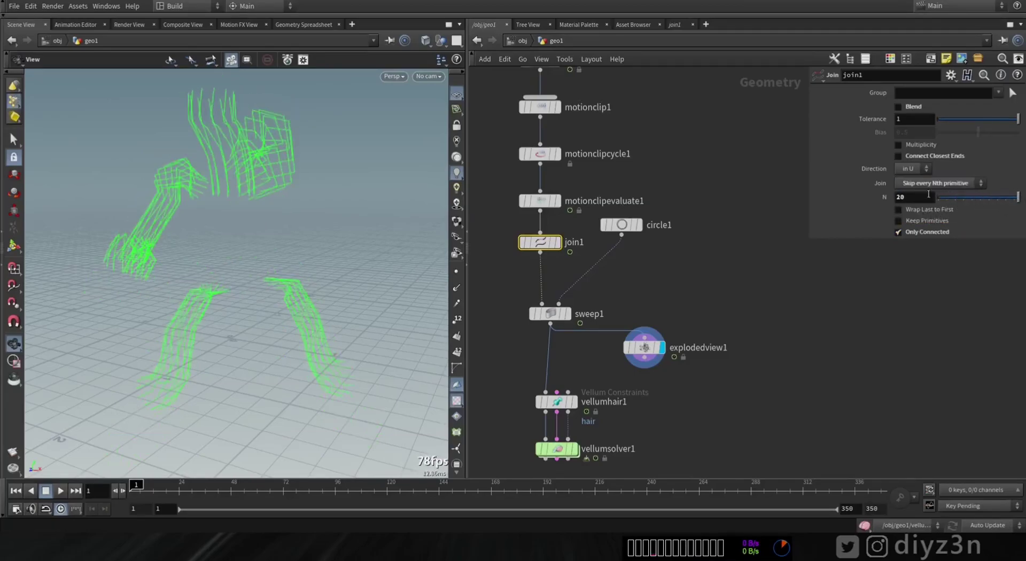
click(927, 183)
click(933, 206)
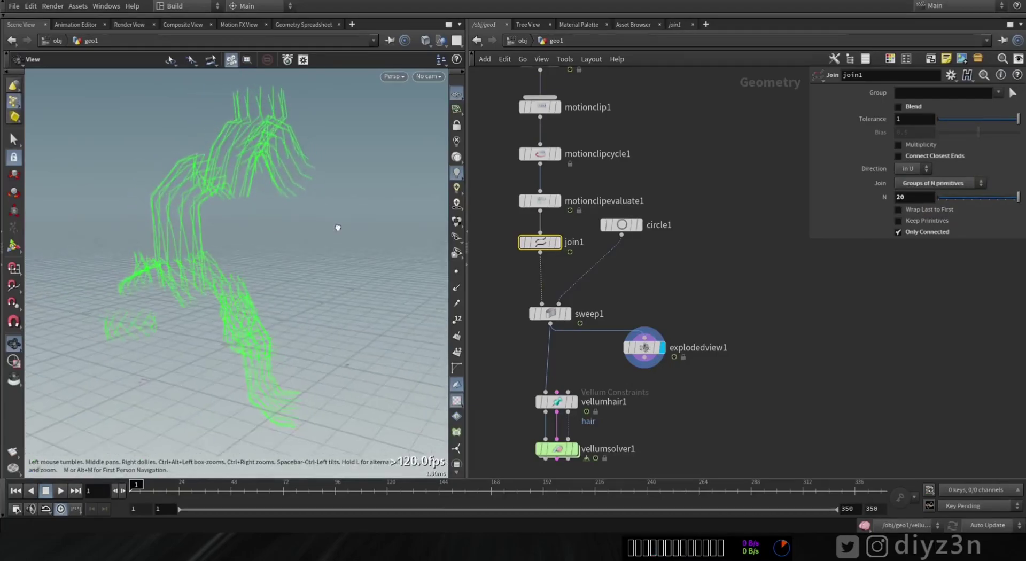
click(968, 186)
click(943, 197)
drag(300, 257, 181, 245)
Step: Display the Vellum Hair node and recheck its Pin Points selection around the head and neck
mouse_move(575, 452)
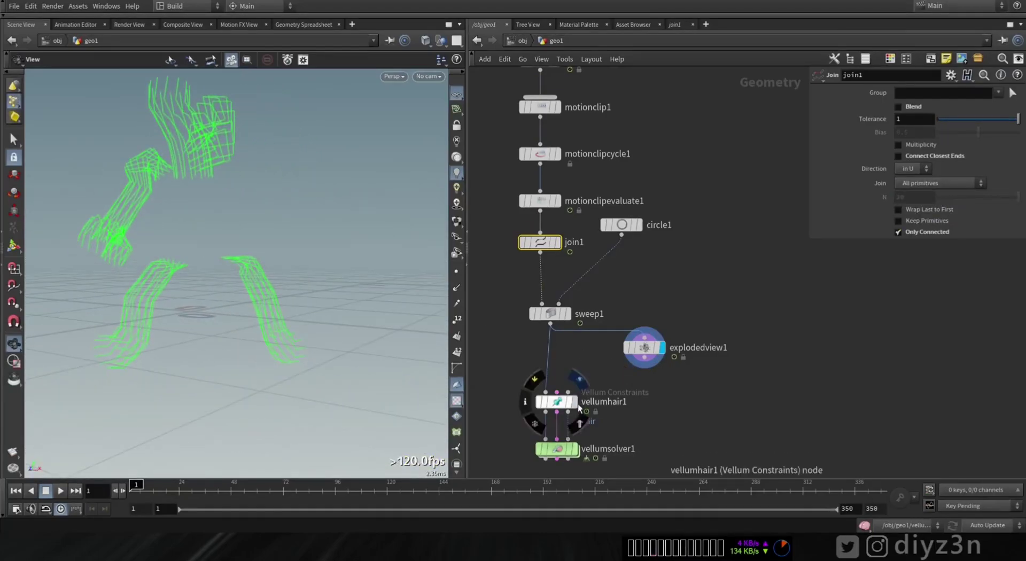
click(556, 402)
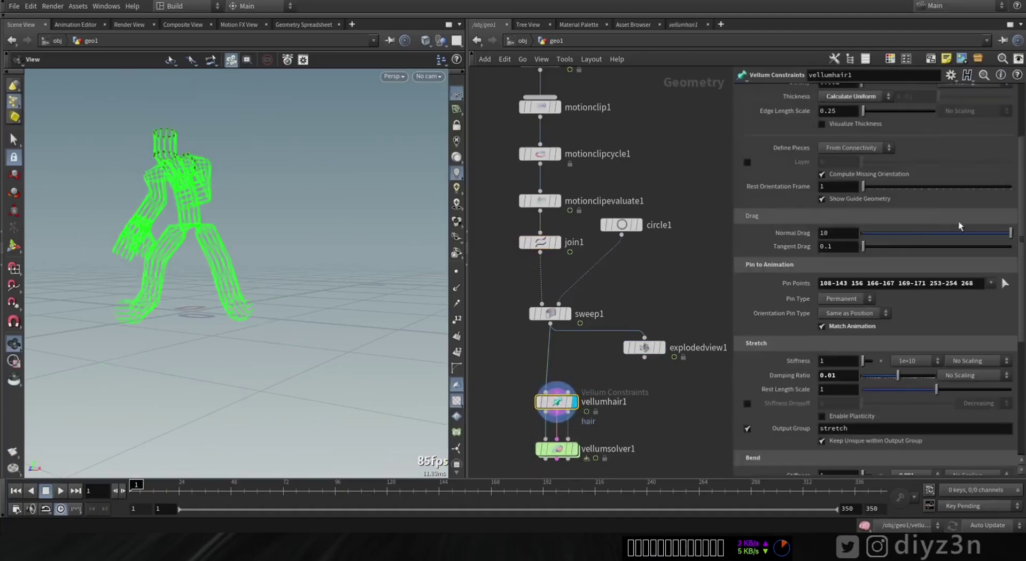
drag(139, 203, 207, 135)
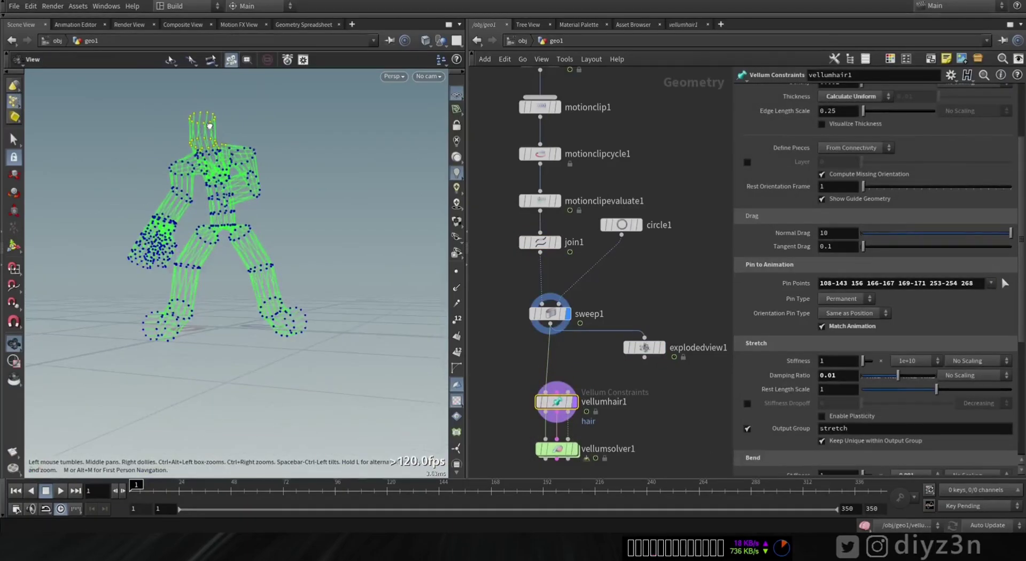
key(Return)
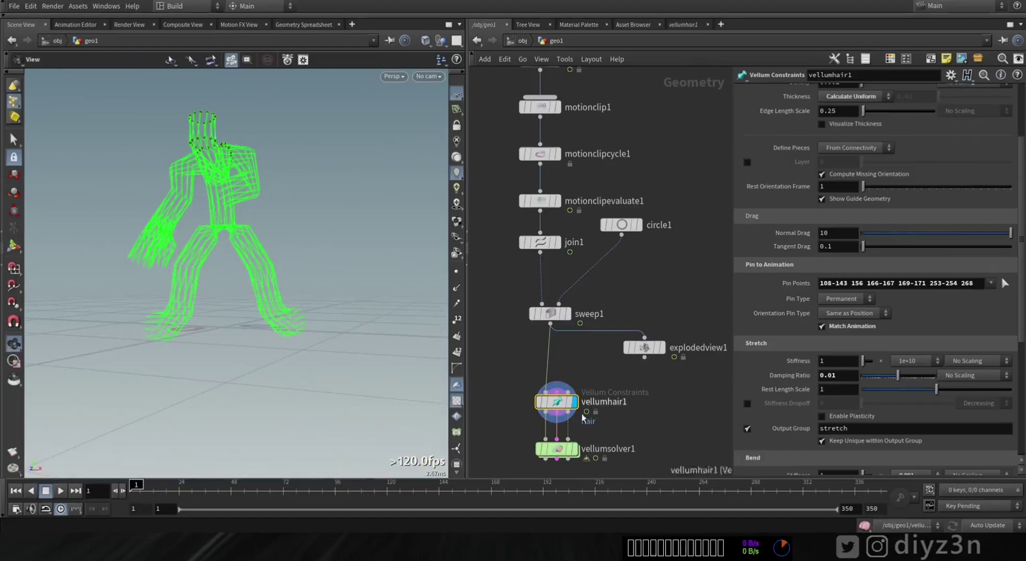
Step: Display the Vellum Solver, play the simulation of the joined curves, and stop and rewind it to frame 1
click(574, 449)
click(60, 491)
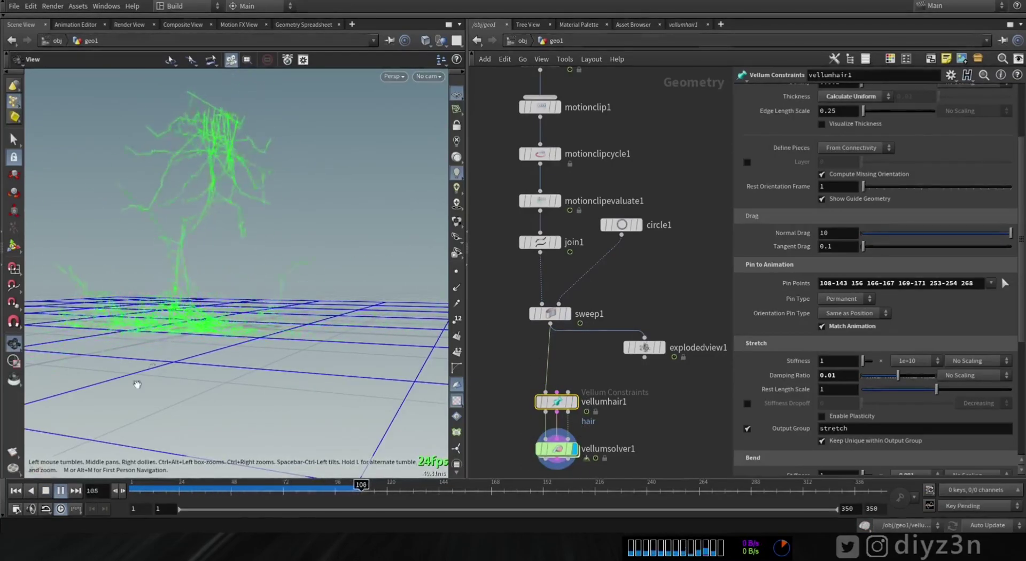
click(45, 491)
click(16, 491)
drag(197, 258, 246, 234)
right_click(247, 234)
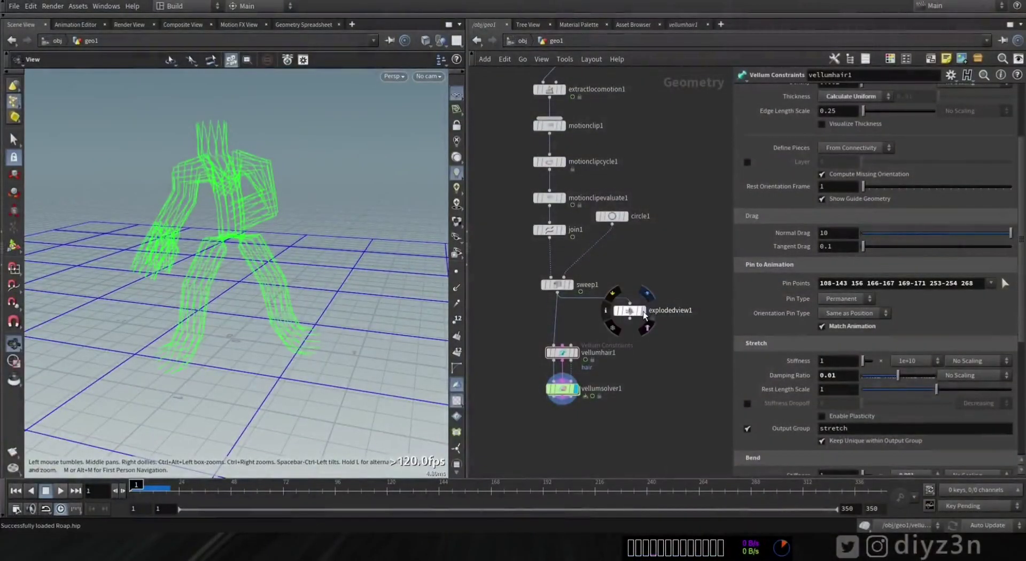
Step: Display the Exploded View node and examine how the legs, arms and torso separate into pieces
click(643, 312)
scroll(236, 304, up, 5)
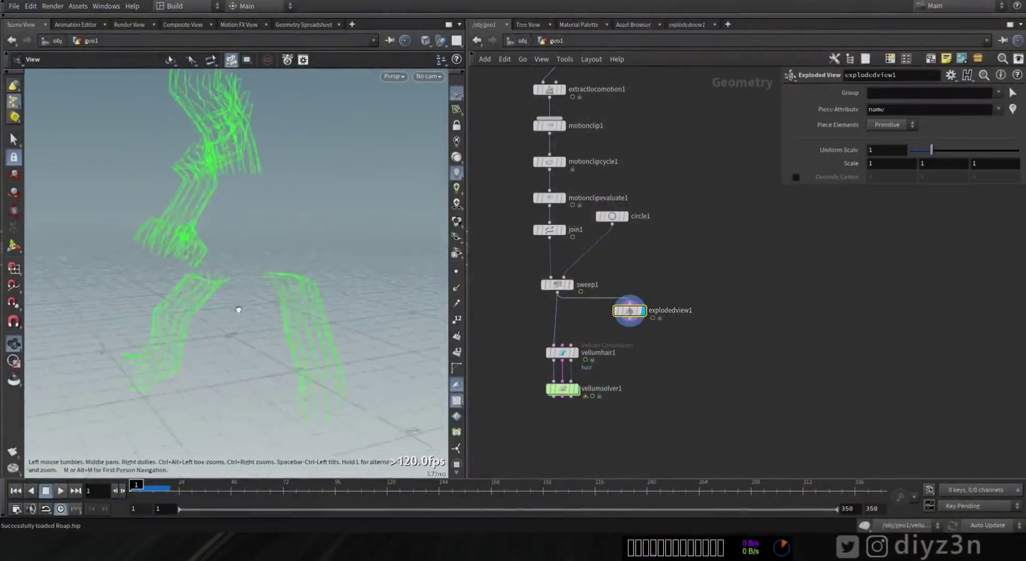
mouse_move(296, 303)
mouse_down()
mouse_move(259, 270)
mouse_move(313, 310)
mouse_up()
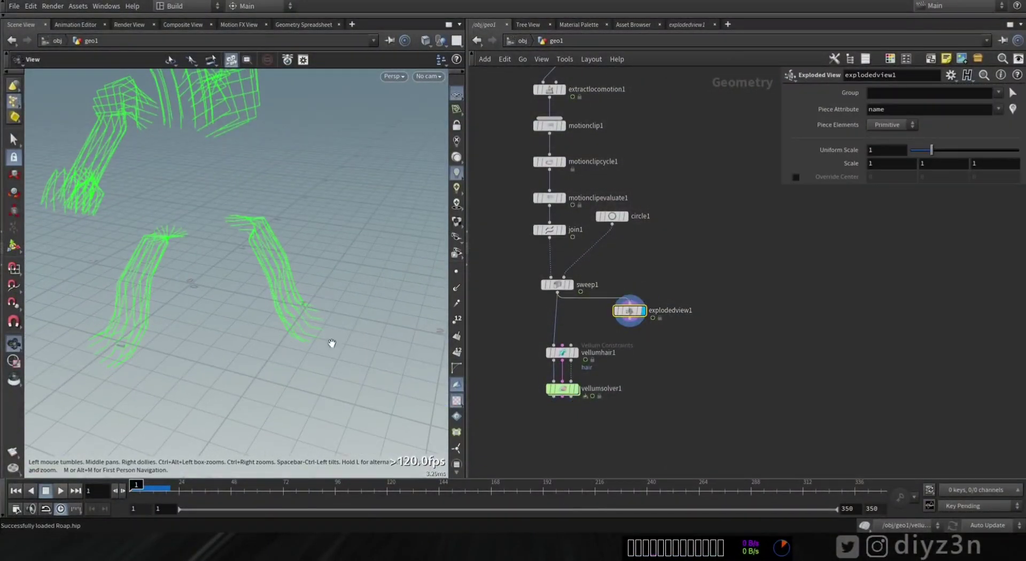
drag(191, 286, 168, 295)
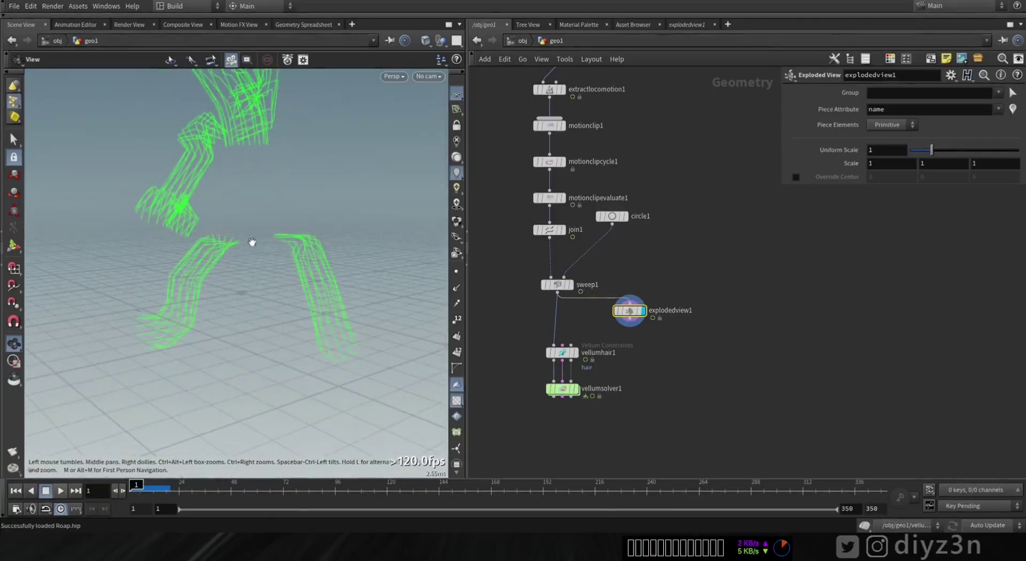
drag(168, 344, 321, 302)
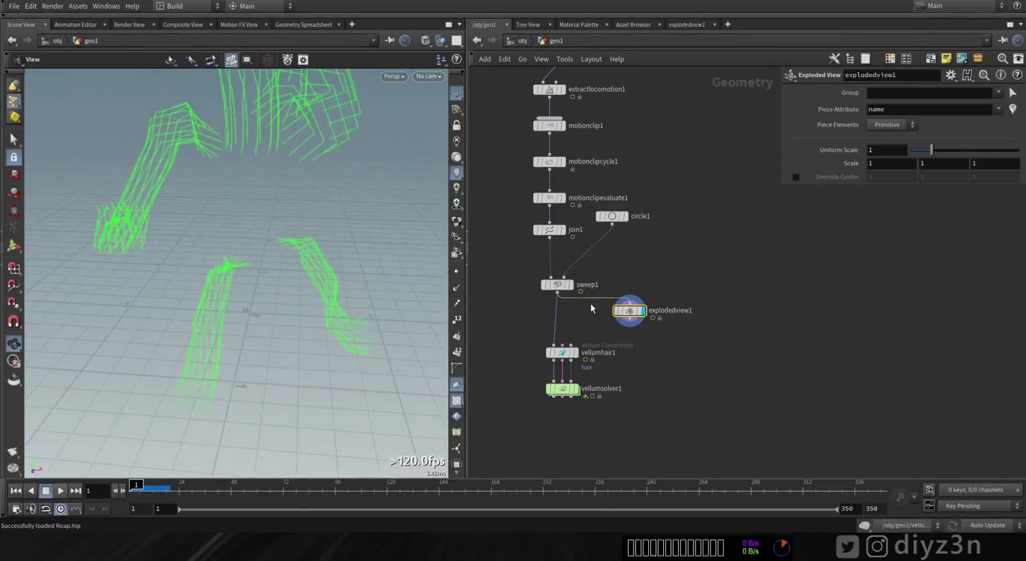
Step: Move the Exploded View node aside and the two Vellum nodes farther down to make room below the Sweep
drag(635, 316, 674, 306)
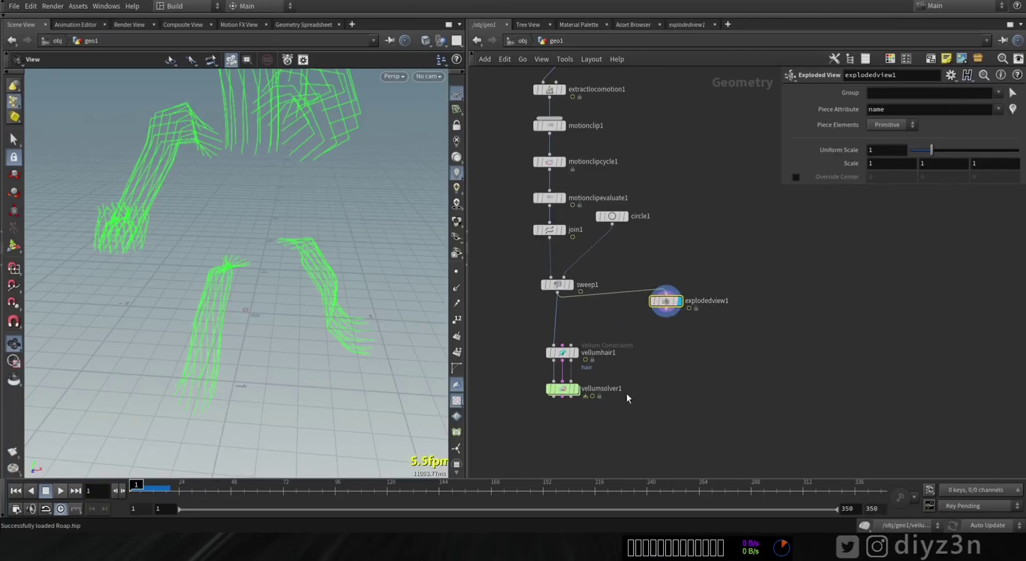
middle_drag(674, 306, 677, 258)
drag(607, 401, 560, 388)
Step: Insert a For-Each Connected Piece block below the Sweep node, ahead of Vellum Hair
click(589, 292)
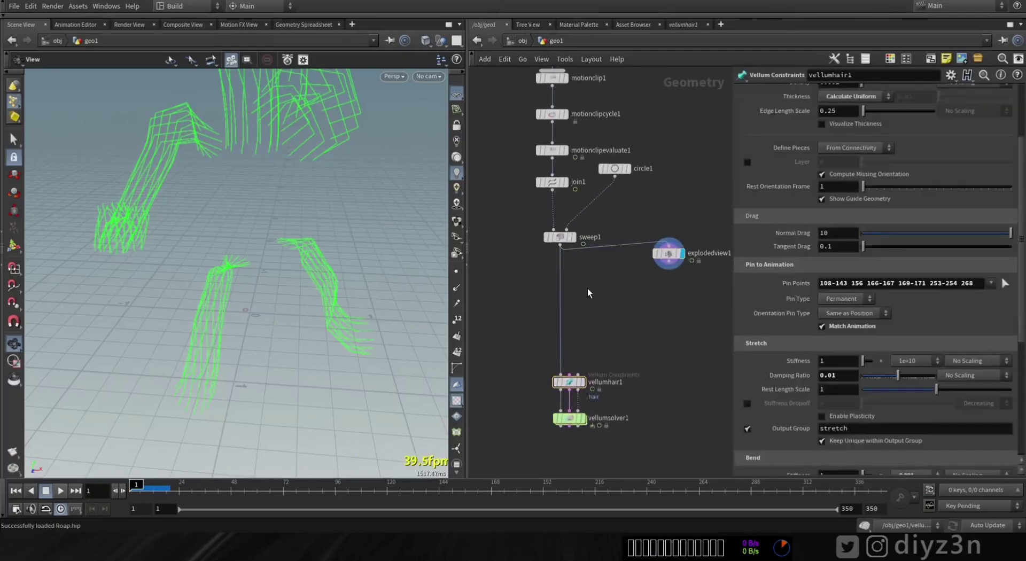
key(Tab)
text(for)
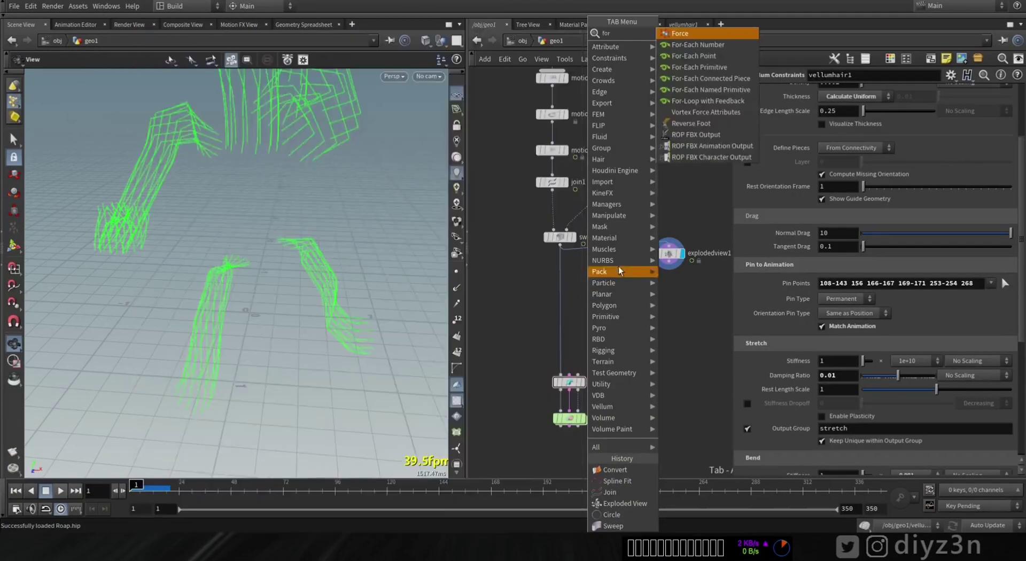
click(727, 79)
click(560, 287)
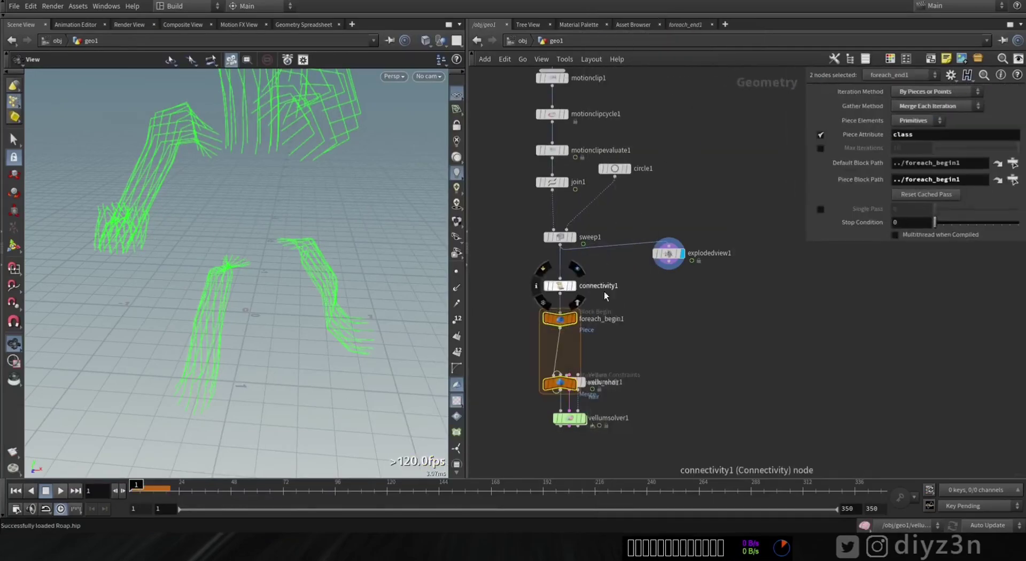
Step: Place the For-Each end node directly above Vellum Hair, clear of it, and display the block's output
mouse_move(584, 341)
mouse_down()
mouse_move(586, 311)
mouse_move(602, 348)
mouse_move(581, 350)
mouse_up()
click(602, 316)
drag(620, 247, 572, 266)
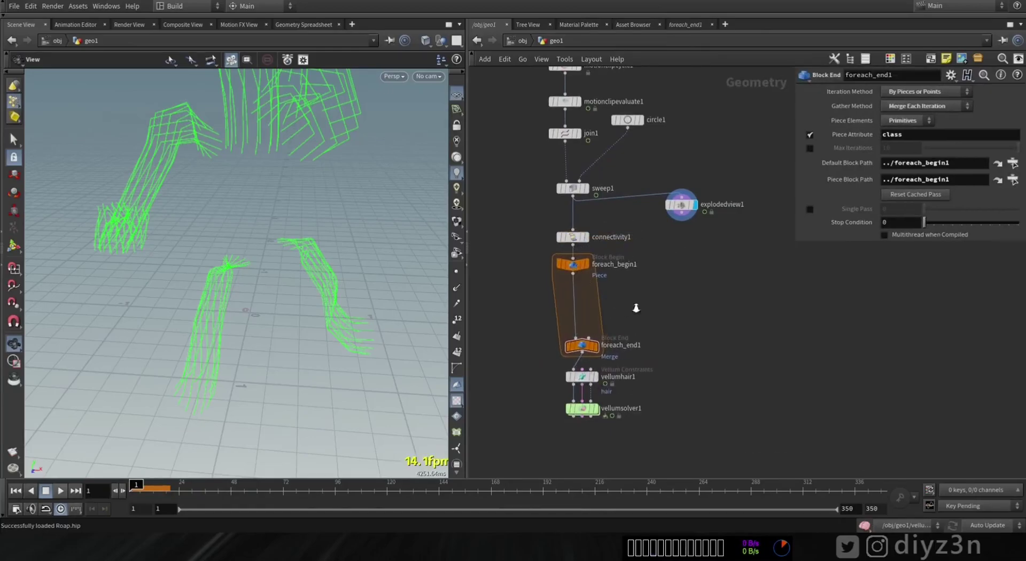
scroll(636, 308, up, 3)
click(575, 369)
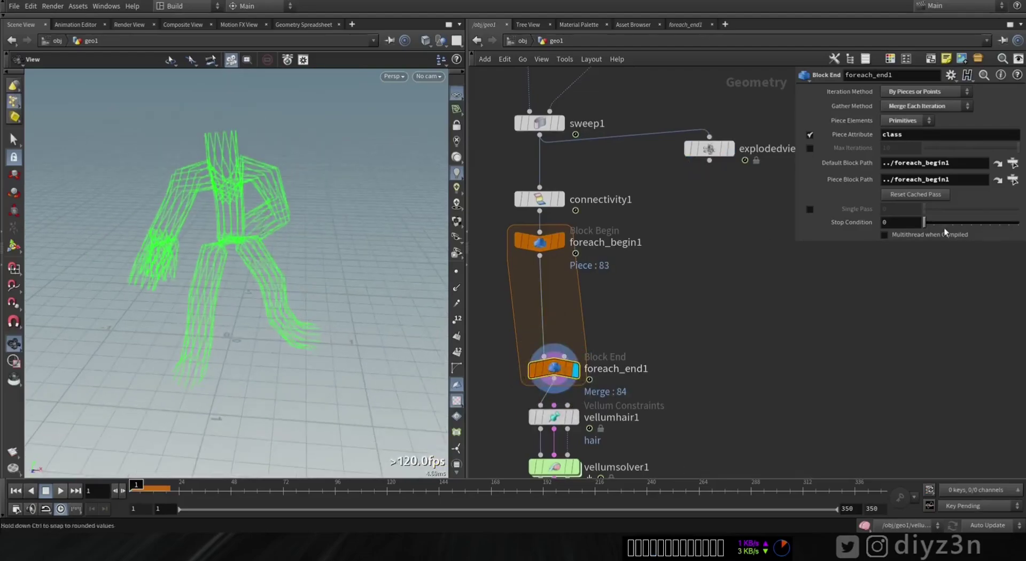
Step: Step through individual pieces of the For-Each block with Single Pass, and switch Single Pass off again
click(810, 209)
drag(924, 209, 981, 209)
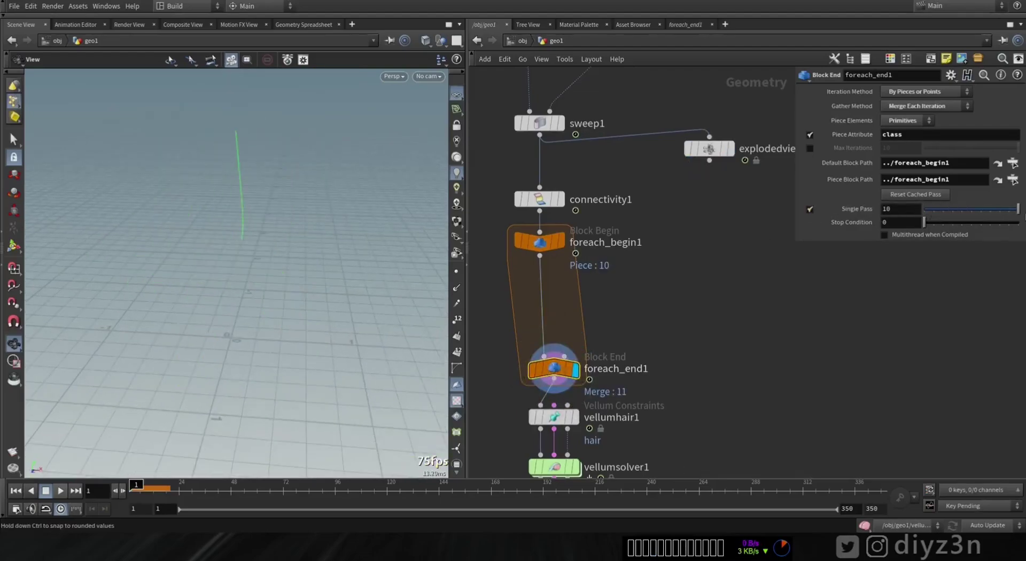
middle_drag(906, 209, 849, 220)
click(810, 209)
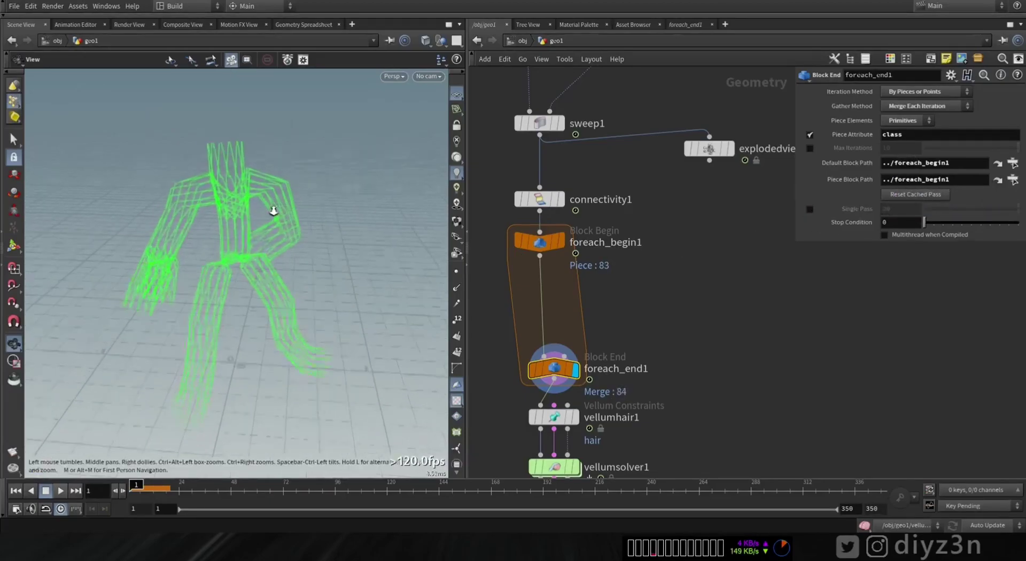
Step: Place a Line node with 14 points beside the For-Each block and display it with point markers and point numbers
key(Tab)
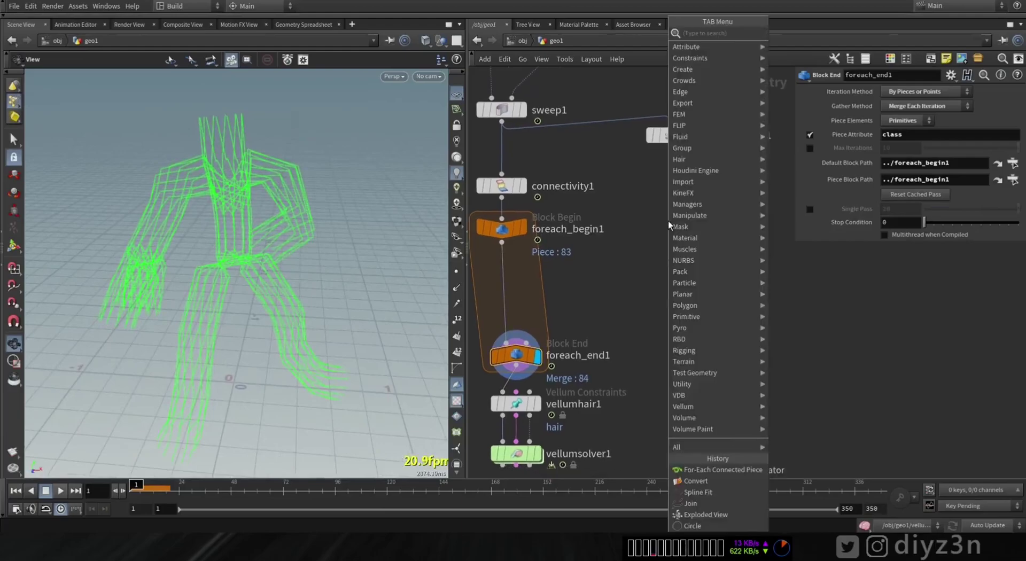
text(li)
key(Return)
click(678, 219)
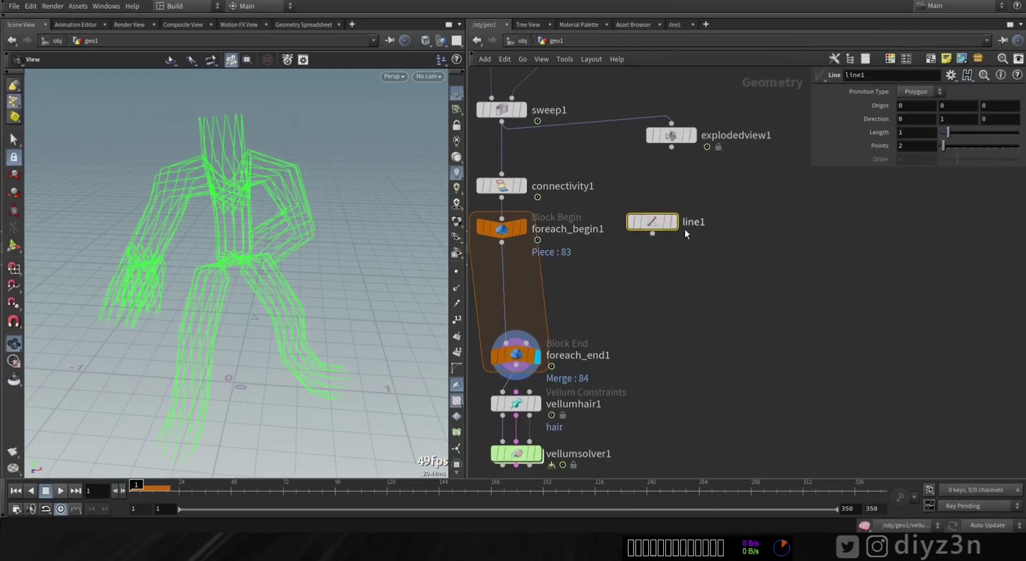
click(458, 272)
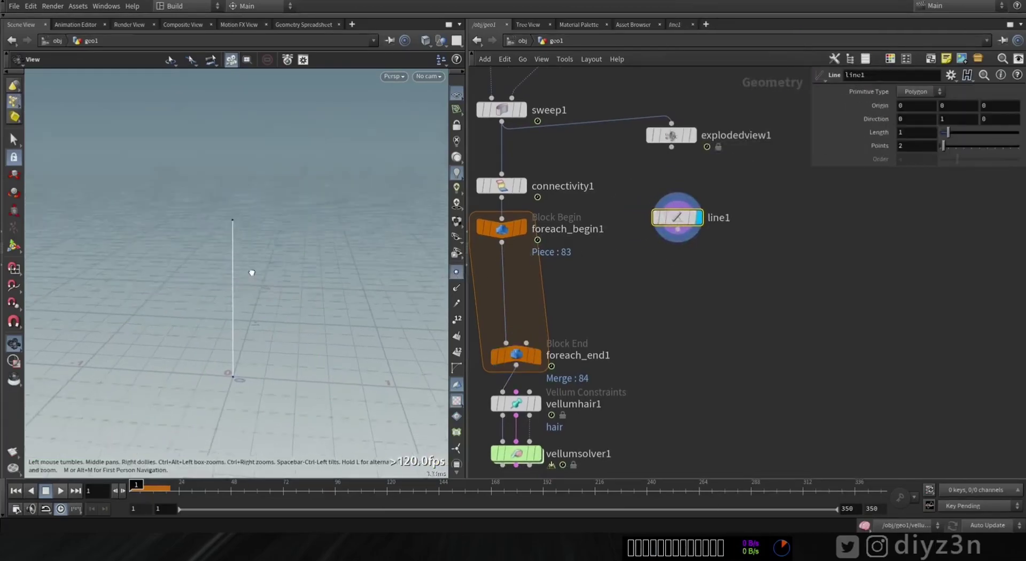
drag(229, 321, 240, 266)
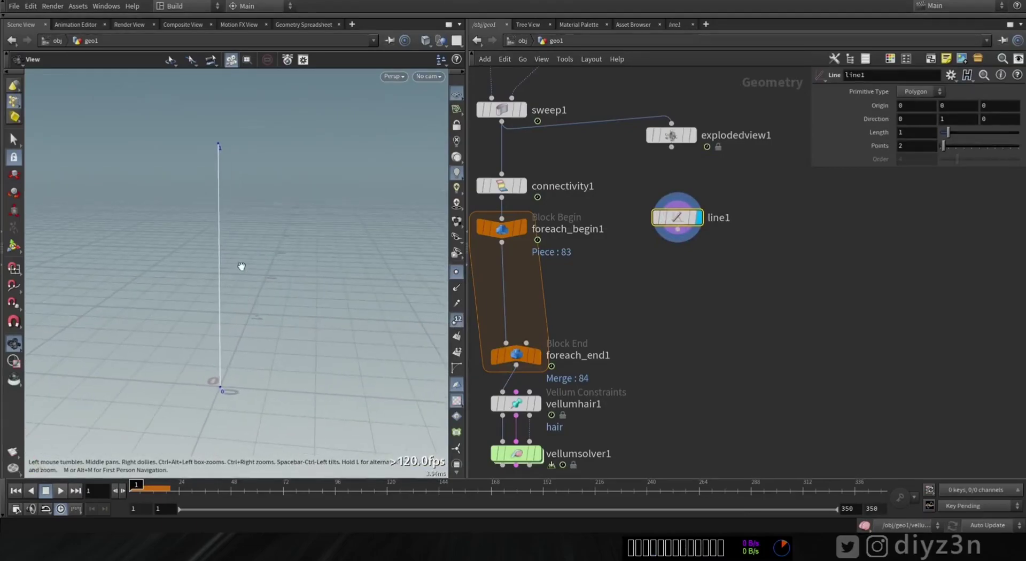
drag(948, 133, 963, 149)
drag(285, 240, 320, 179)
drag(240, 204, 262, 272)
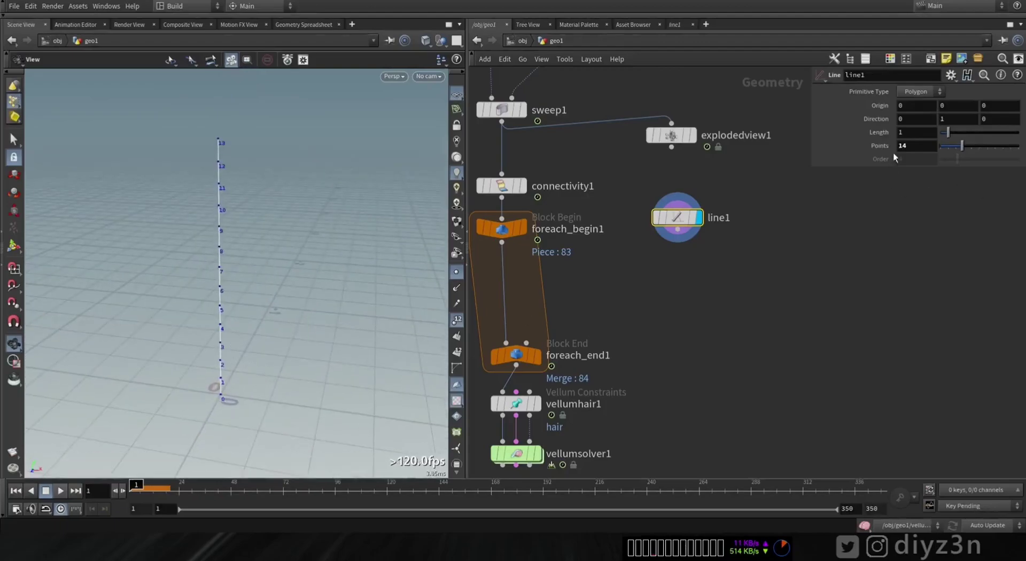
Step: Add a Point Jitter node connected below the Line node
middle_drag(710, 273, 703, 249)
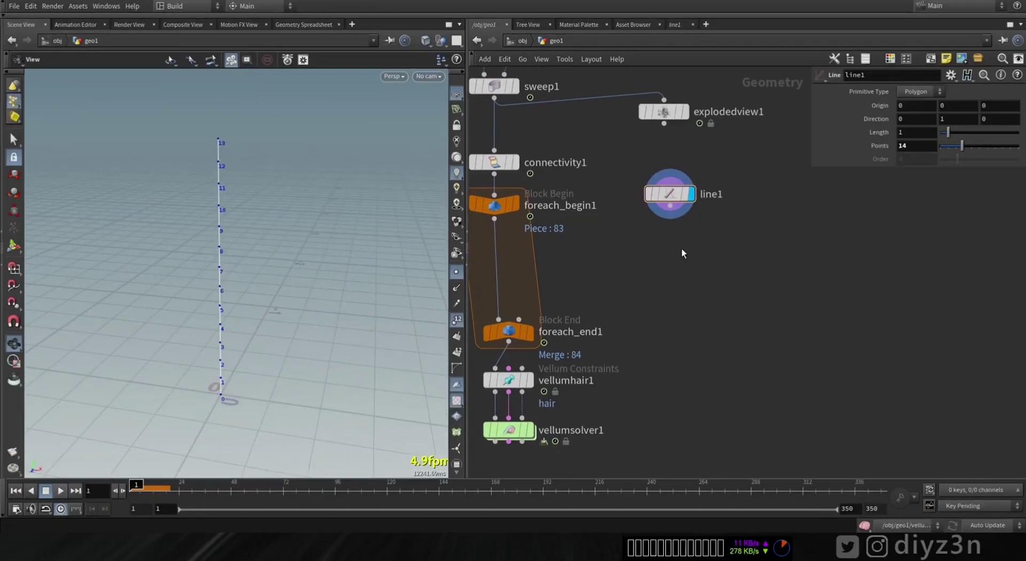
key(Tab)
text(poi)
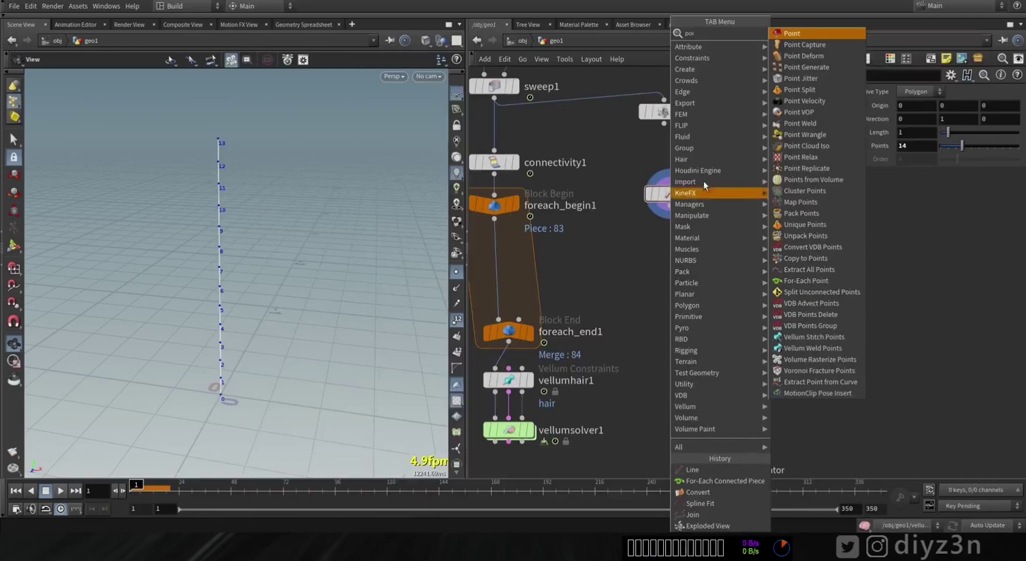
click(800, 79)
click(672, 241)
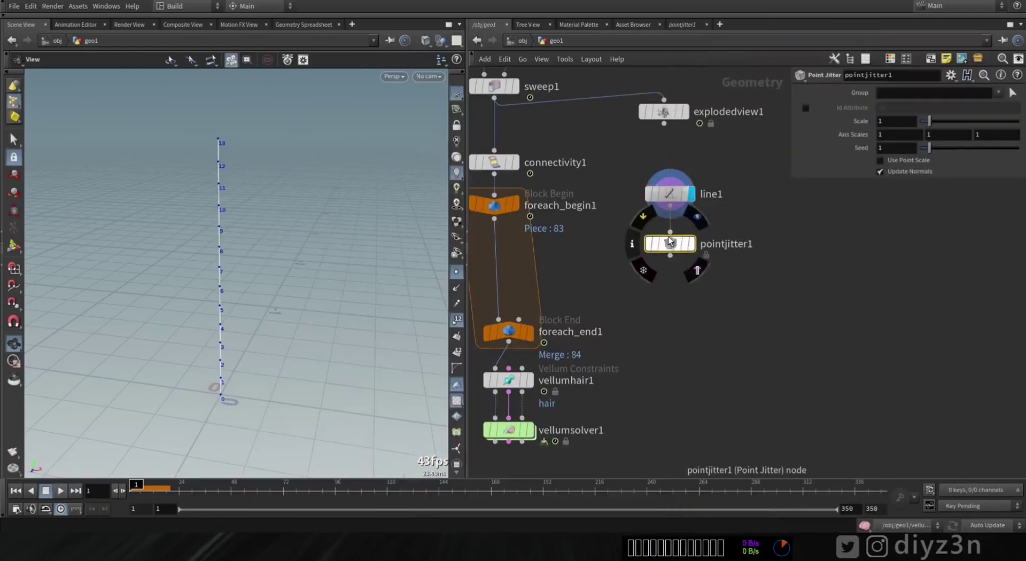
Step: Display the Point Jitter and set its scale to 0.1 and its seed to 2.61
drag(928, 149, 930, 153)
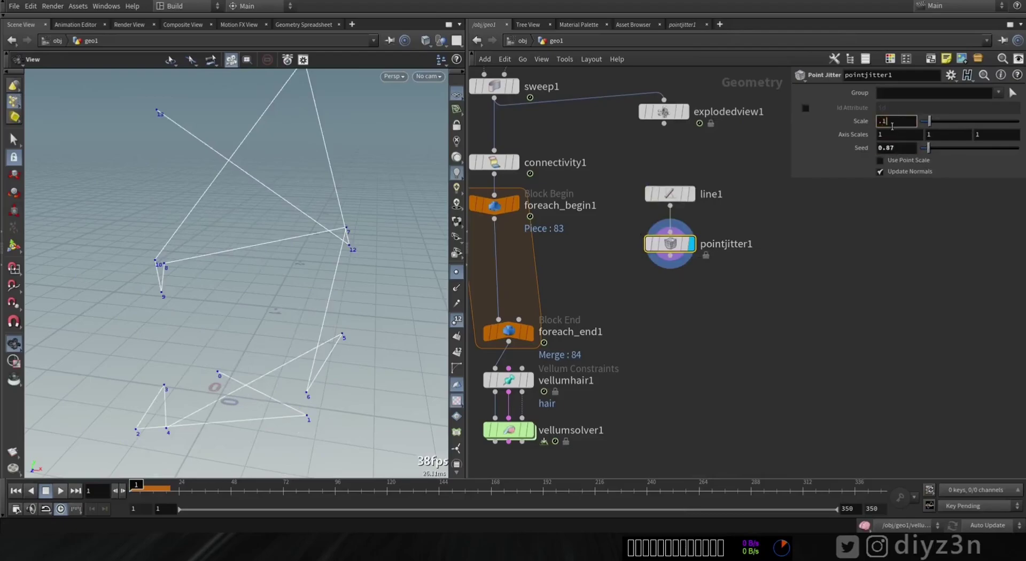
key(Return)
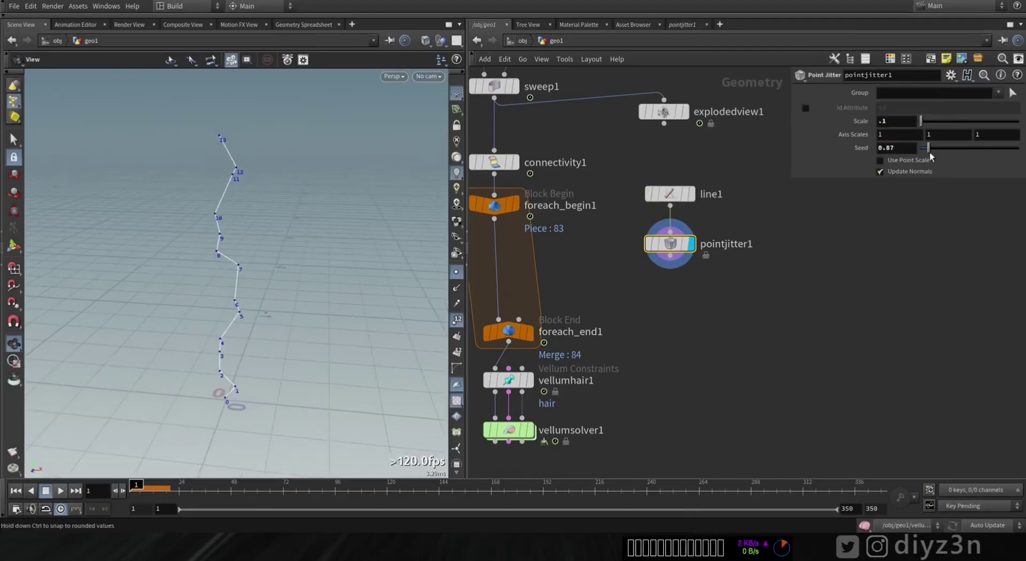
drag(930, 155, 946, 155)
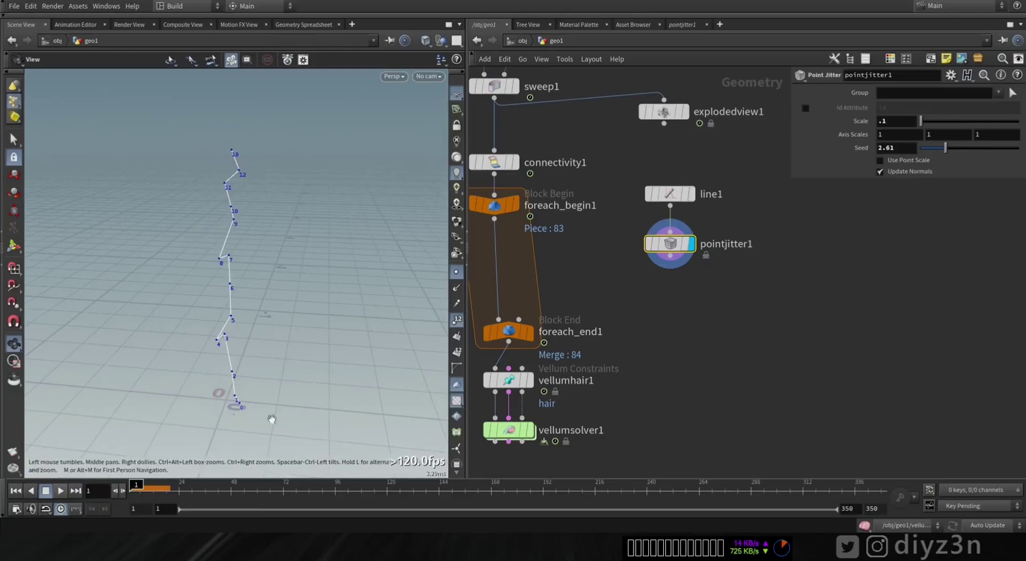
Step: Make room above the Point Jitter and insert a displayed Group Expression node between it and the Line
drag(679, 247, 678, 316)
key(Tab)
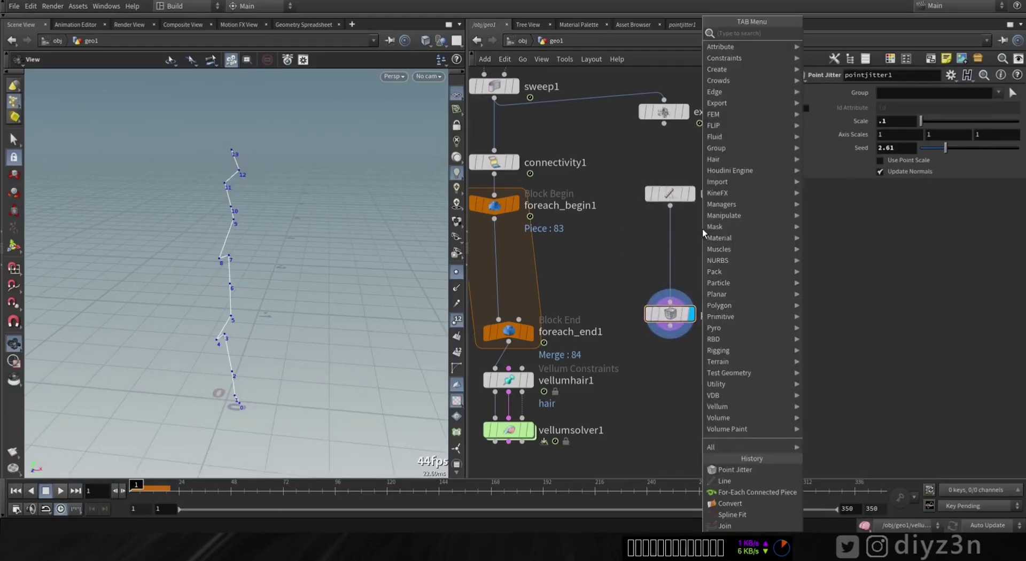
text(grou)
click(901, 111)
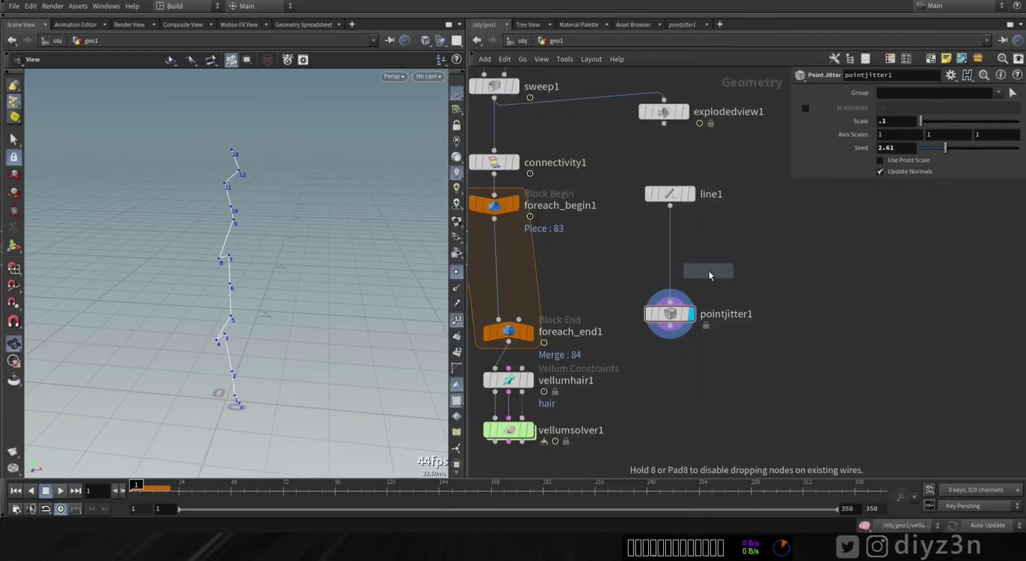
click(672, 261)
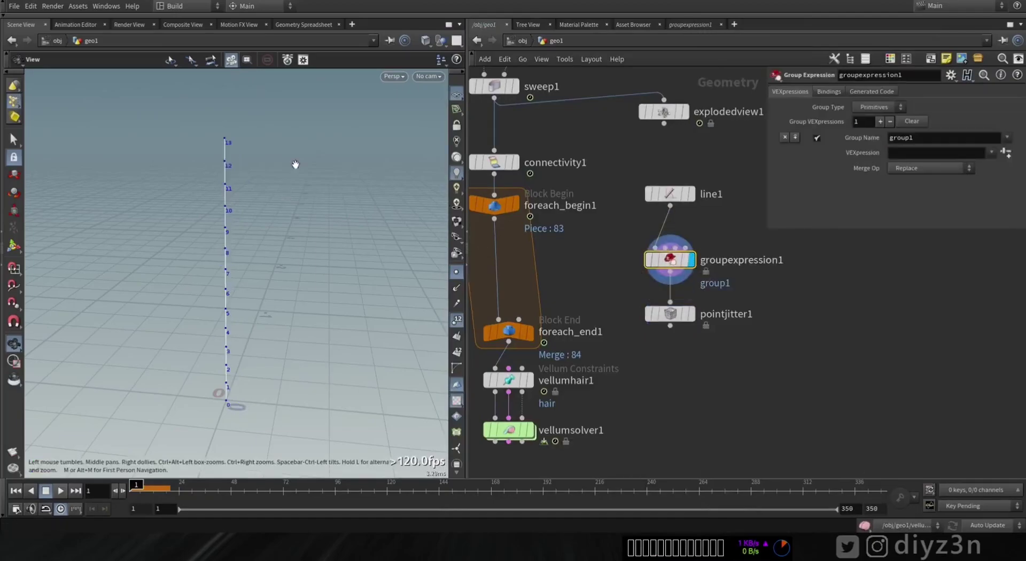
click(880, 107)
click(871, 100)
click(911, 152)
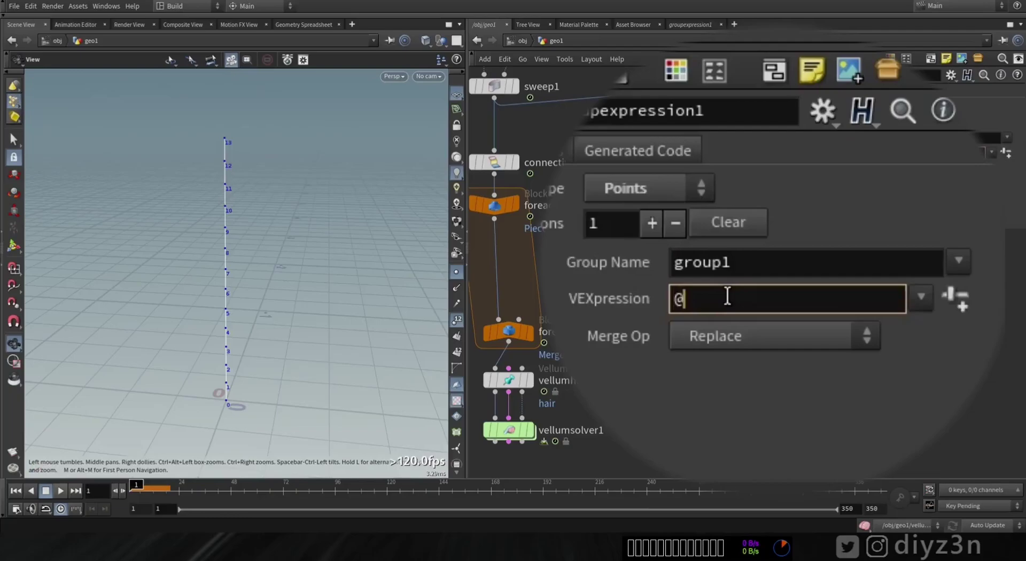
text(@ptnum)
key(Return)
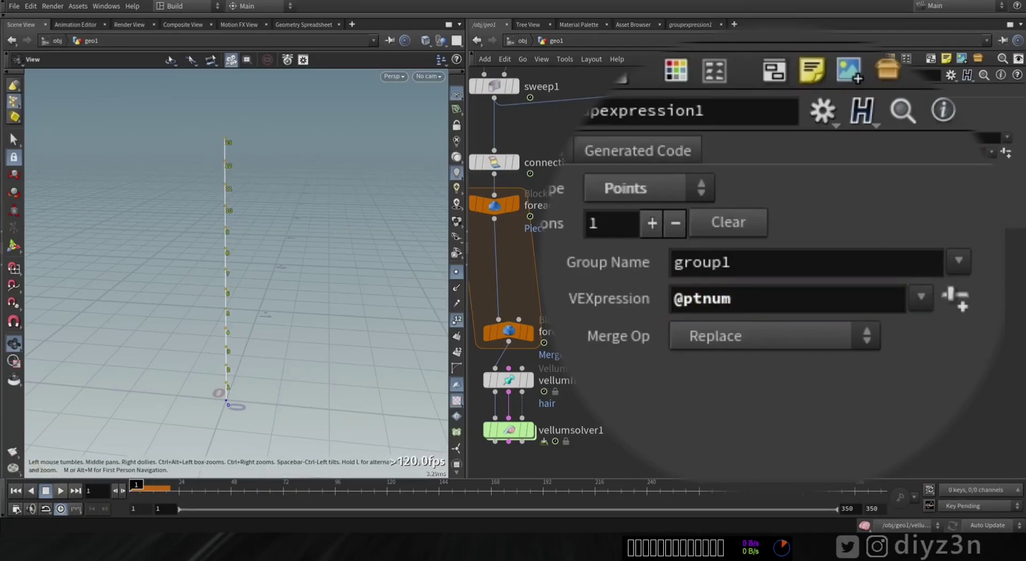
click(785, 291)
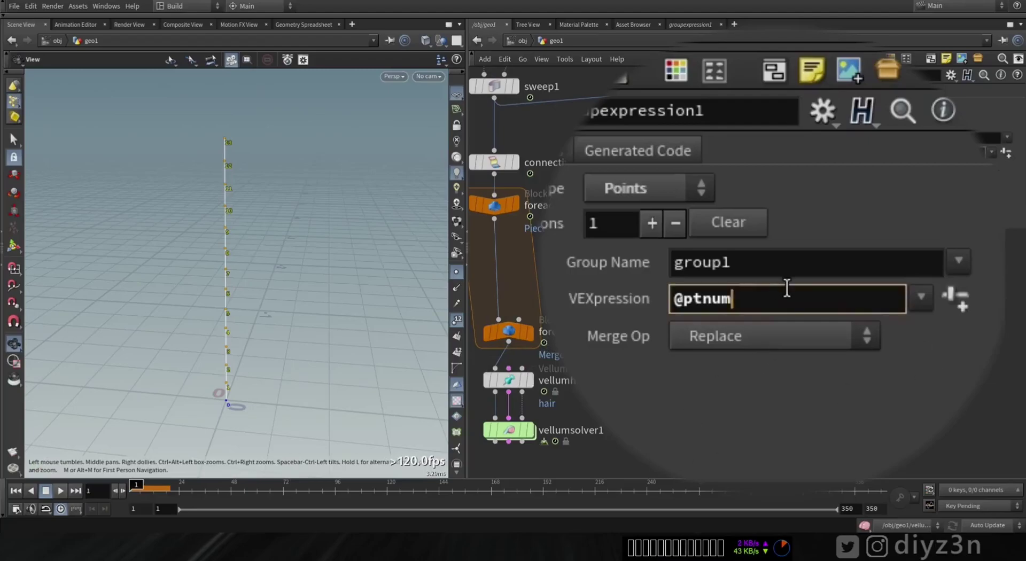
text(> 0)
key(Return)
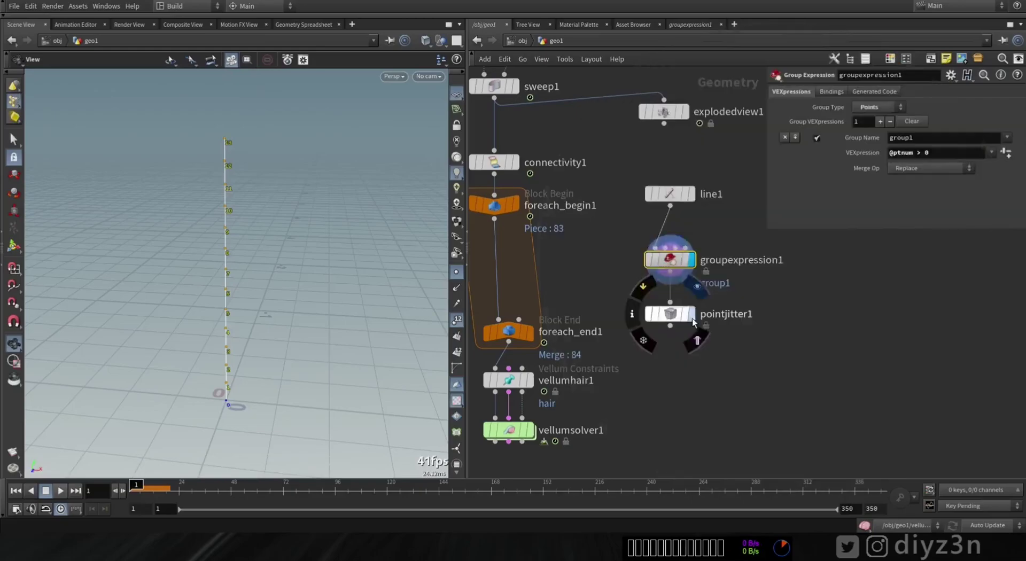
Step: Display the Point Jitter, limit it to group1 and set its seed to 2.23
click(672, 319)
drag(946, 148, 943, 153)
click(671, 260)
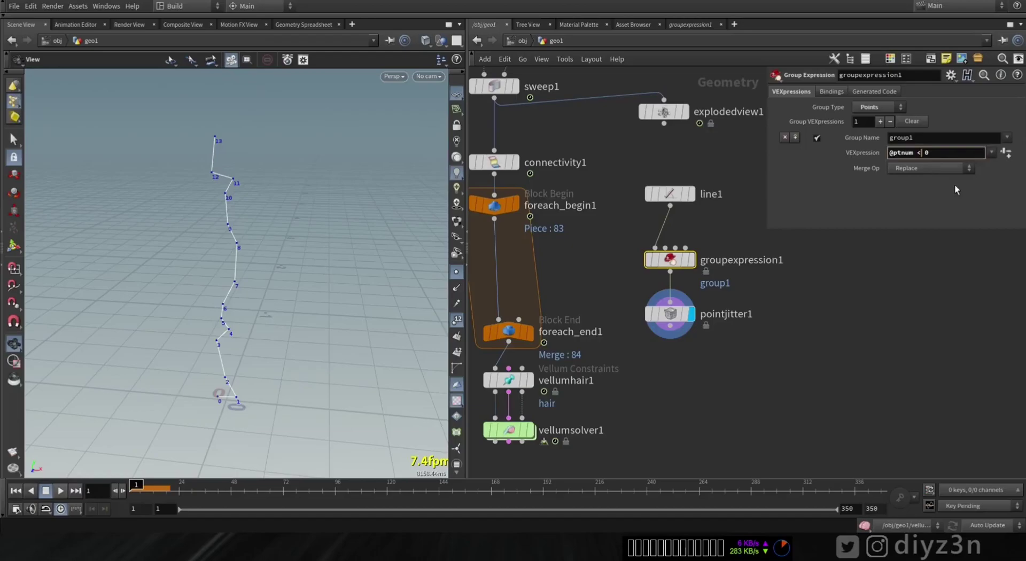
key(BackSpace)
text(>)
key(Return)
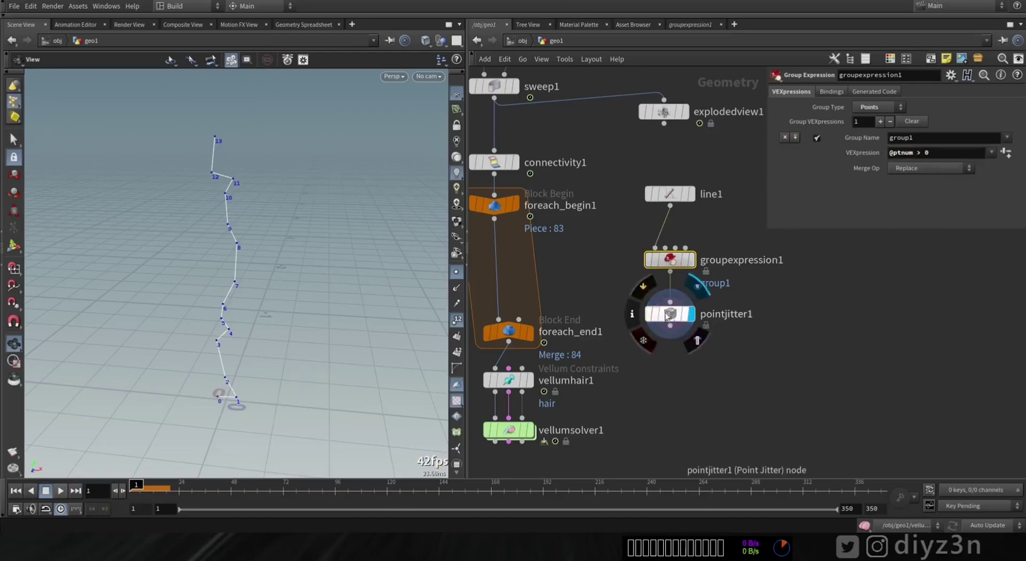
click(667, 316)
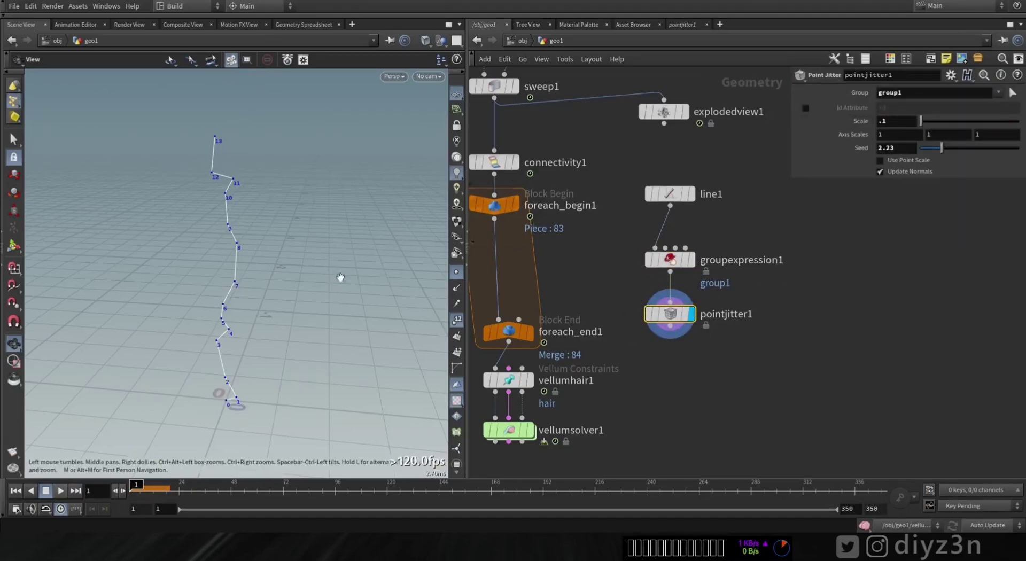
drag(943, 149, 961, 149)
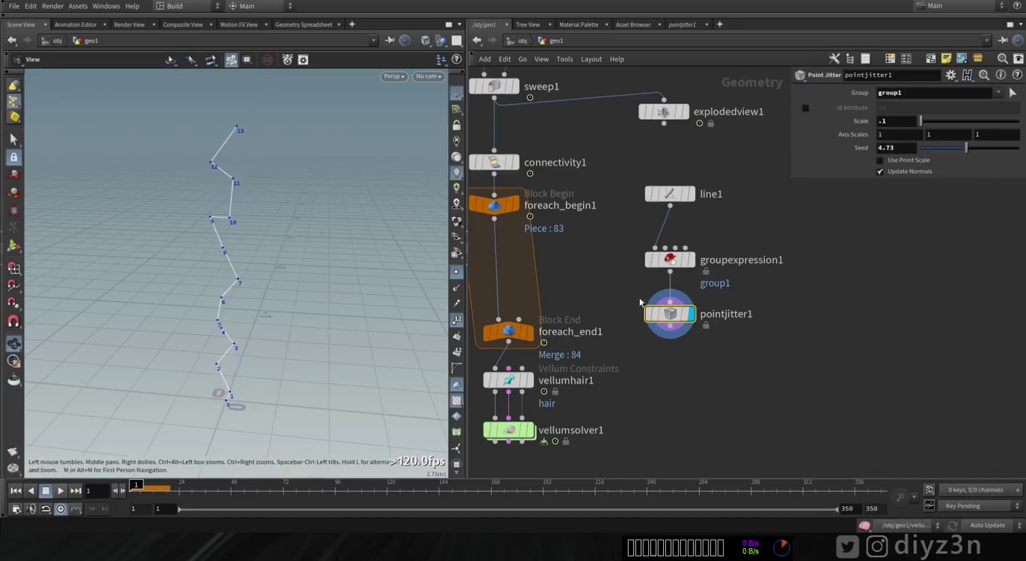
click(671, 260)
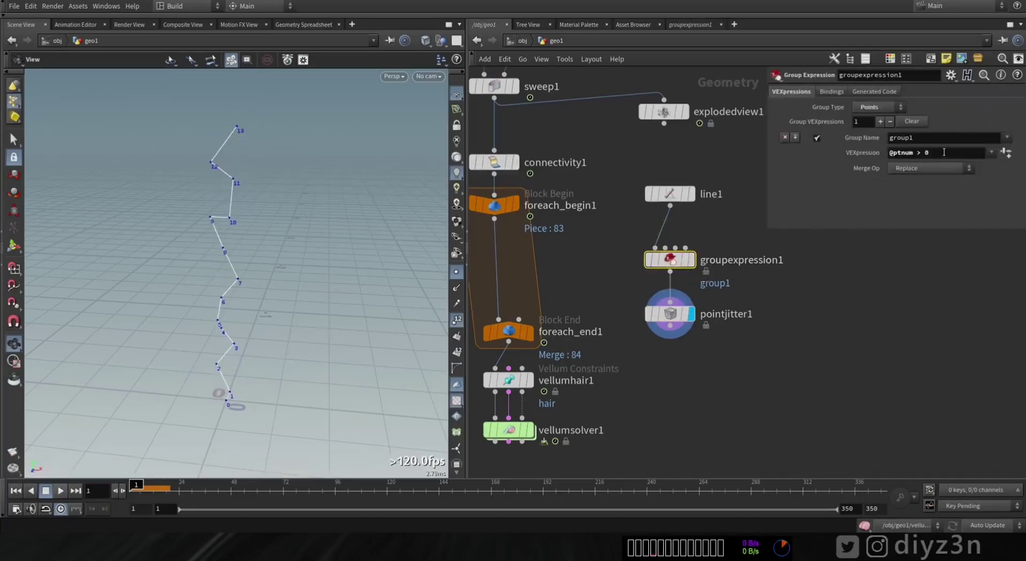
click(945, 152)
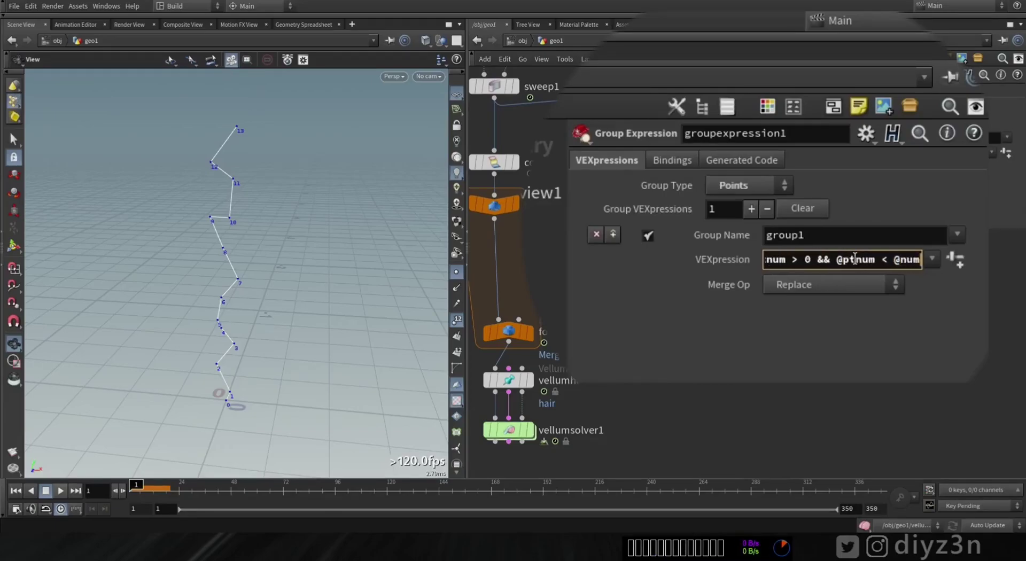
key(Return)
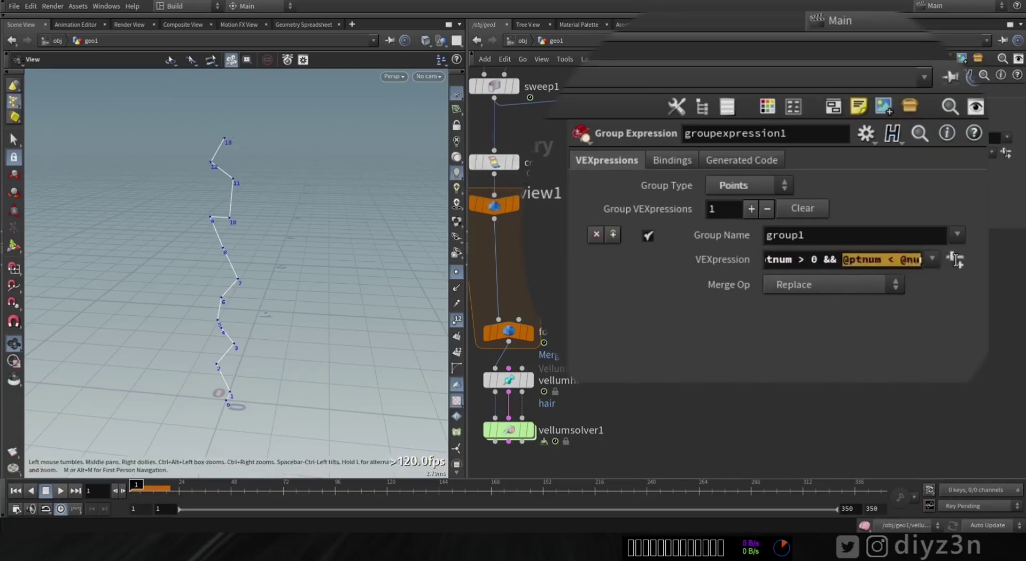
click(866, 258)
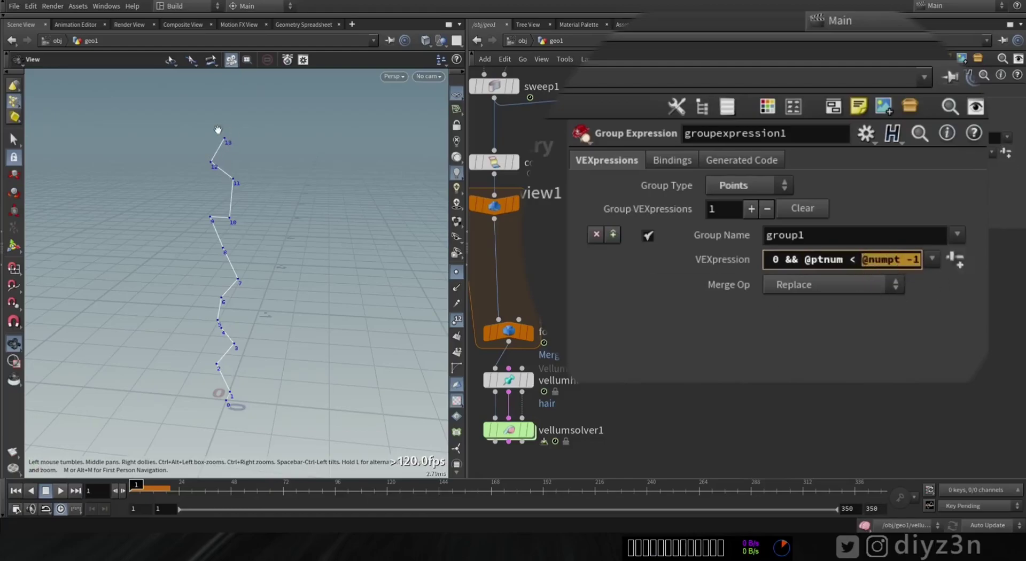
click(659, 313)
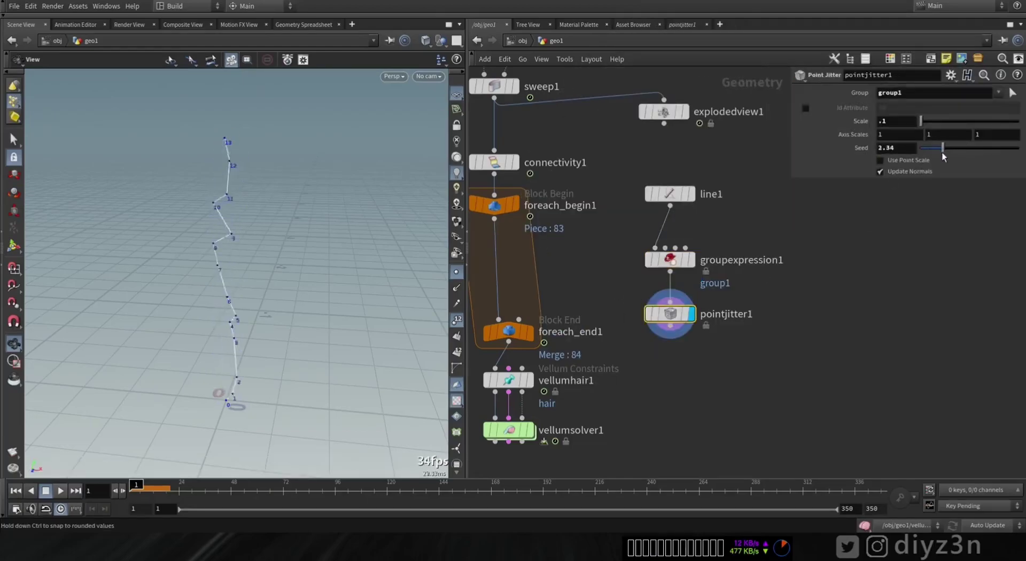
drag(942, 153, 952, 152)
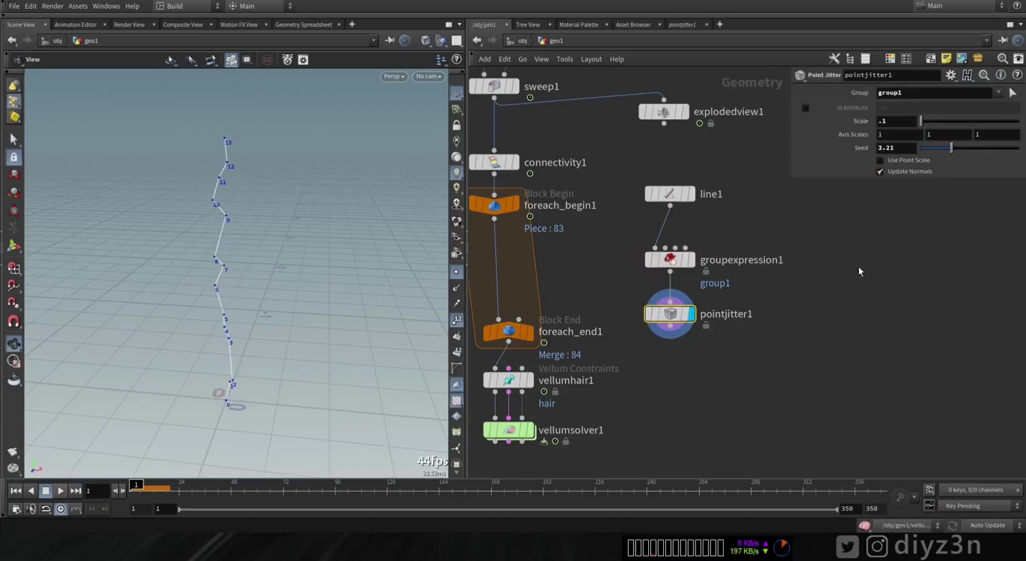
Step: Delete the Line and Point Jitter nodes and insert the Group Expression inside the For-Each block
middle_drag(860, 271, 891, 265)
key(Delete)
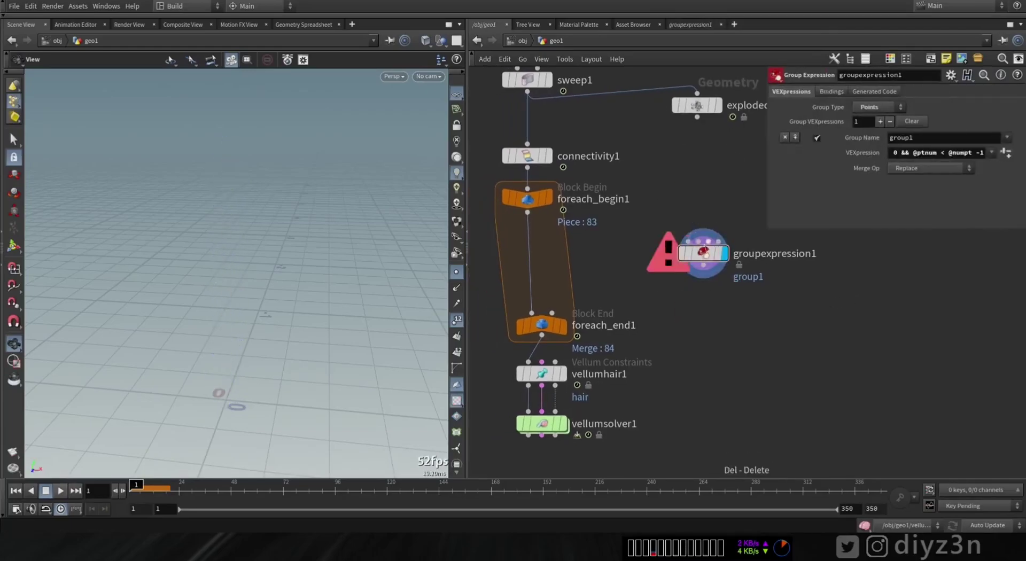
drag(704, 255, 537, 258)
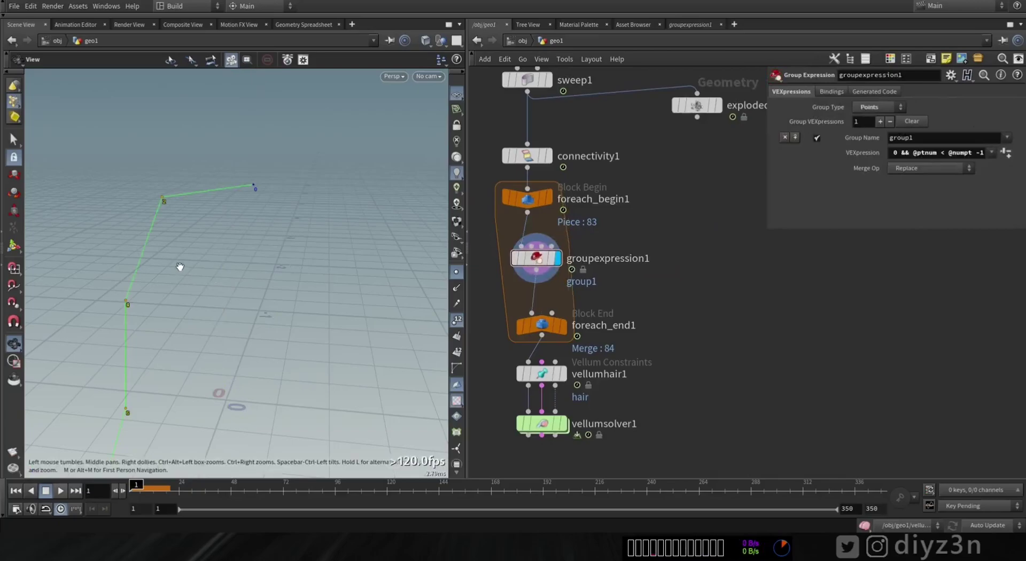
Step: Preview group1 on single passes 3 and 4 of the For-Each block, then display foreach_end1 with Single Pass disabled
drag(180, 267, 177, 316)
click(541, 325)
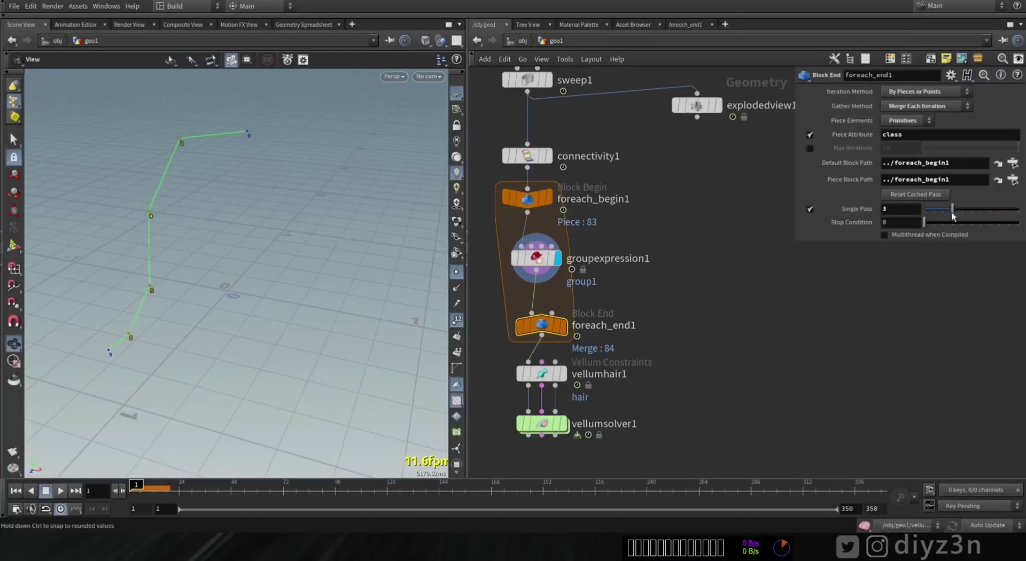
click(564, 324)
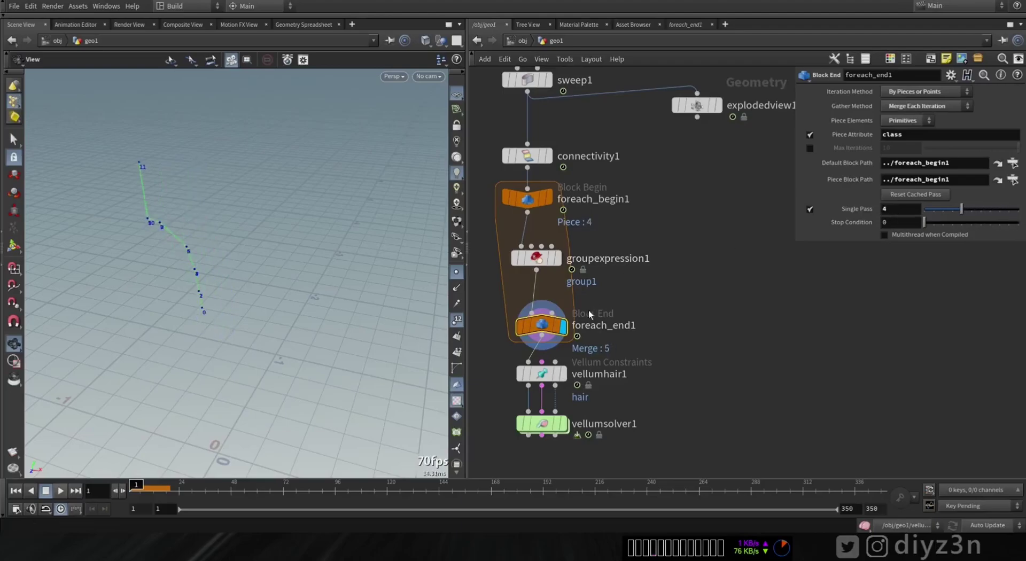
click(809, 209)
Step: Hide the point markers and point numbers in the viewport
right_click(456, 272)
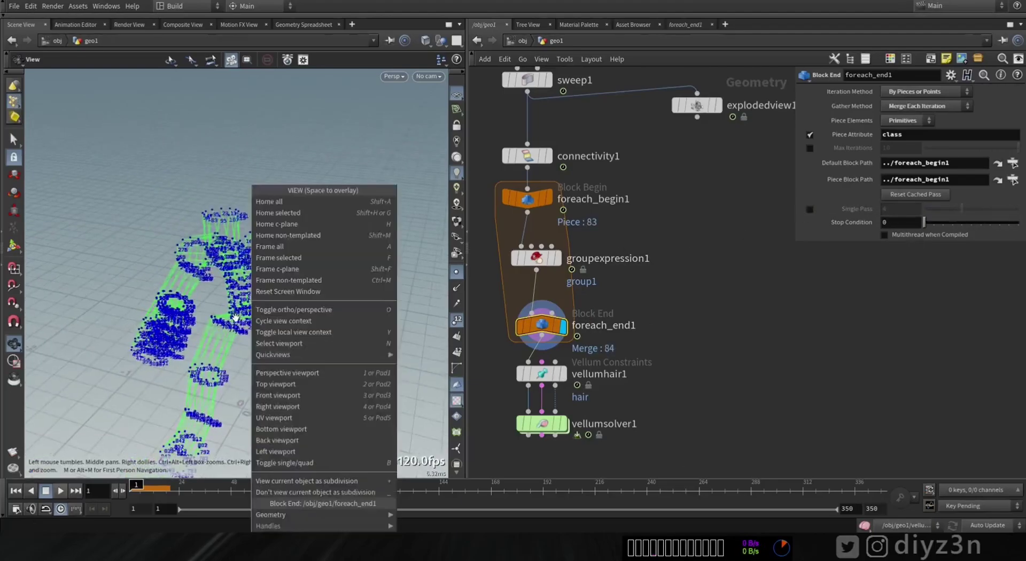
key(Escape)
click(456, 272)
drag(236, 245, 260, 256)
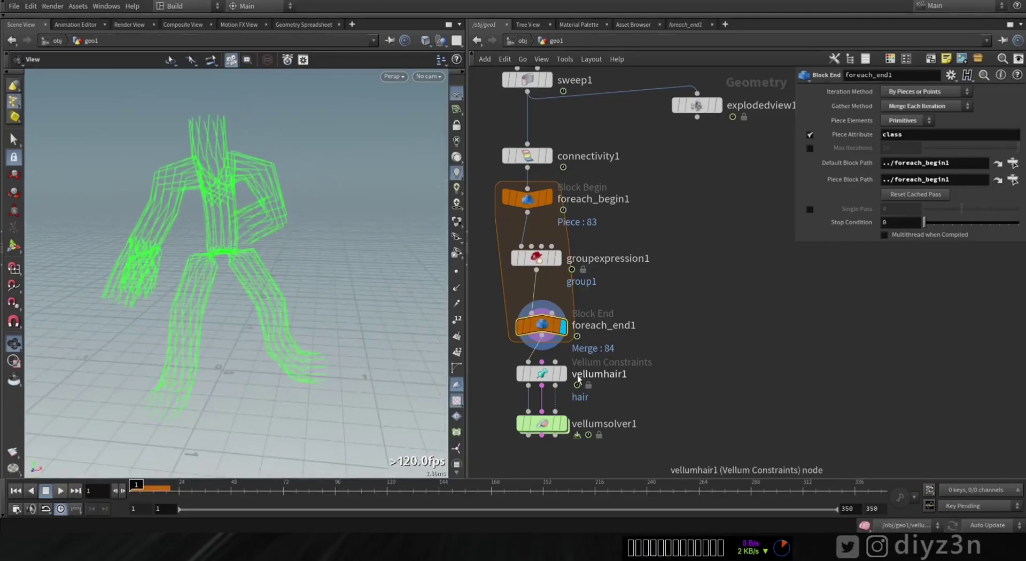
Step: Set vellumhair1's Pin Points to group1, then display vellumsolver1 and play the simulation
click(563, 373)
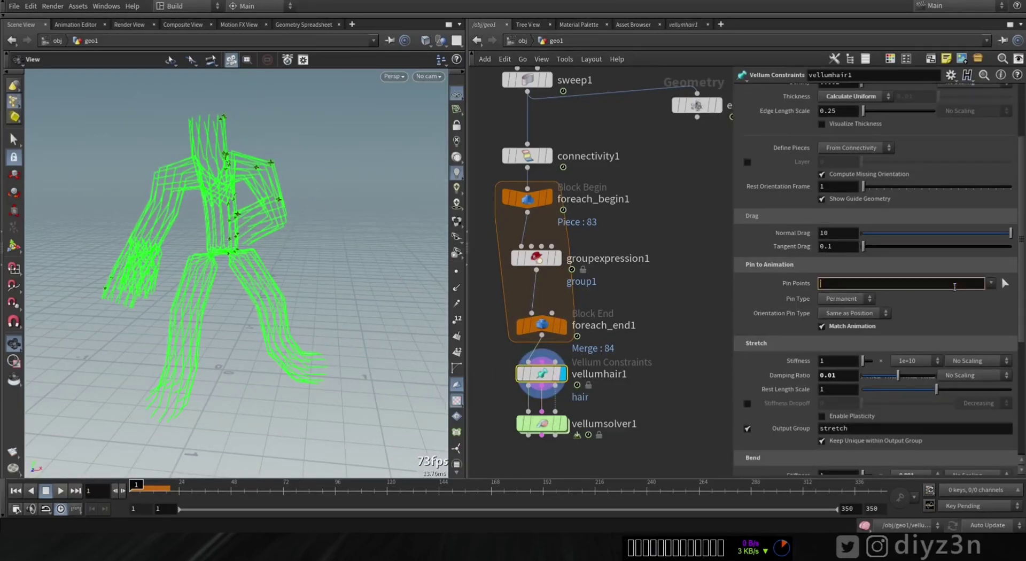
click(999, 296)
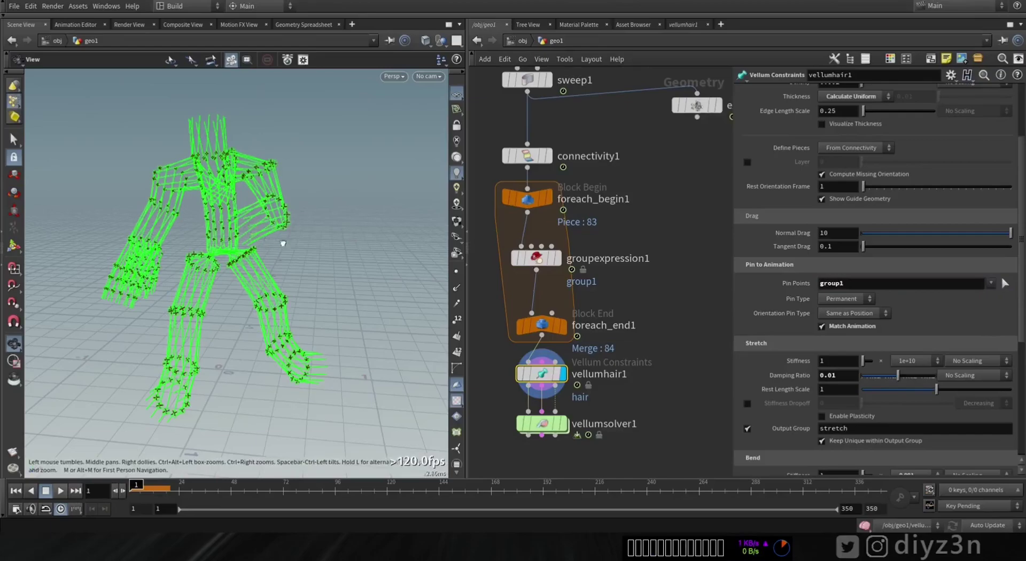
drag(275, 236, 273, 229)
click(563, 423)
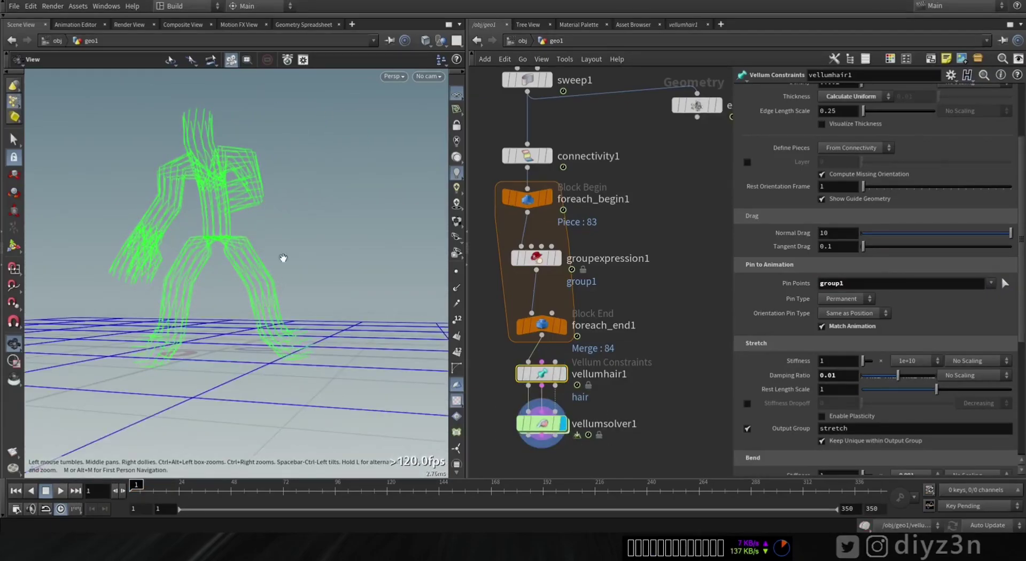
scroll(221, 239, down, 3)
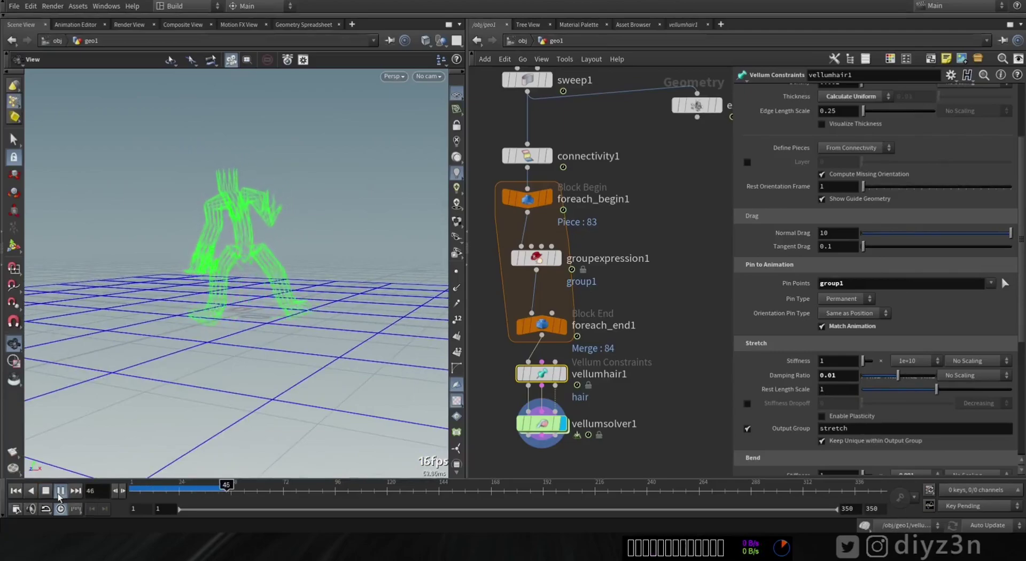
Step: Invert vellumhair1's Pin Points to !group1 and replay the simulation
drag(320, 299, 255, 310)
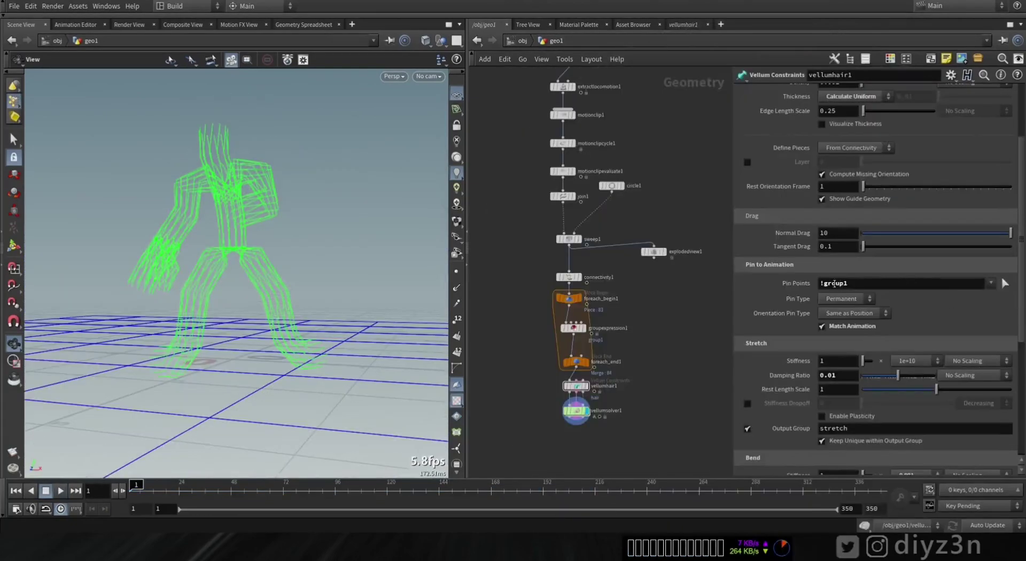
click(60, 492)
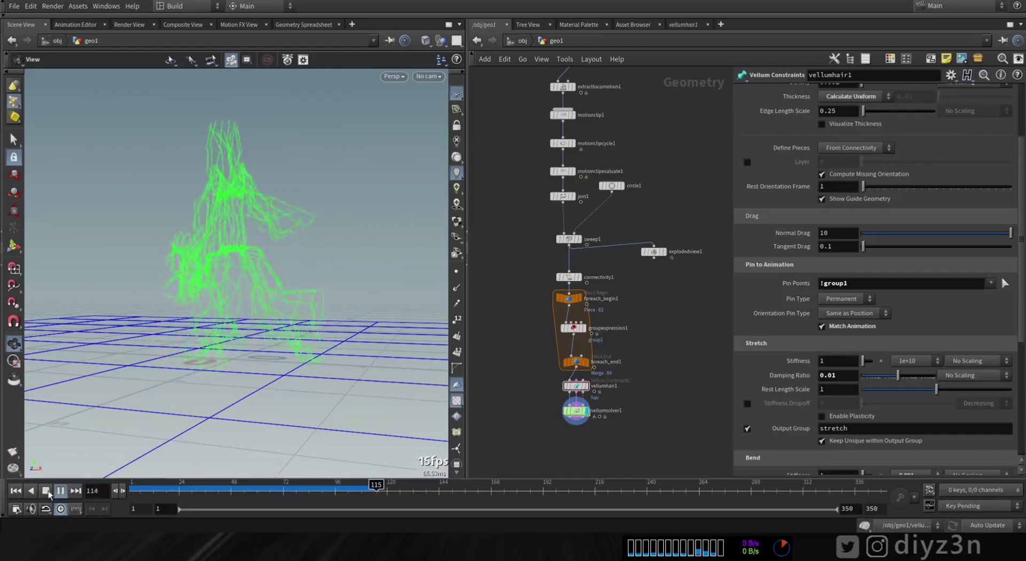
click(140, 490)
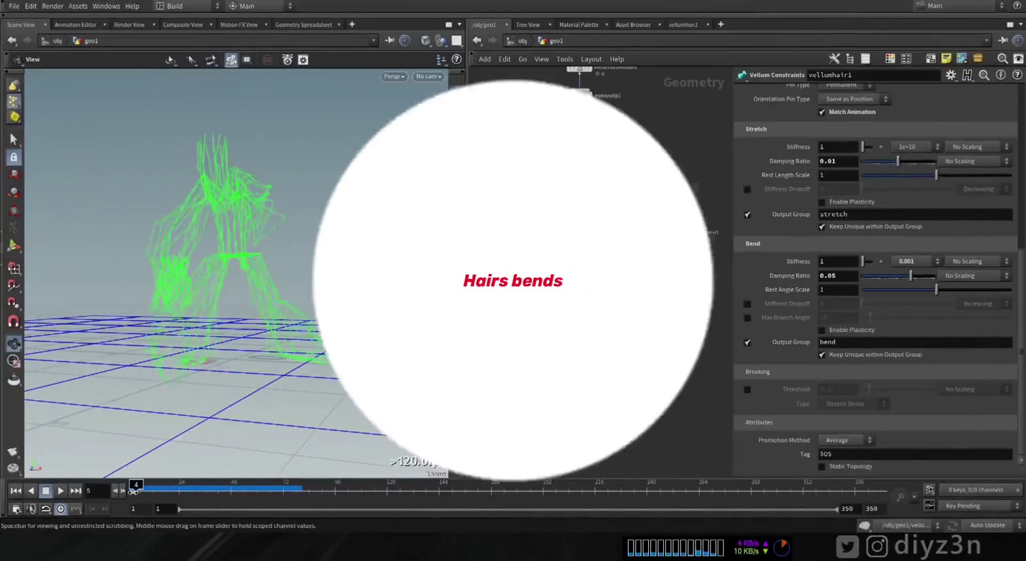
Step: Check the curves' point distribution, then insert a Spline Fit node between join1 and sweep1 with sweep1 displayed
click(457, 272)
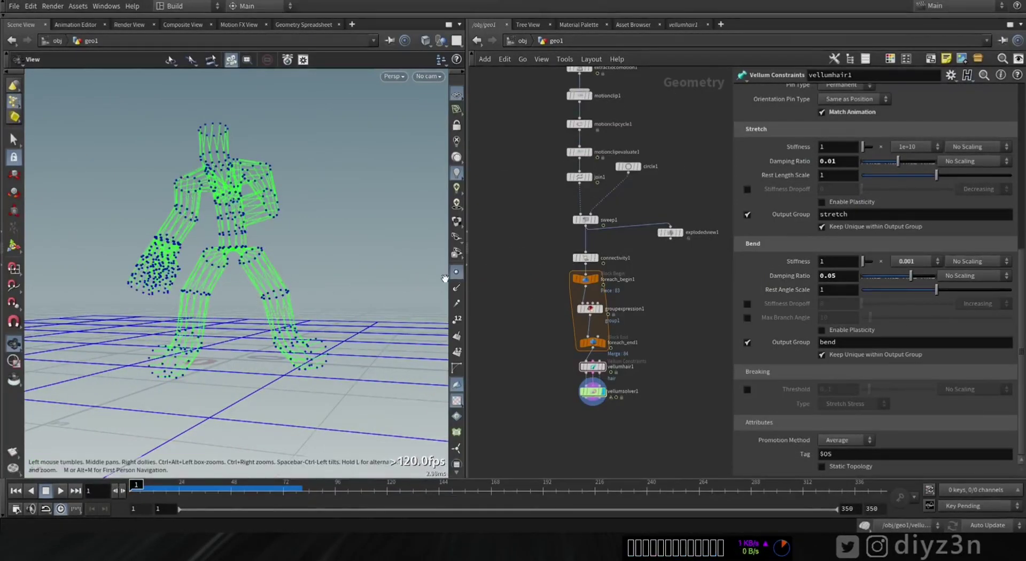
click(457, 271)
middle_drag(614, 250, 608, 282)
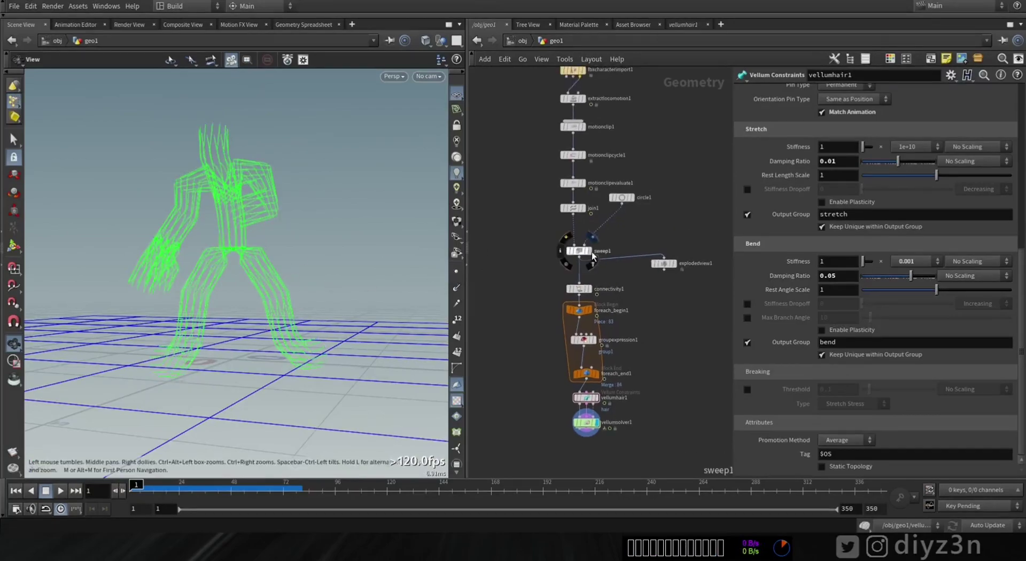
scroll(593, 257, up, 8)
key(Tab)
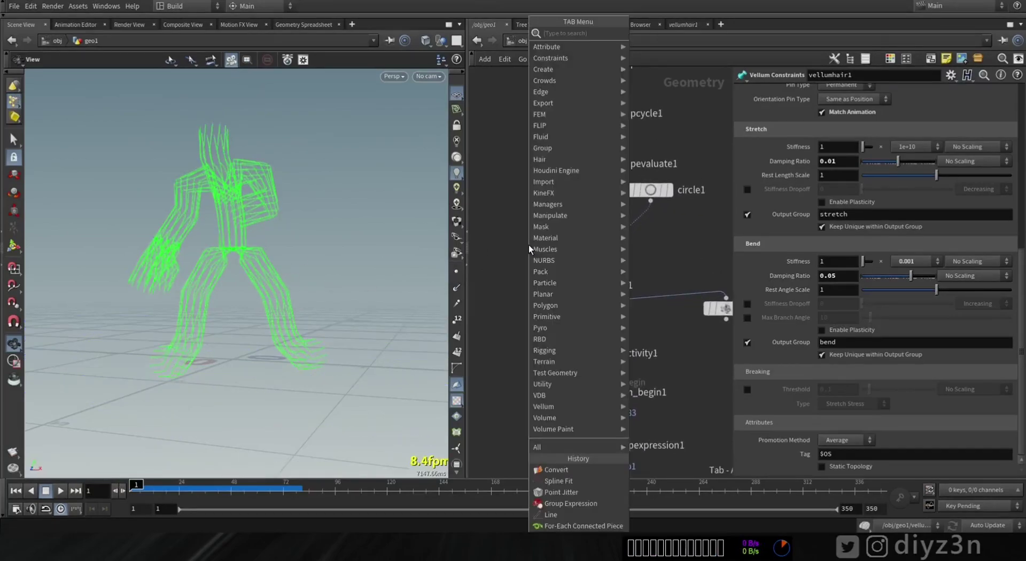
text(fit)
click(672, 31)
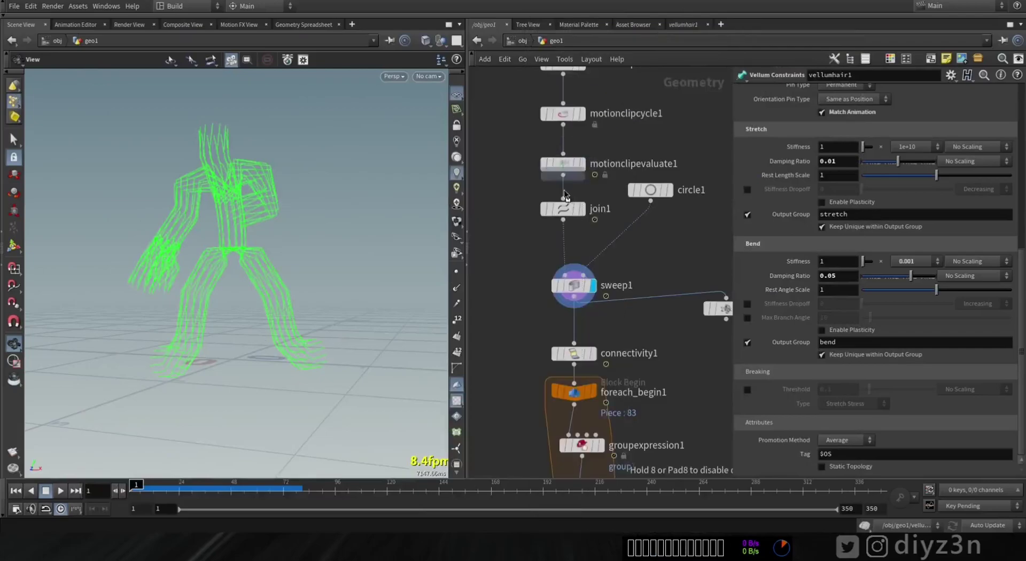
click(561, 245)
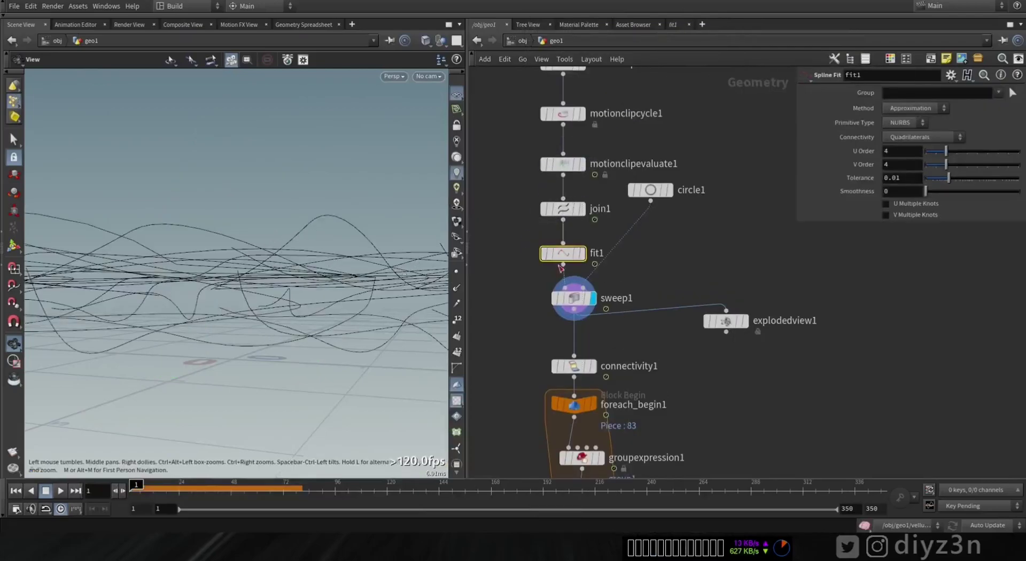
Step: Set the Spline Fit's method to Interpolation and its V Order to 2
click(909, 108)
click(906, 131)
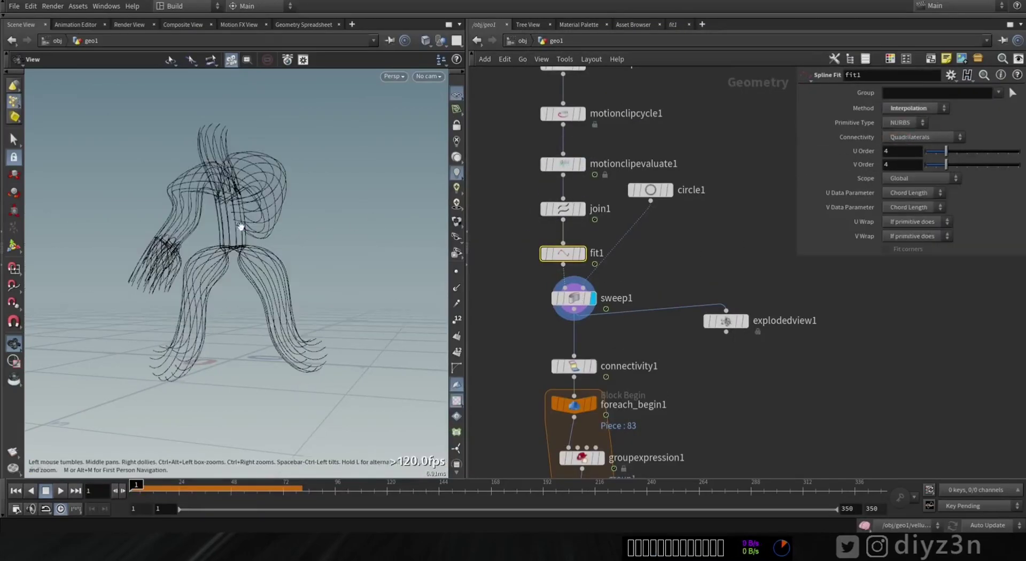
mouse_move(947, 165)
mouse_down()
mouse_move(901, 165)
mouse_move(946, 155)
mouse_up()
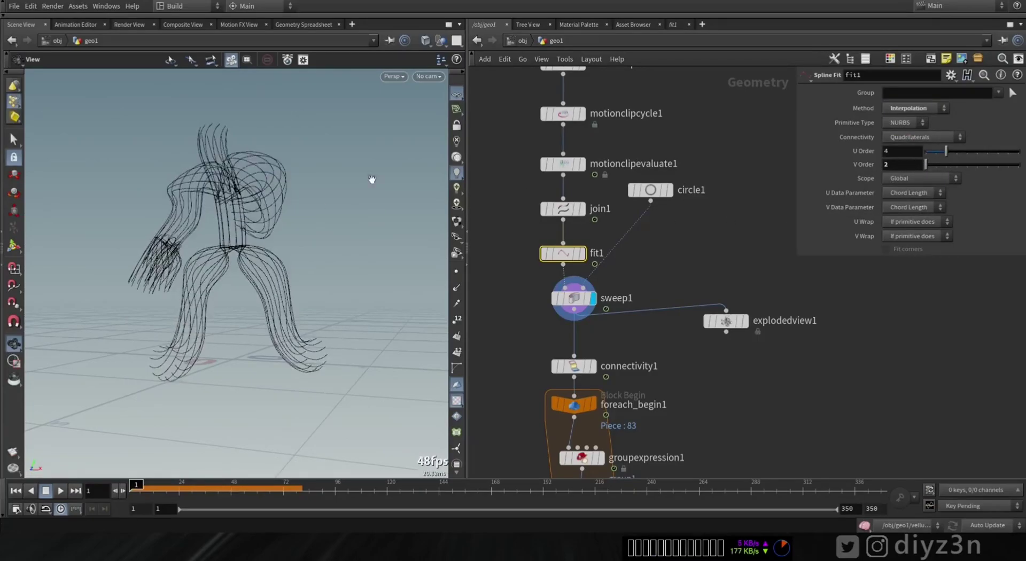
mouse_move(372, 179)
mouse_down()
mouse_move(251, 230)
mouse_move(374, 182)
mouse_up()
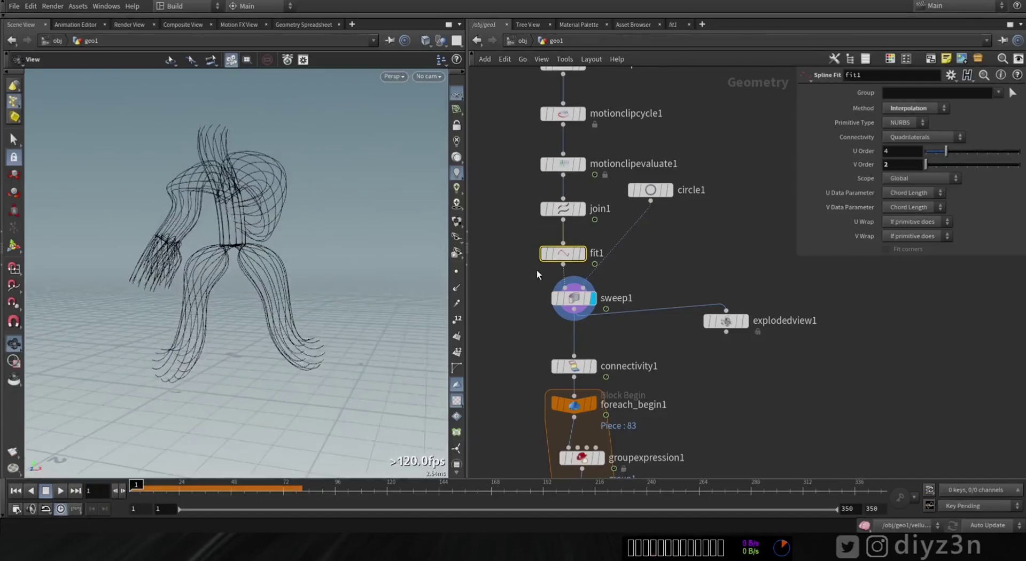
Step: Compare the geometry info of fit1, sweep1 and join1, then set sweep1's Incremental Yaw to 200
middle_click(566, 256)
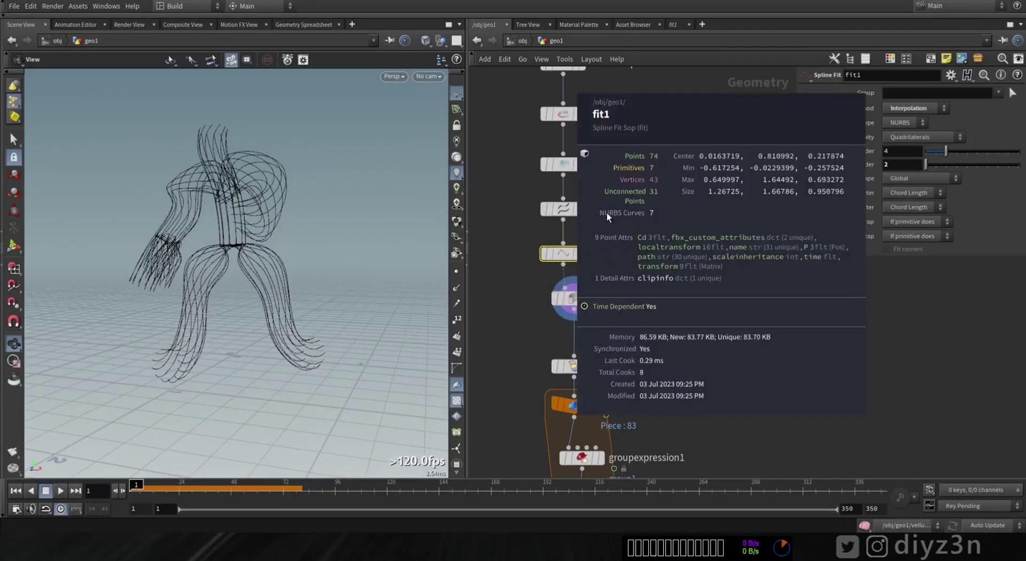
middle_click(569, 297)
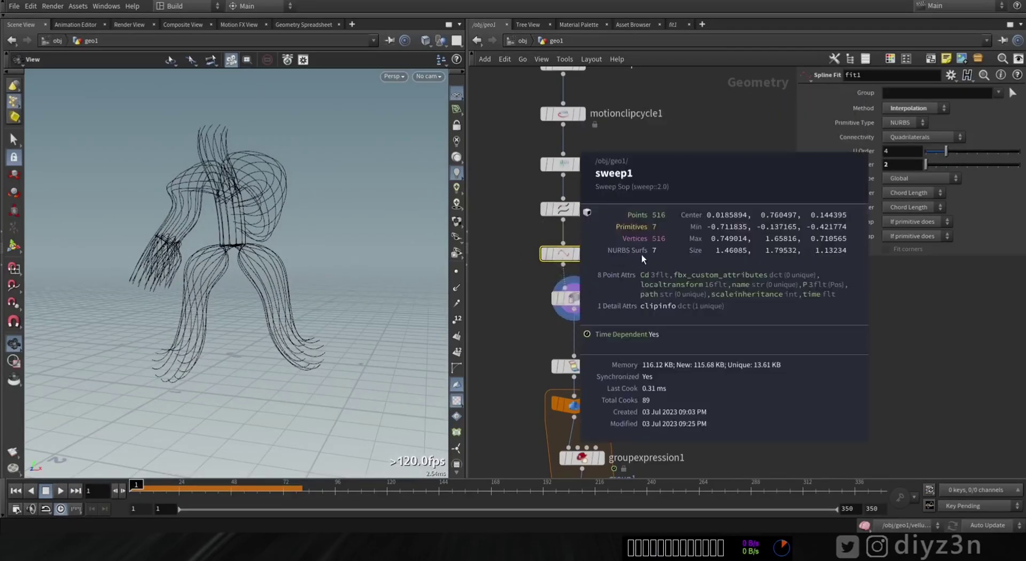
middle_click(564, 211)
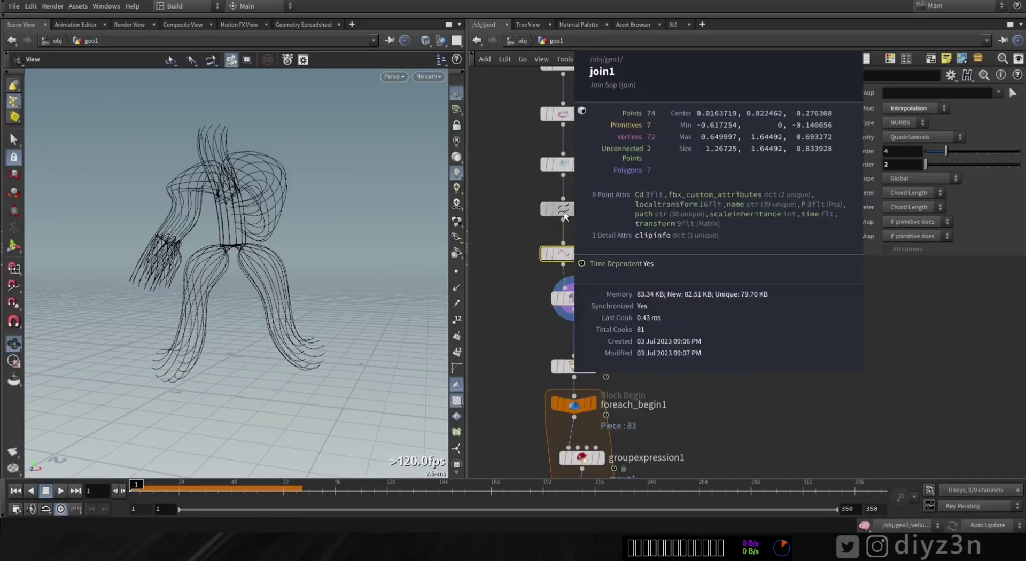
click(574, 298)
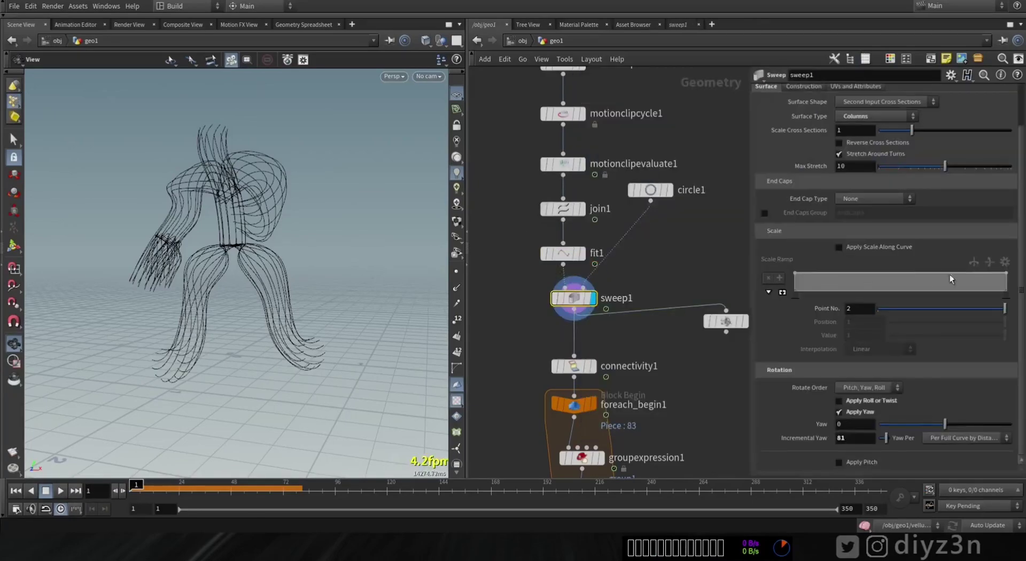
middle_drag(856, 444, 427, 415)
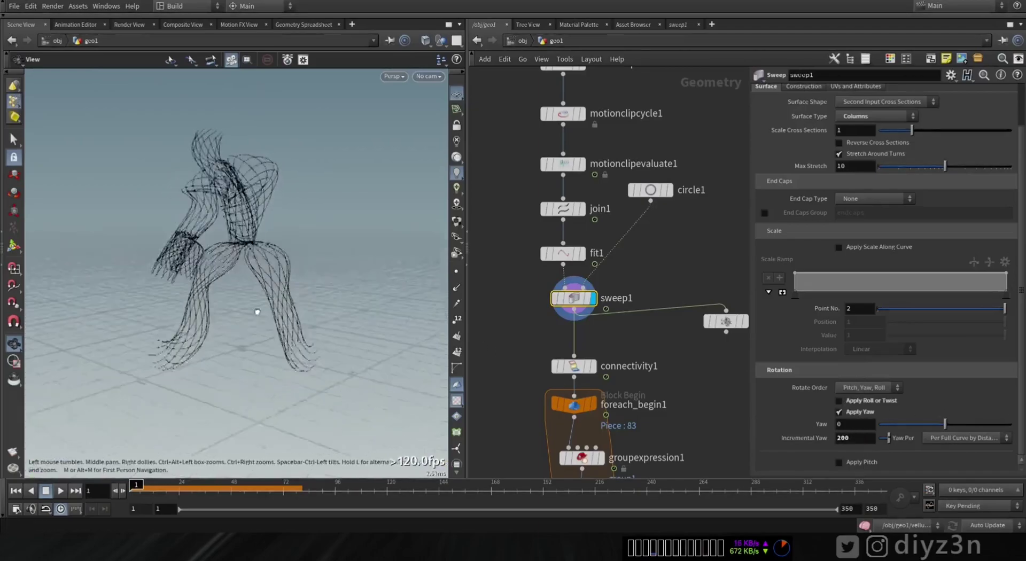
Step: Display vellumsolver1, play the simulation and return to the first frame
middle_drag(668, 418, 664, 192)
click(603, 381)
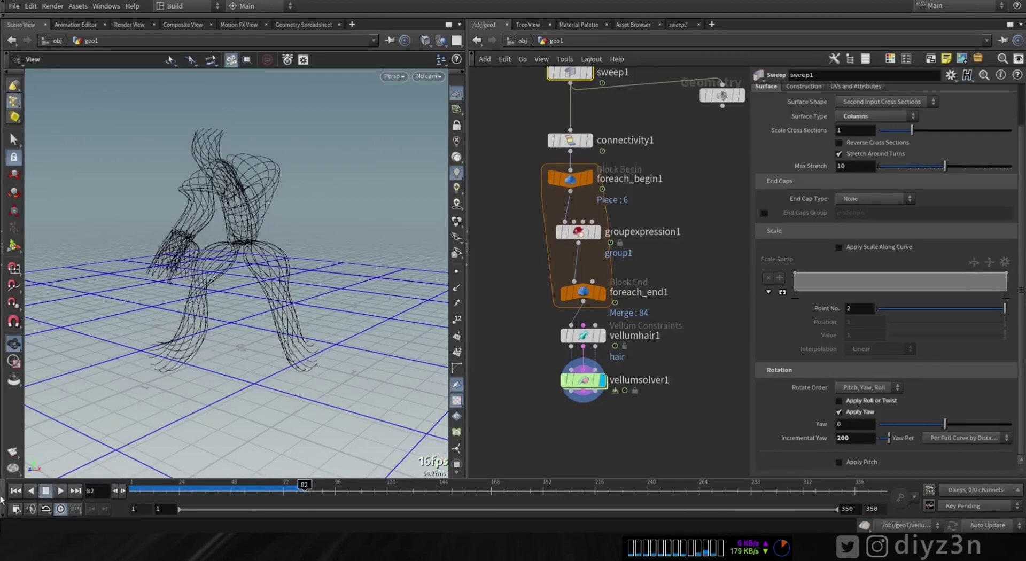
click(16, 491)
Step: Check sweep1's geometry info and insert a Convert node between sweep1 and connectivity1
middle_drag(599, 93, 584, 253)
middle_click(568, 238)
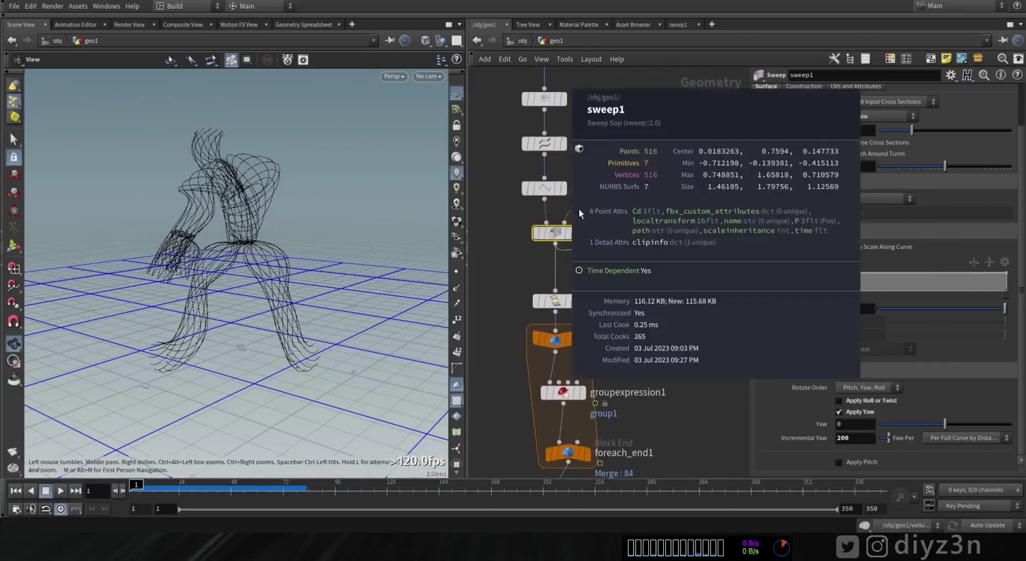
key(Tab)
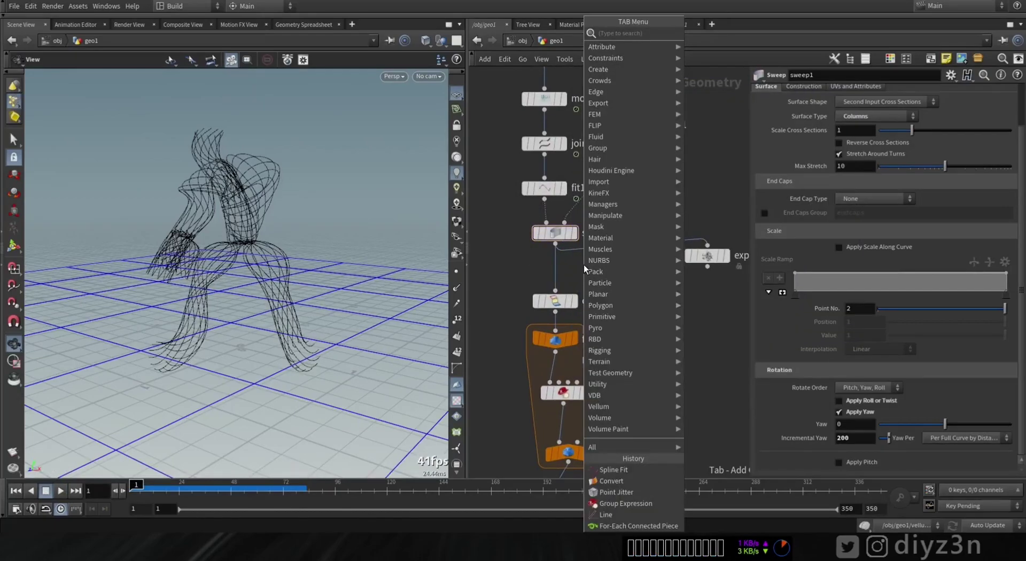
text(conn)
key(Return)
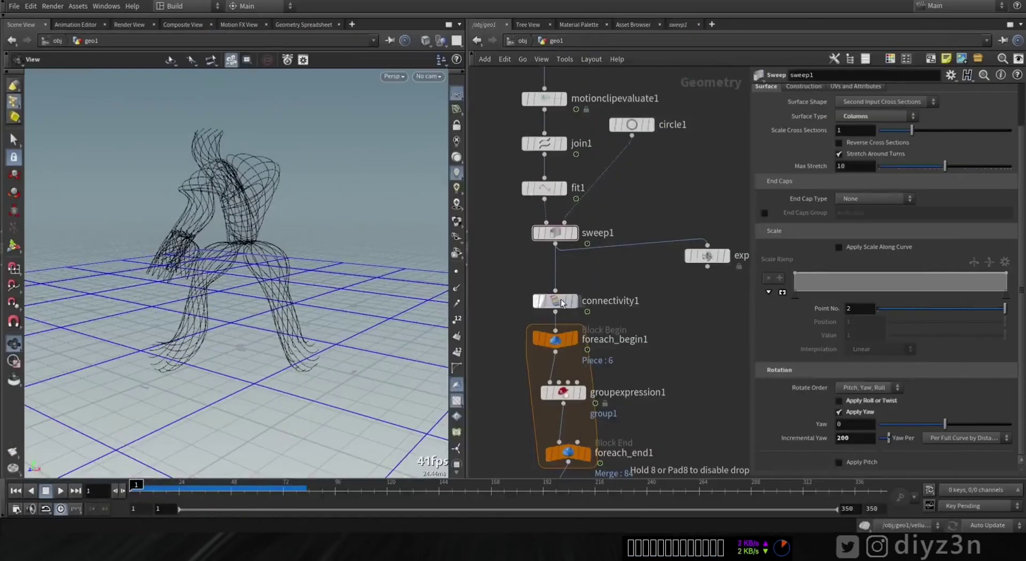
click(556, 269)
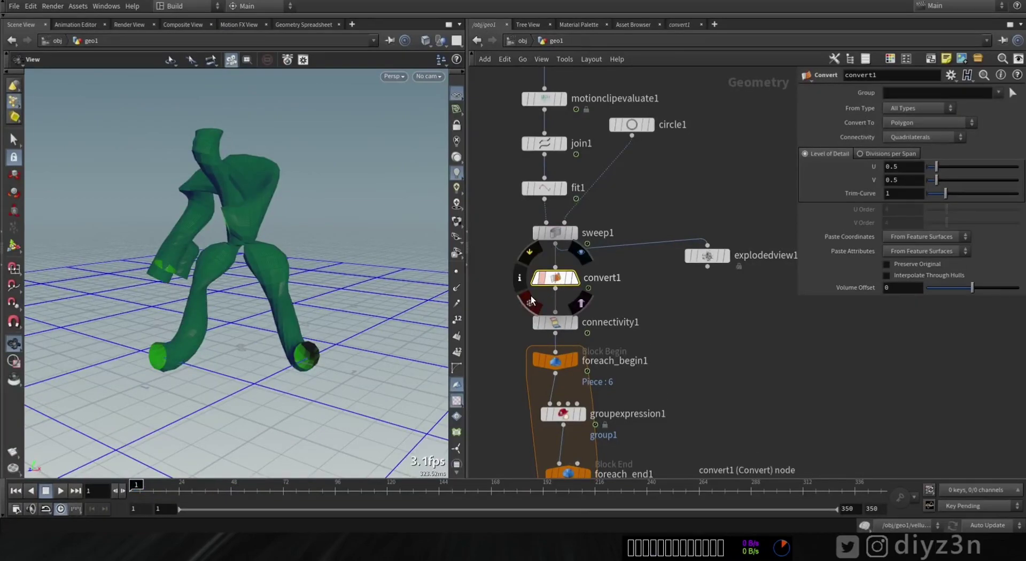
Step: Set convert1's Connectivity to Columns to turn the swept surfaces into polygon curves
drag(270, 271, 310, 273)
click(925, 137)
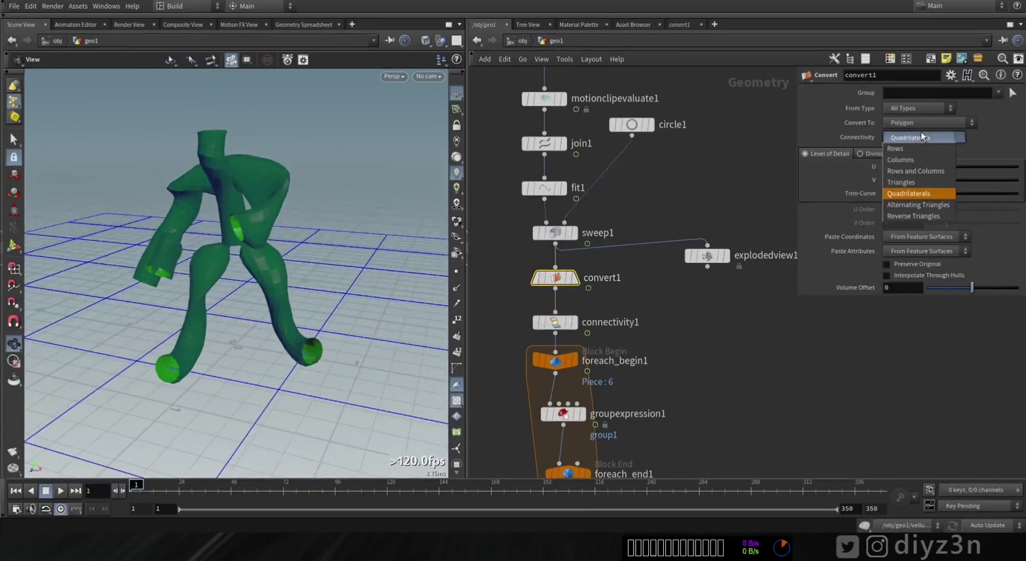
click(909, 151)
scroll(268, 257, up, 5)
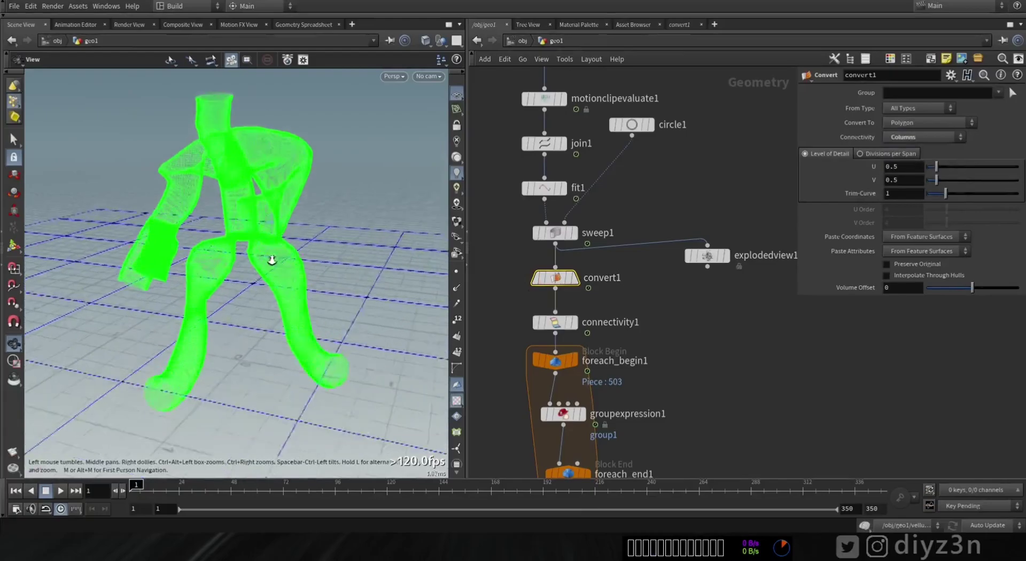
scroll(236, 235, down, 4)
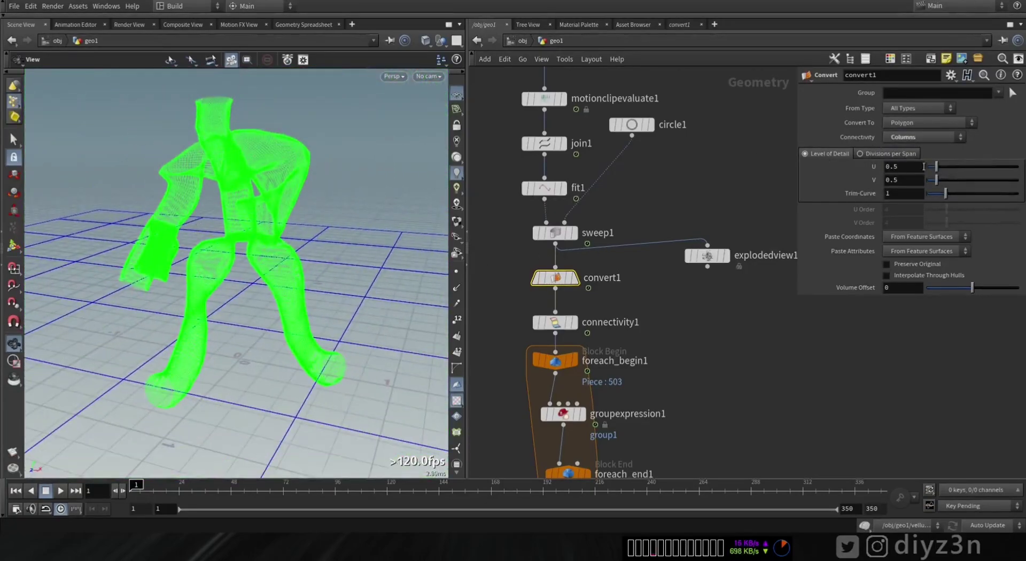
Step: Lower convert1's U level of detail to 0.001 and check the node's geometry info
drag(935, 174, 928, 170)
drag(270, 187, 439, 266)
middle_click(551, 278)
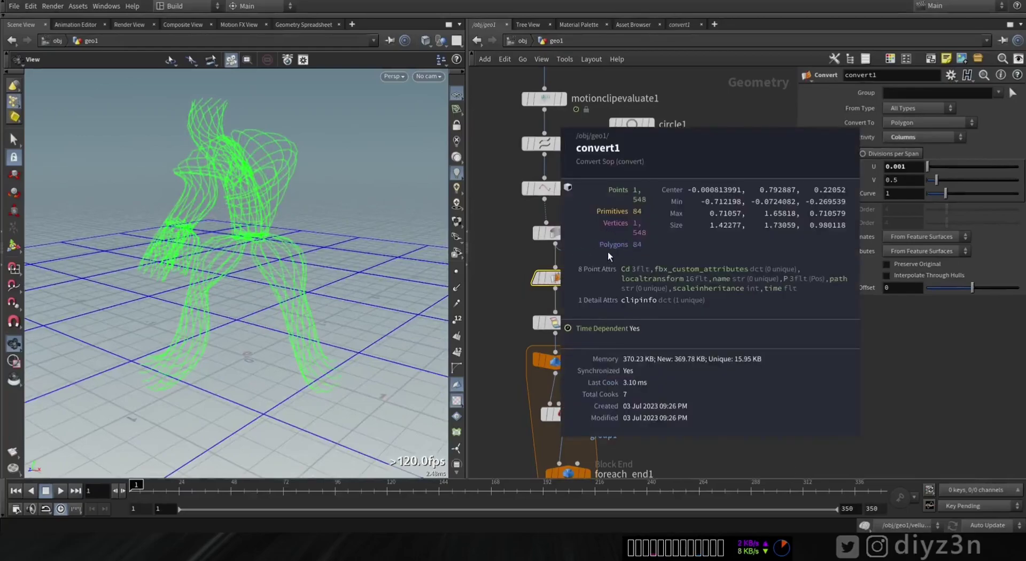
Step: Select vellumsolver1 and play the hair simulation using the converted column curves
middle_drag(631, 374, 627, 142)
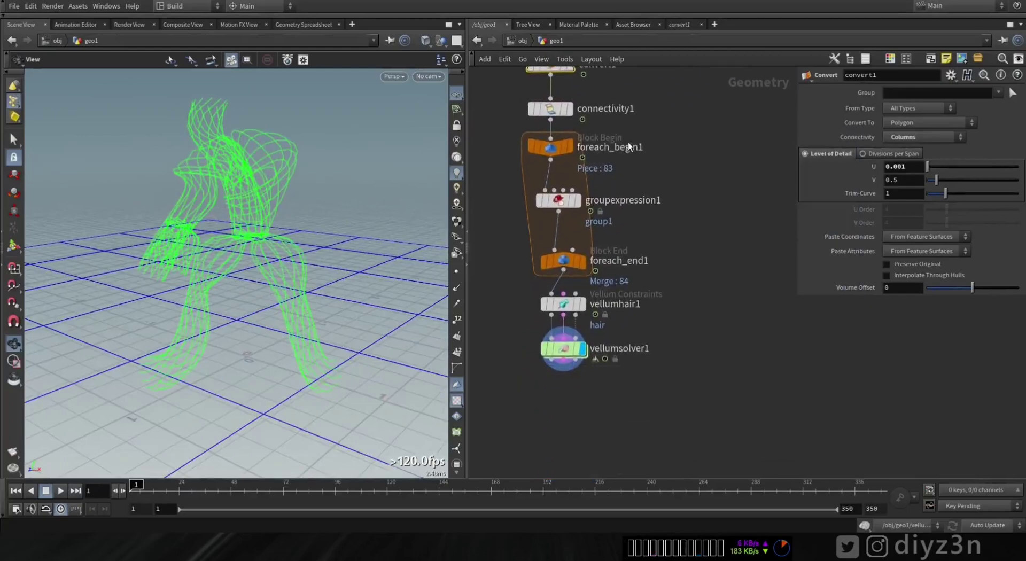
click(575, 355)
click(57, 491)
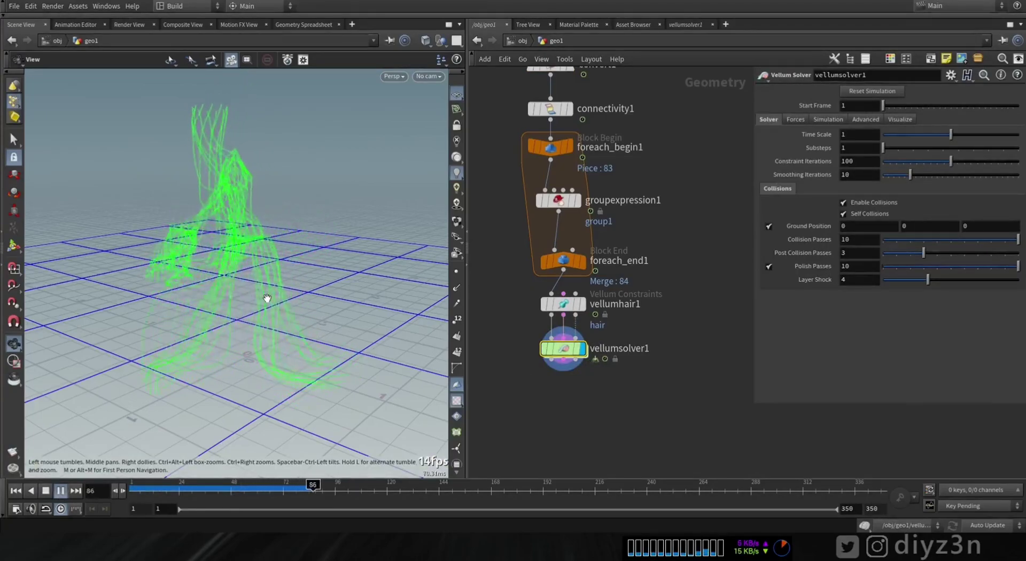
Step: Rewind the simulation, set vellumhair1's Bend stiffness multiplier to 0.01, and play the hair again from frame 1
click(45, 491)
click(16, 491)
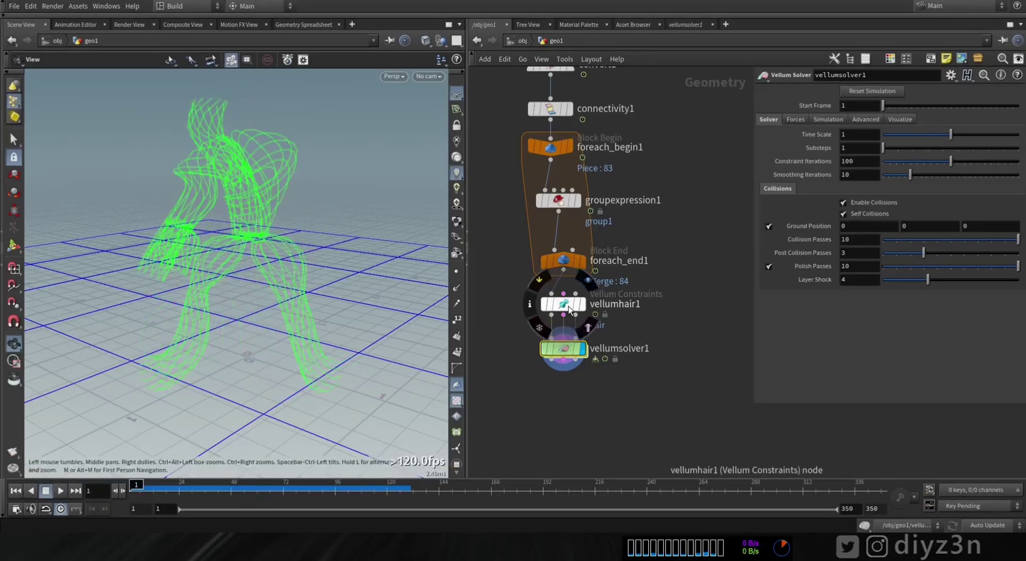
click(569, 305)
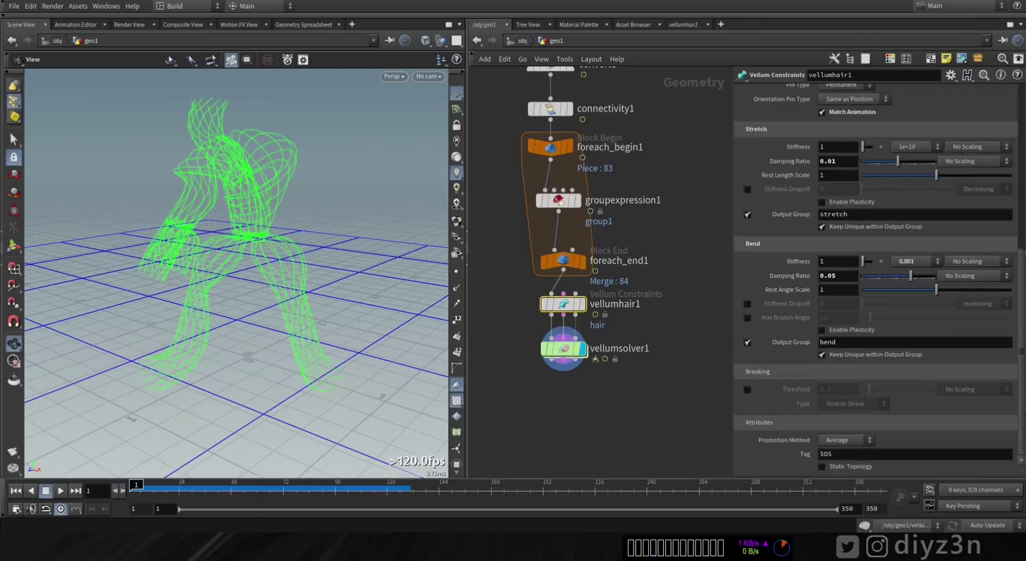
click(911, 264)
click(911, 408)
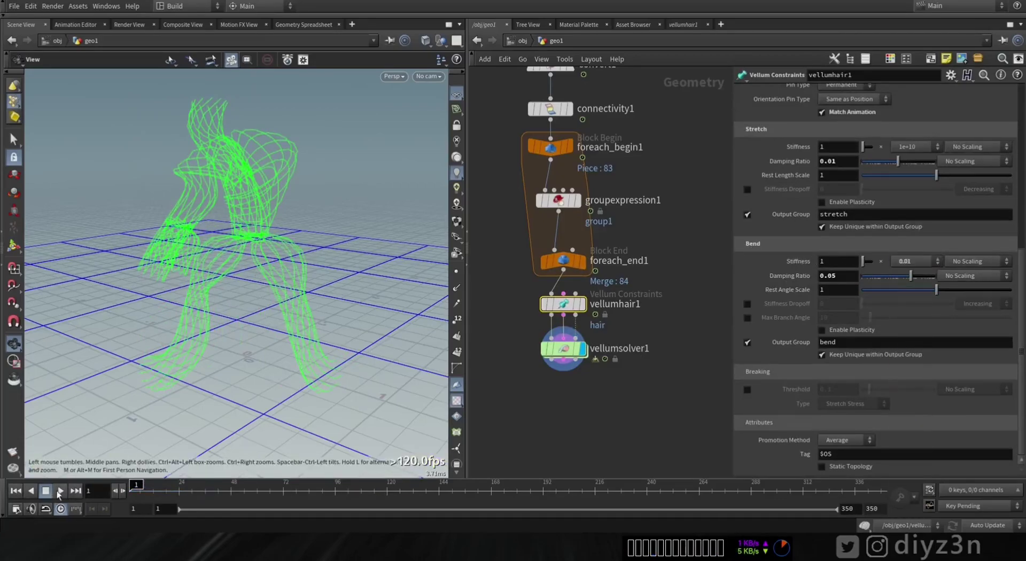
click(60, 491)
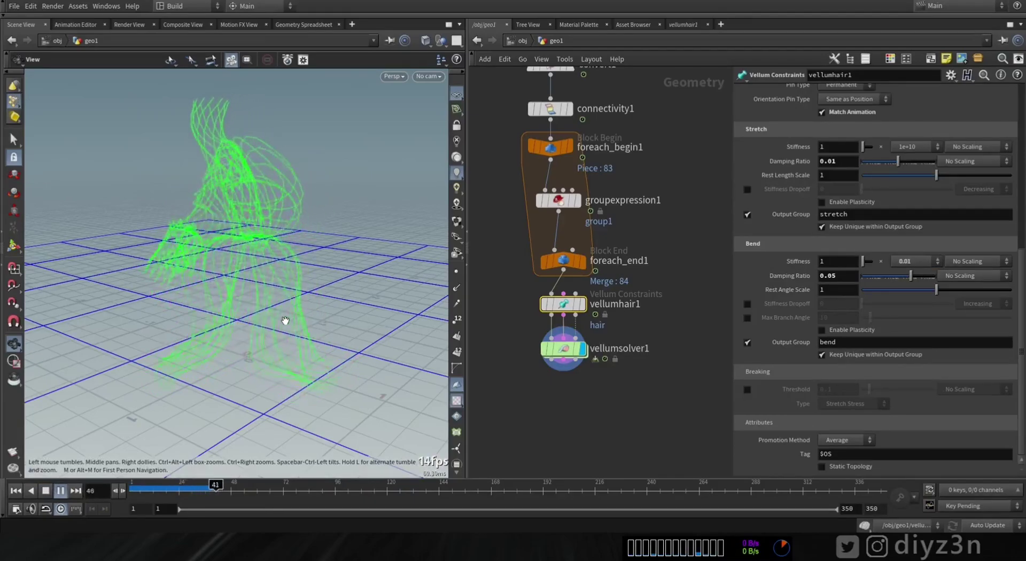
click(46, 493)
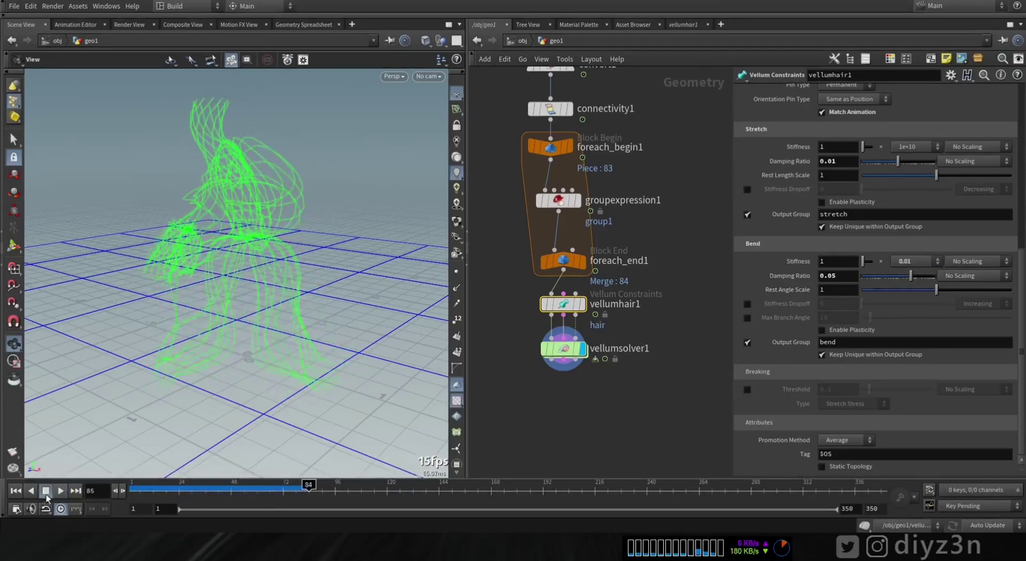
Step: Set vellumhair1's Bend Stiffness to 2, replay the simulation from the start, and rewind it
click(16, 491)
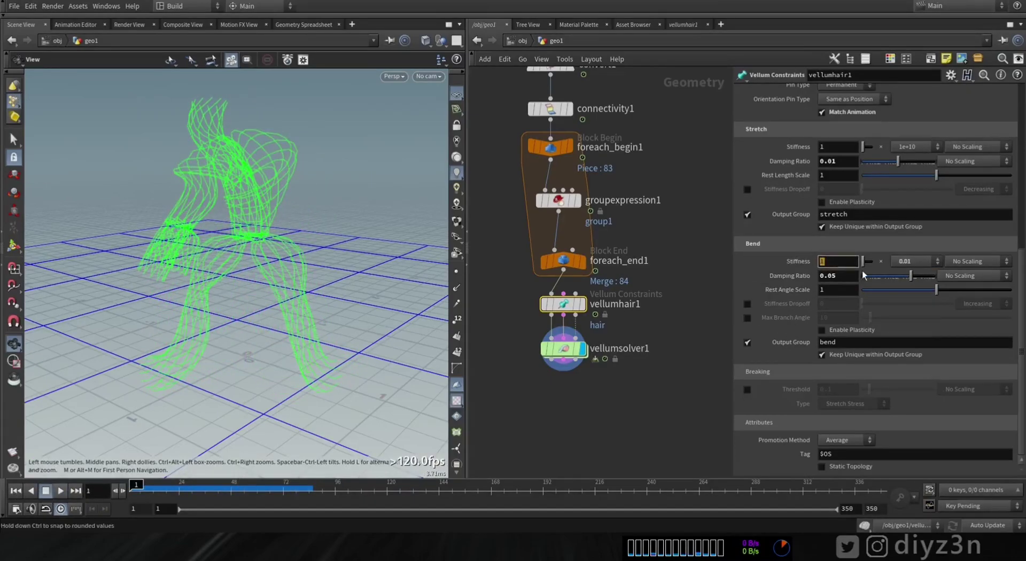
click(61, 492)
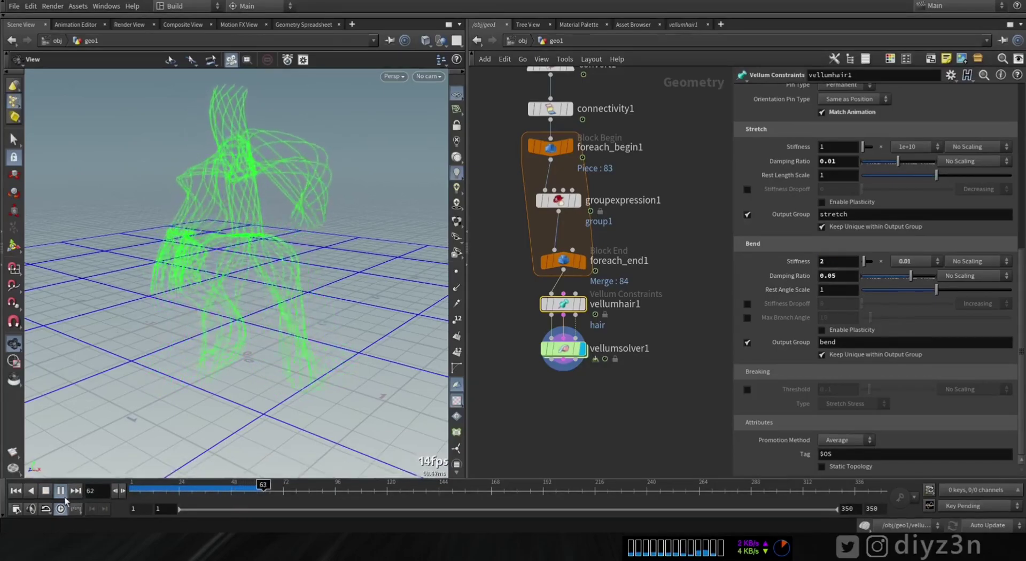
click(17, 491)
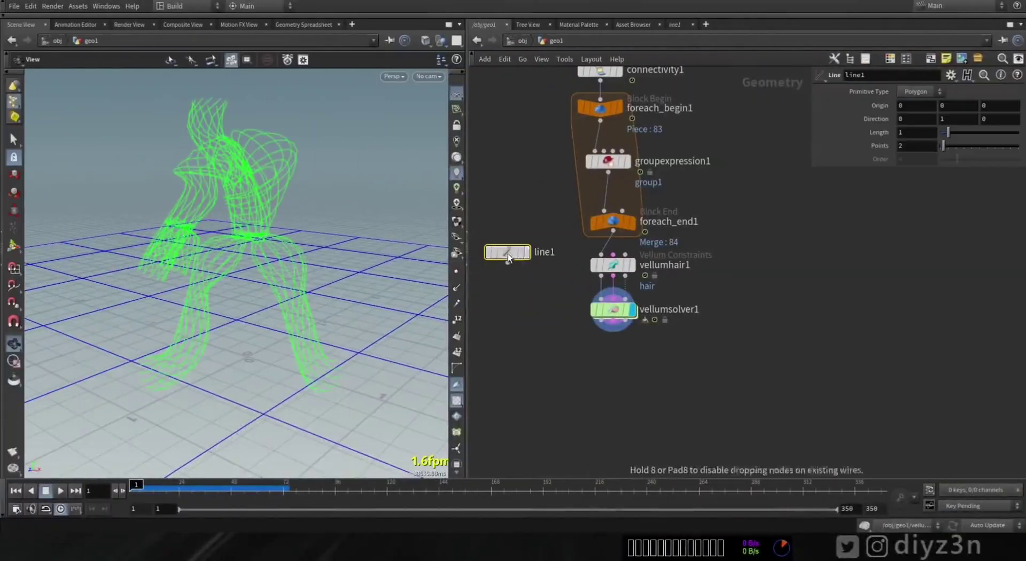
Step: Display line1 with Length 1.3 and 8 Points, and add a Sweep node fed by it
click(527, 252)
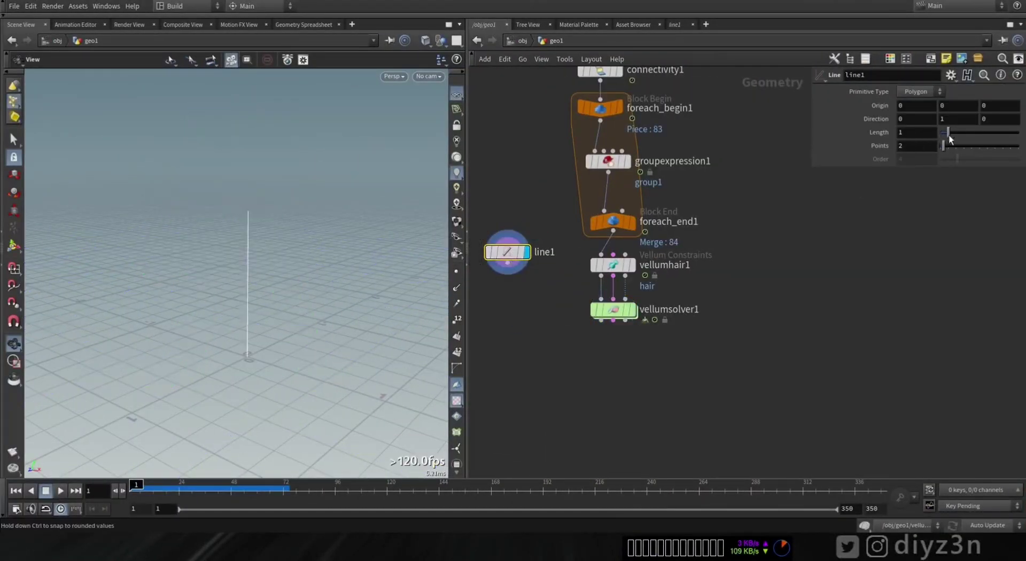
middle_drag(517, 319, 562, 264)
key(Tab)
text(sw)
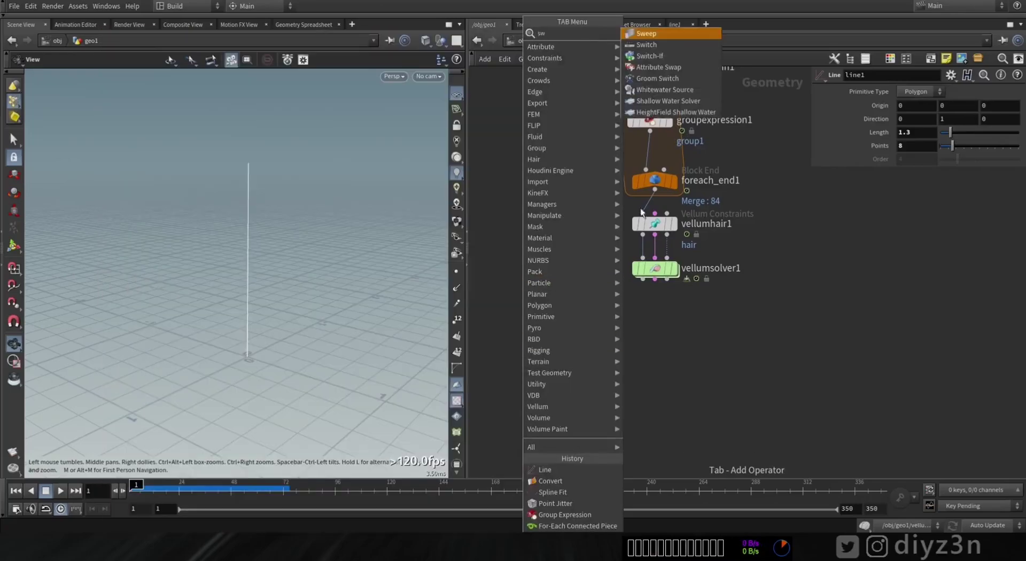
click(659, 34)
click(523, 354)
Step: Add a Circle node and wire it into sweep2 as the cross section
key(Tab)
text(ci)
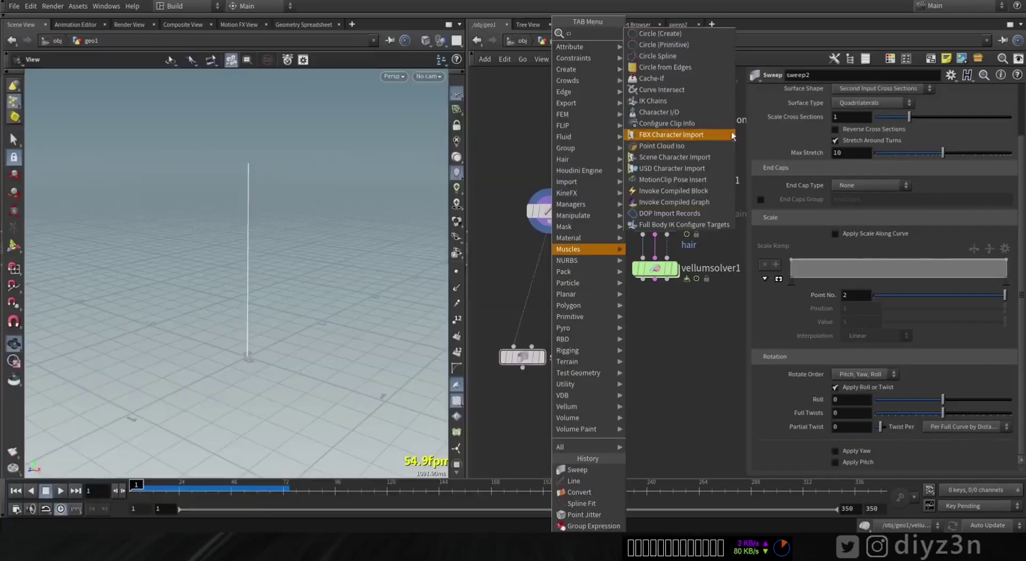
click(689, 36)
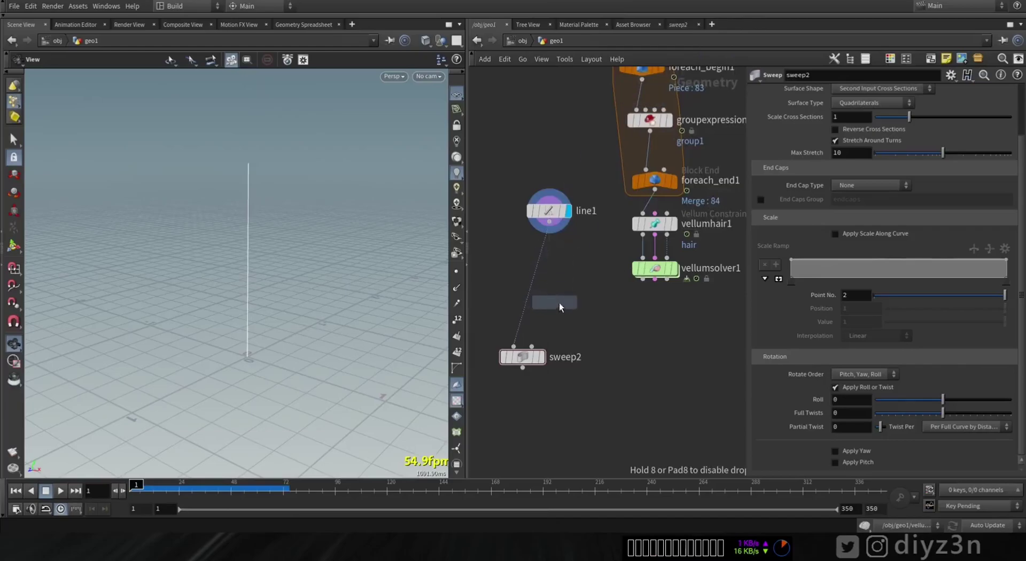
click(561, 301)
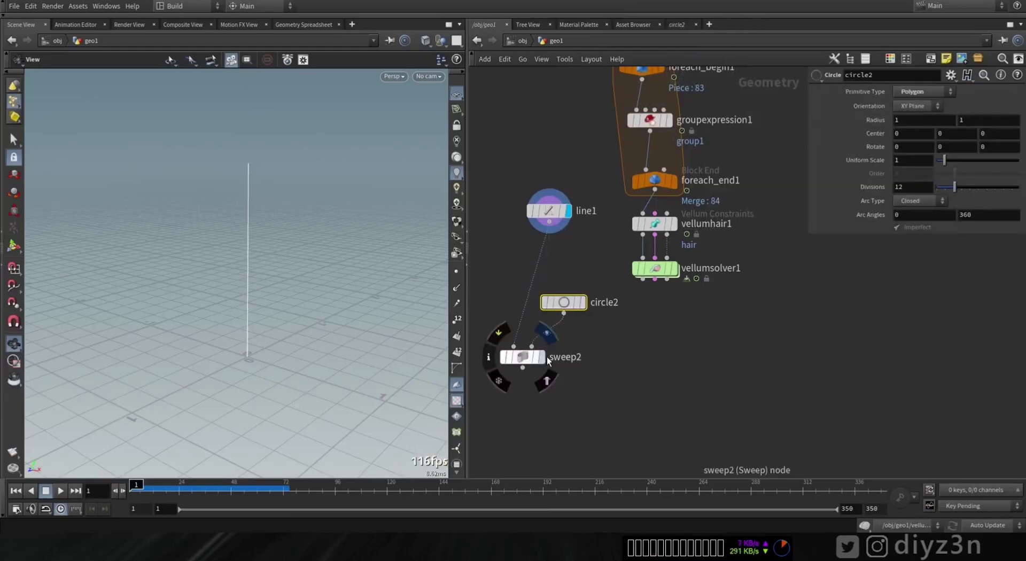
Step: Display sweep2 and set circle2's Uniform Scale to 0.2
click(542, 357)
drag(330, 214, 332, 230)
middle_click(917, 161)
middle_drag(917, 161, 894, 161)
drag(286, 207, 248, 190)
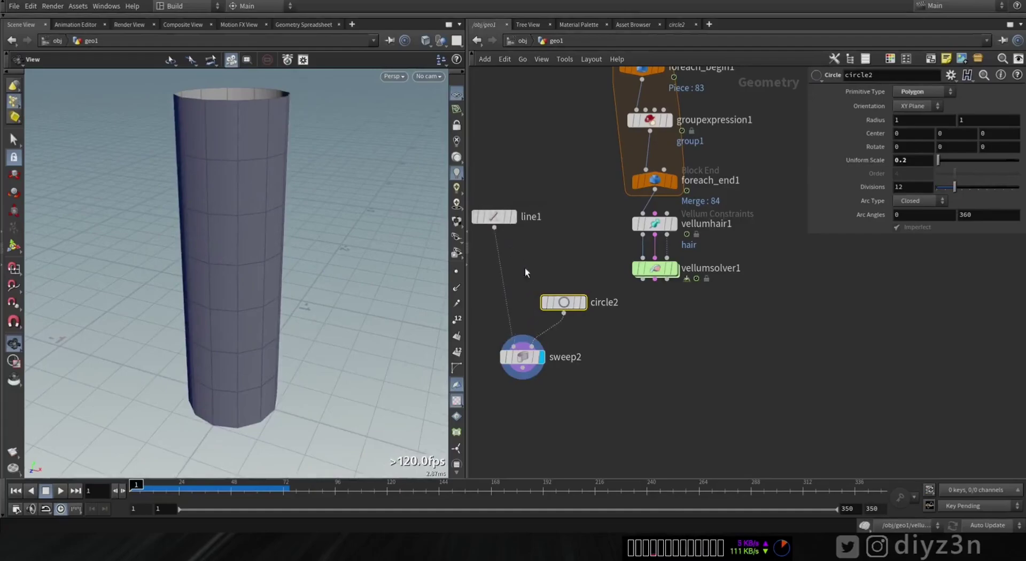
Step: Try an Incremental Yaw of -22 on sweep2 in place of roll or twist
click(524, 356)
click(867, 386)
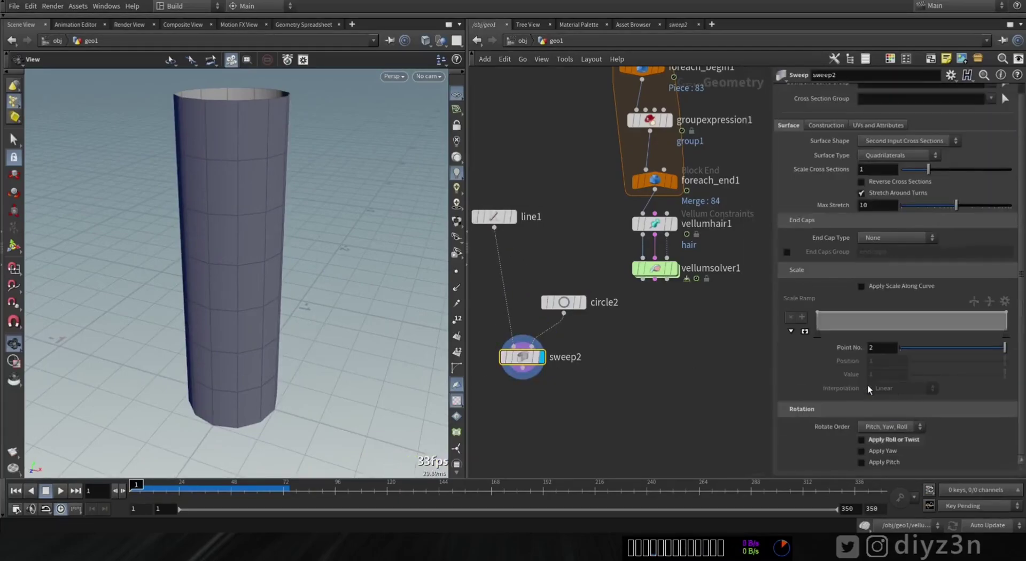
click(871, 443)
middle_drag(855, 438, 863, 412)
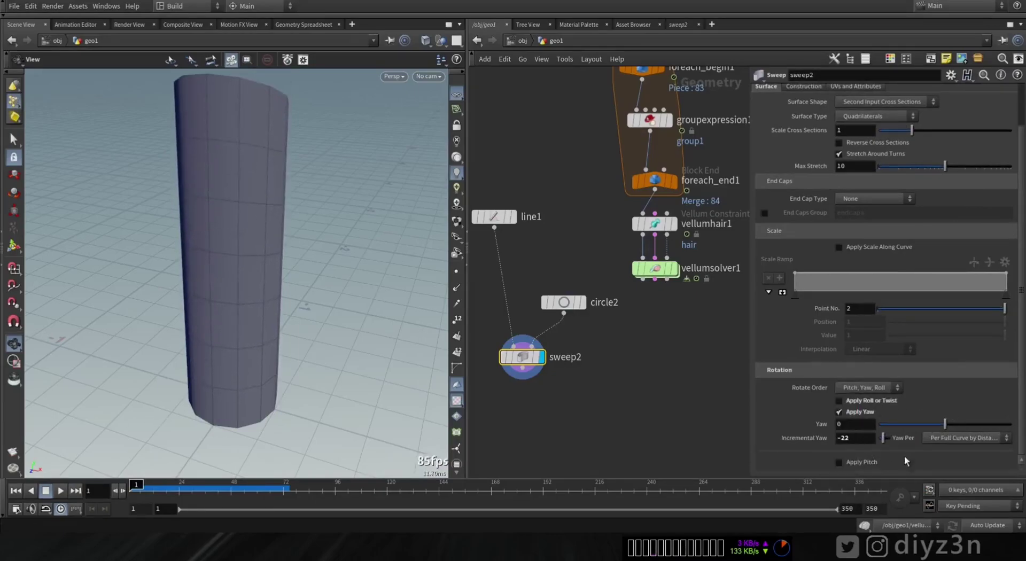
click(864, 411)
click(875, 441)
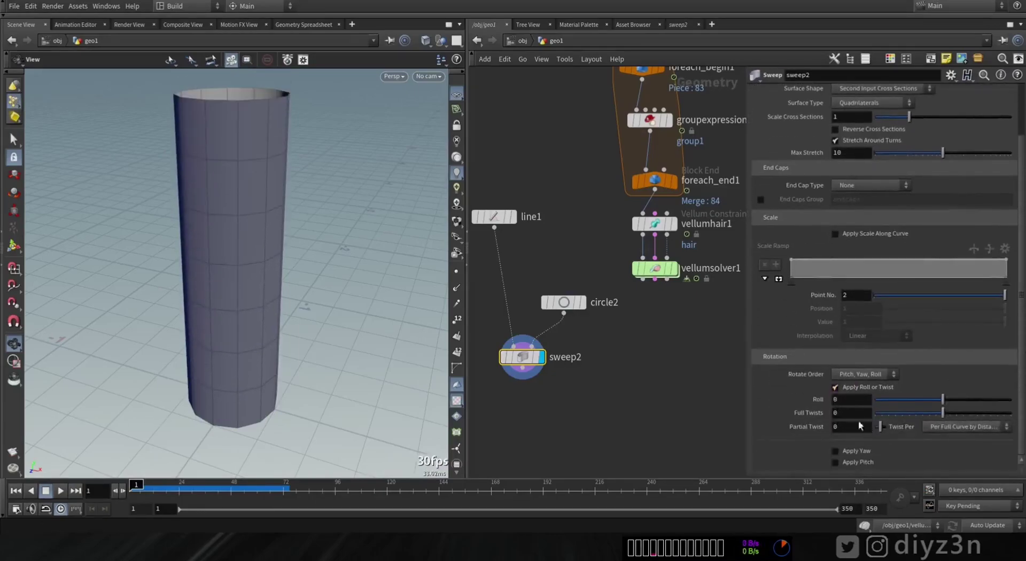
Step: Twist the swept tube by setting sweep2's Roll to 4 and Partial Twist to 219
middle_drag(848, 385, 850, 408)
key(Return)
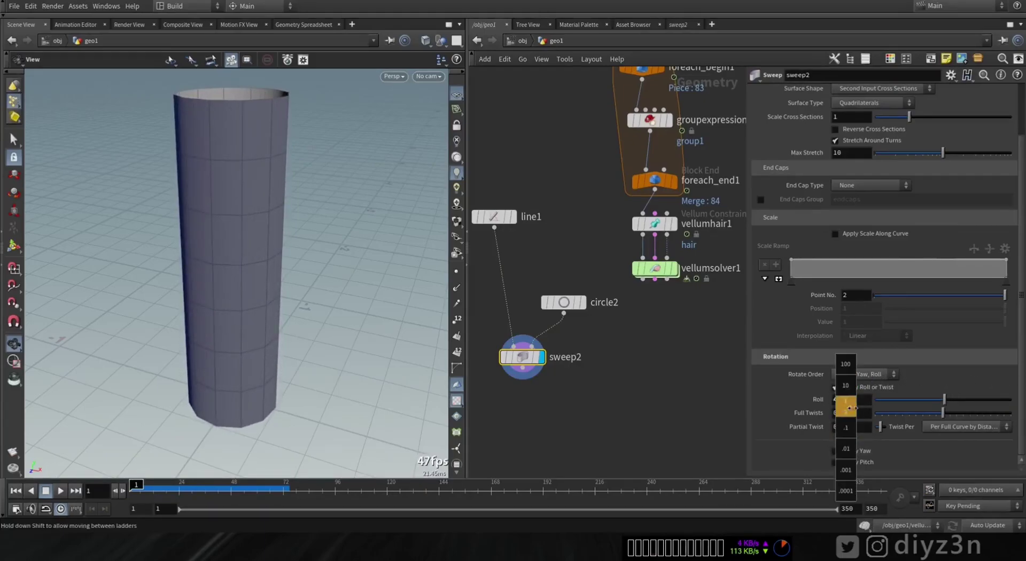
middle_drag(212, 416, 220, 406)
drag(246, 300, 226, 266)
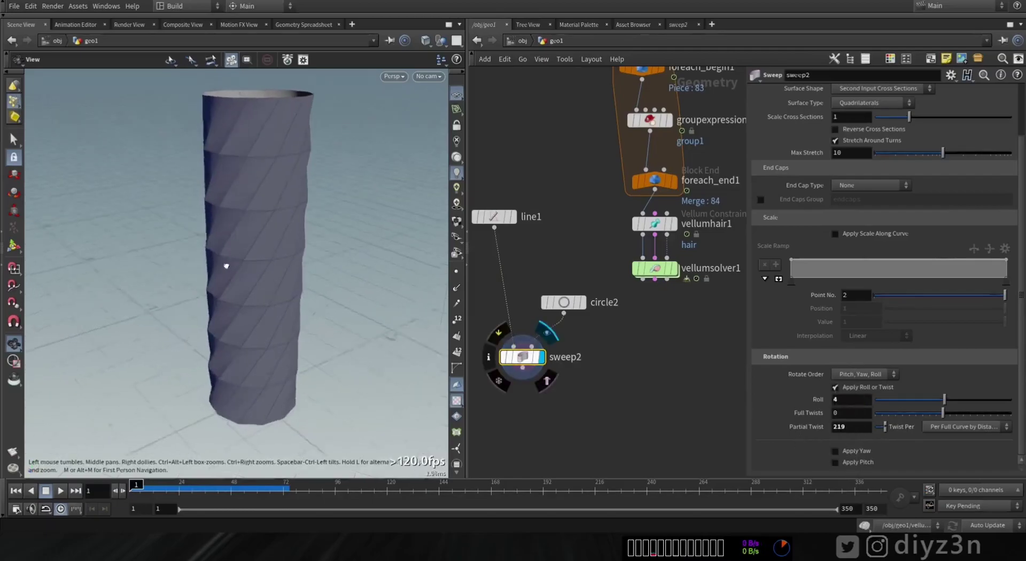
Step: Set sweep2's Surface Type to Columns, trying Rows first
click(523, 362)
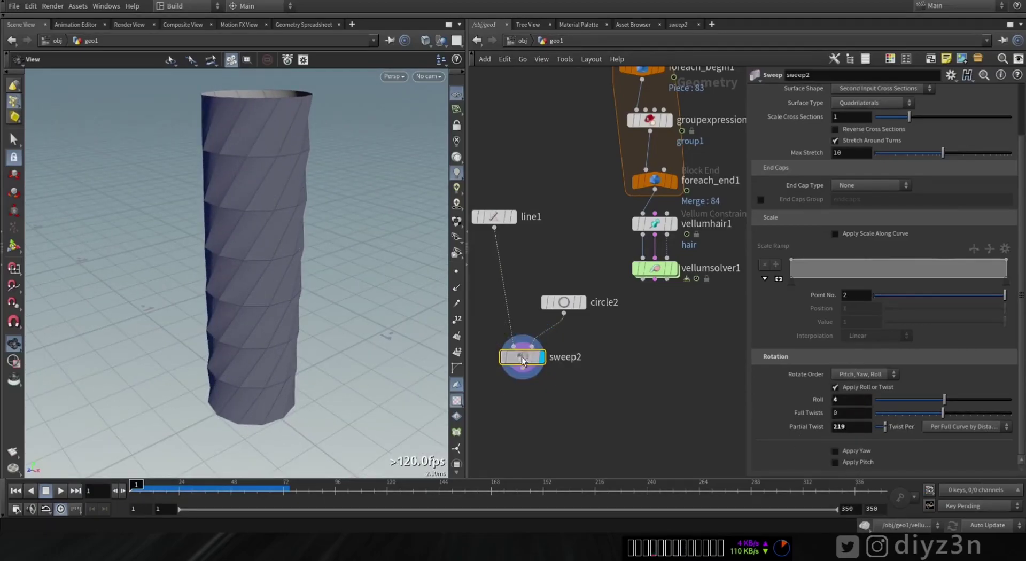
scroll(931, 152, up, 3)
click(870, 167)
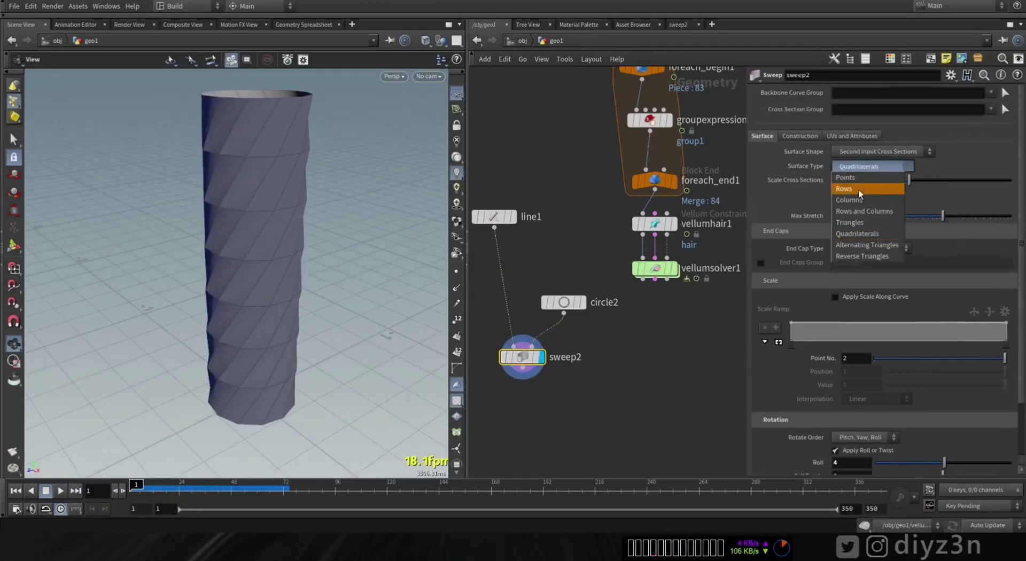
click(859, 188)
click(873, 167)
click(850, 200)
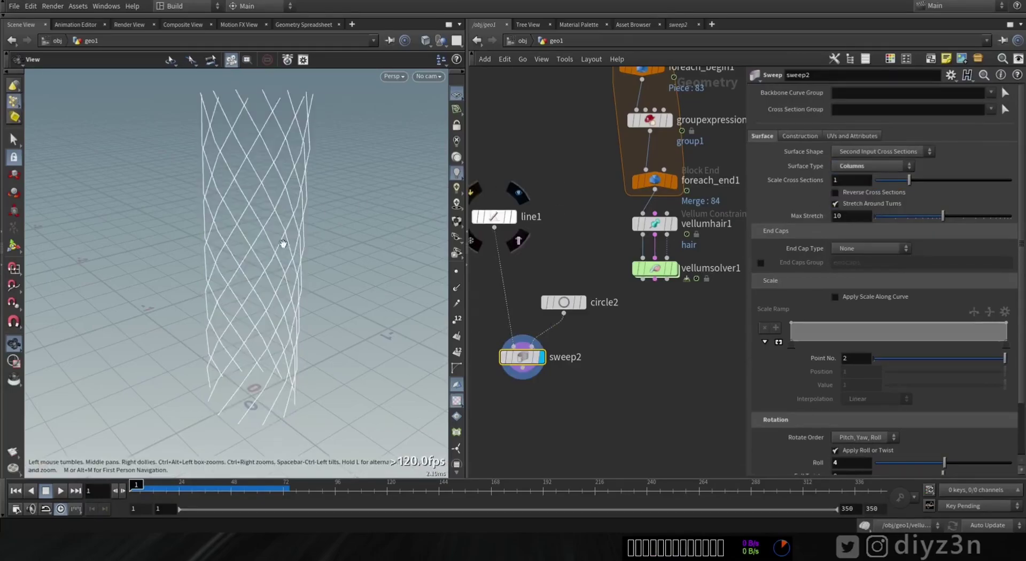
drag(283, 243, 364, 235)
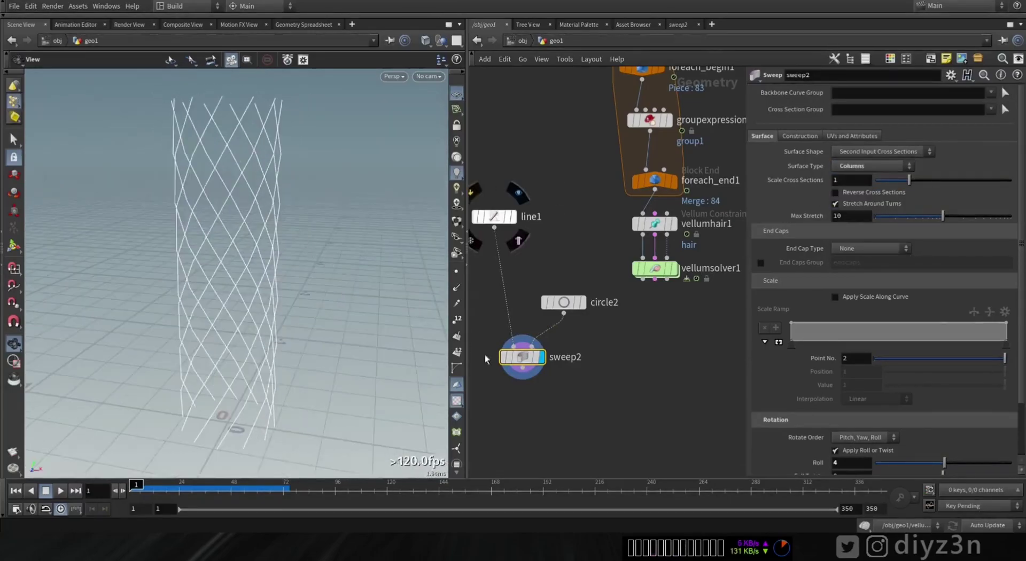
Step: Align sweep2 beneath line1 and append a PolyWire node to it
middle_drag(485, 359, 524, 333)
drag(567, 338, 546, 331)
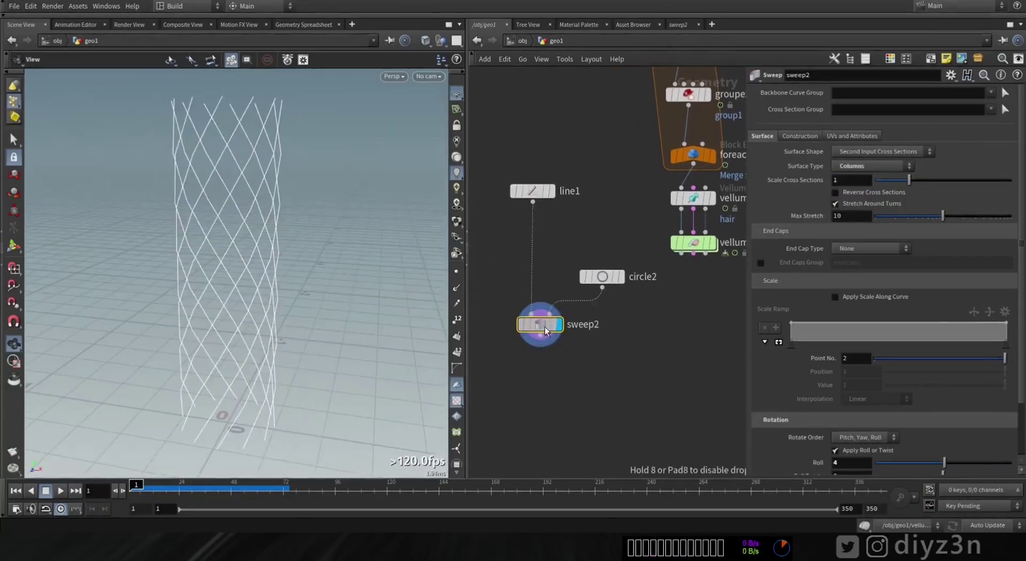
click(534, 397)
text(wi)
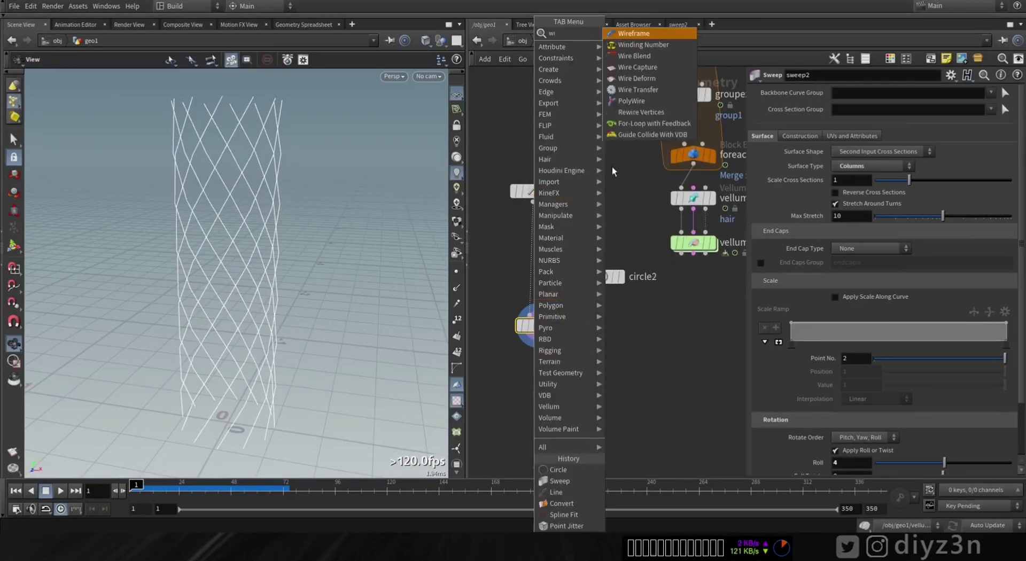
click(636, 102)
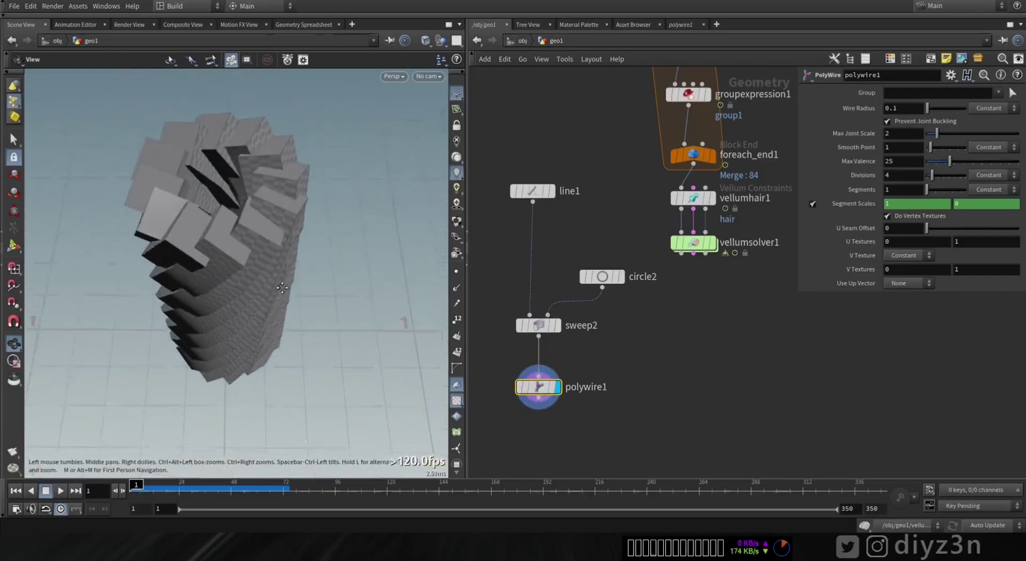
Step: Set polywire1's Max Joint Scale to 3.63, Divisions to 8 and Wire Radius to 0.04
drag(945, 132, 954, 133)
drag(936, 175, 955, 175)
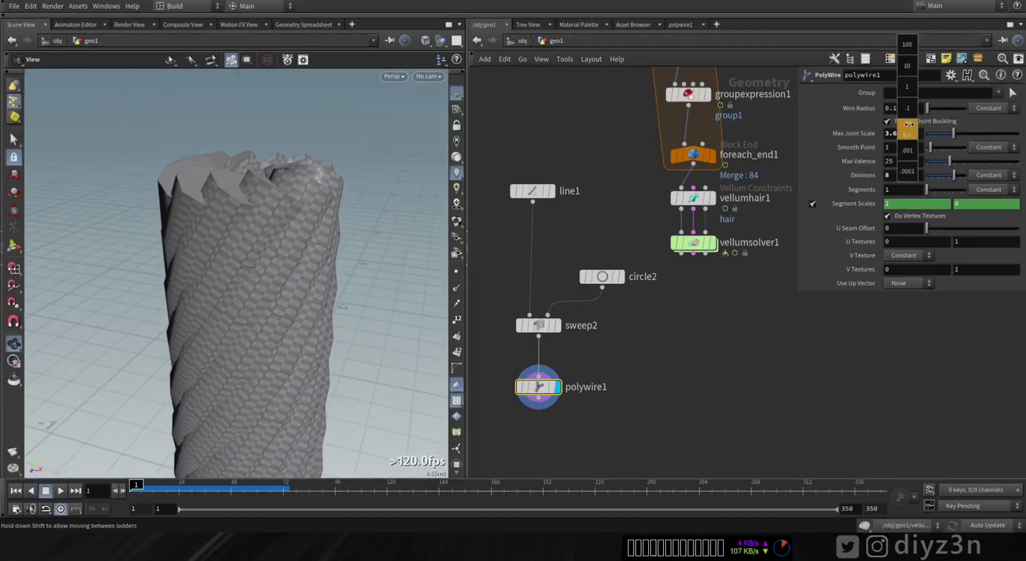
mouse_move(908, 124)
middle_down()
mouse_move(872, 124)
mouse_move(903, 124)
middle_up()
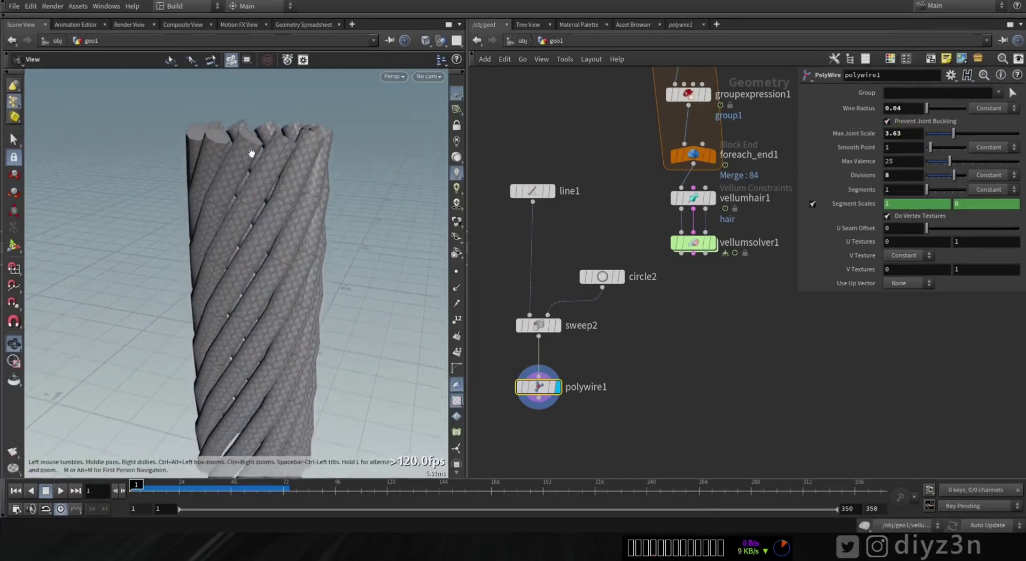
drag(251, 153, 309, 200)
Step: Tighten the twisted strands by setting circle2's Uniform Scale to 0.06
click(547, 321)
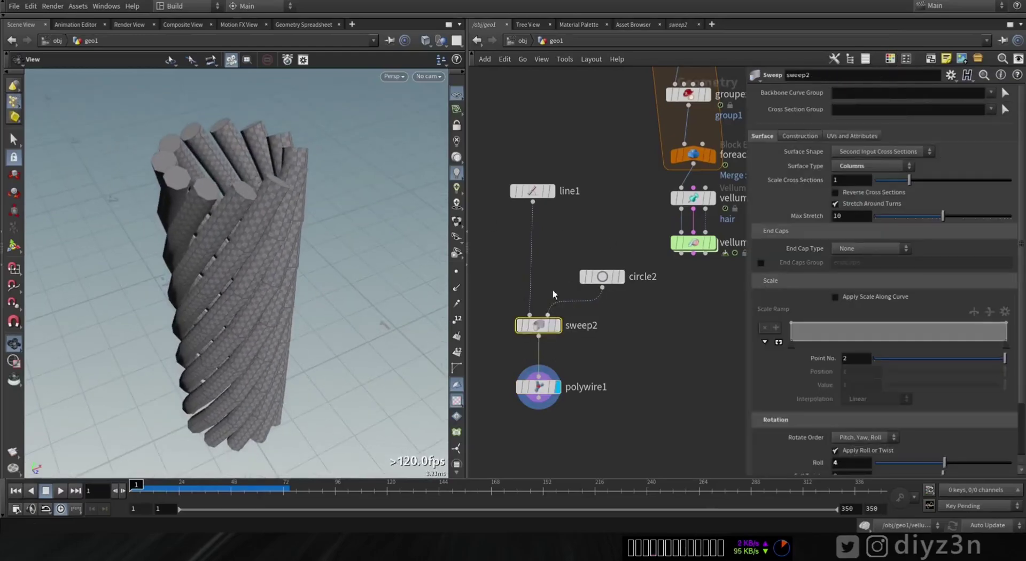
click(534, 191)
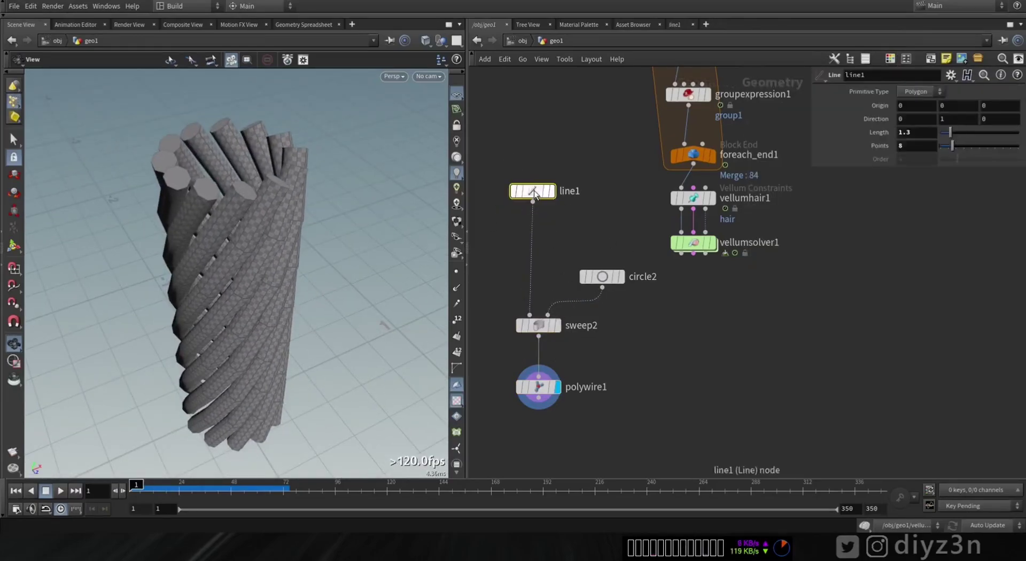
click(601, 276)
middle_drag(912, 162, 879, 180)
Step: Thin the strands by setting polywire1's Wire Radius to 0.02
click(545, 370)
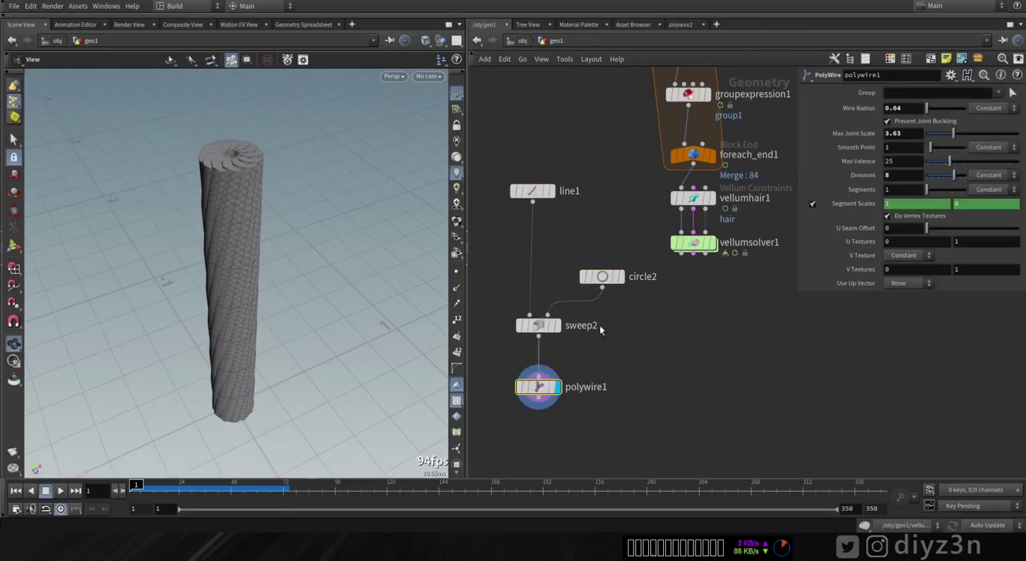
middle_drag(891, 125, 906, 126)
drag(171, 192, 86, 214)
Step: Delete line1 and move circle2, sweep2 and polywire1 beneath vellumsolver1
middle_drag(628, 360, 655, 367)
click(560, 199)
key(Delete)
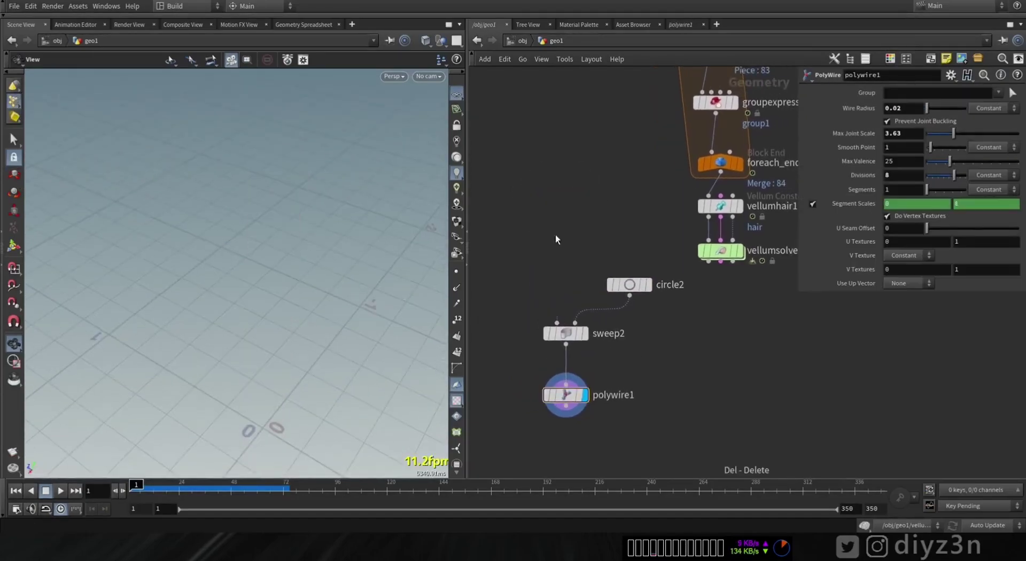
drag(606, 395, 615, 398)
drag(631, 285, 803, 292)
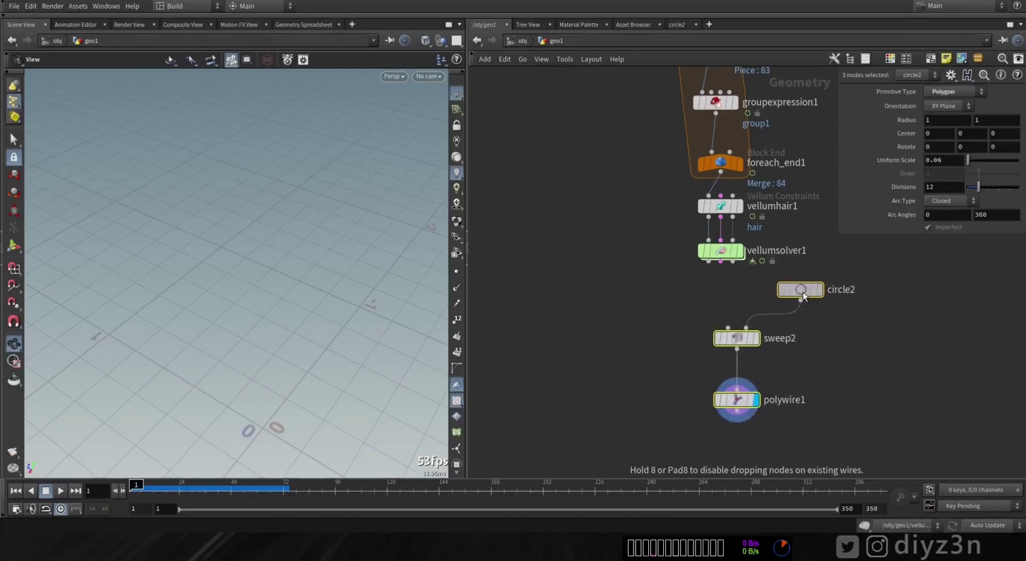
Step: Connect vellumsolver1's output to sweep2's backbone input and set polywire1's Wire Radius to 0.03
middle_drag(680, 302, 613, 292)
click(613, 291)
drag(661, 317, 653, 251)
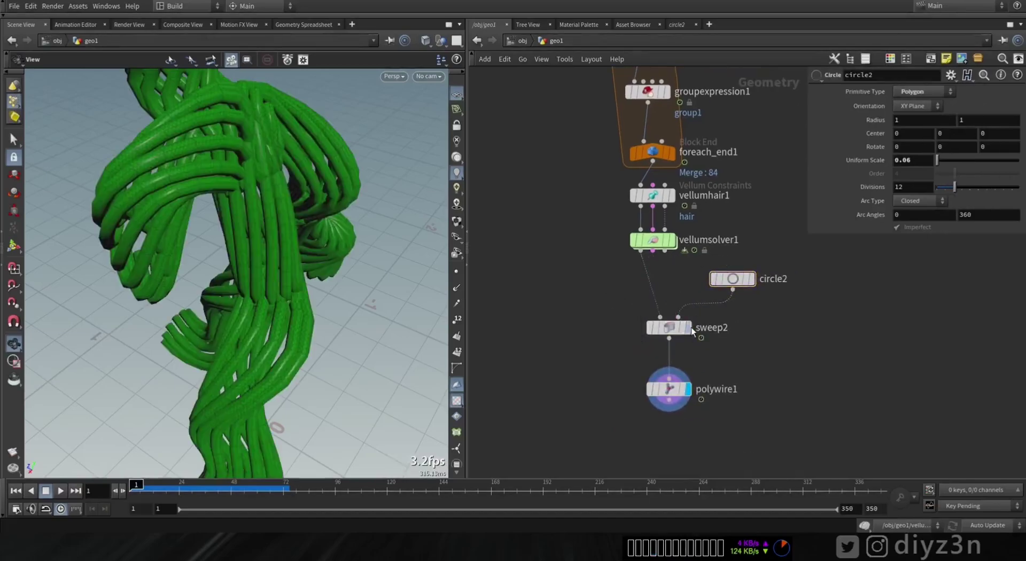
click(687, 389)
middle_drag(745, 134, 709, 244)
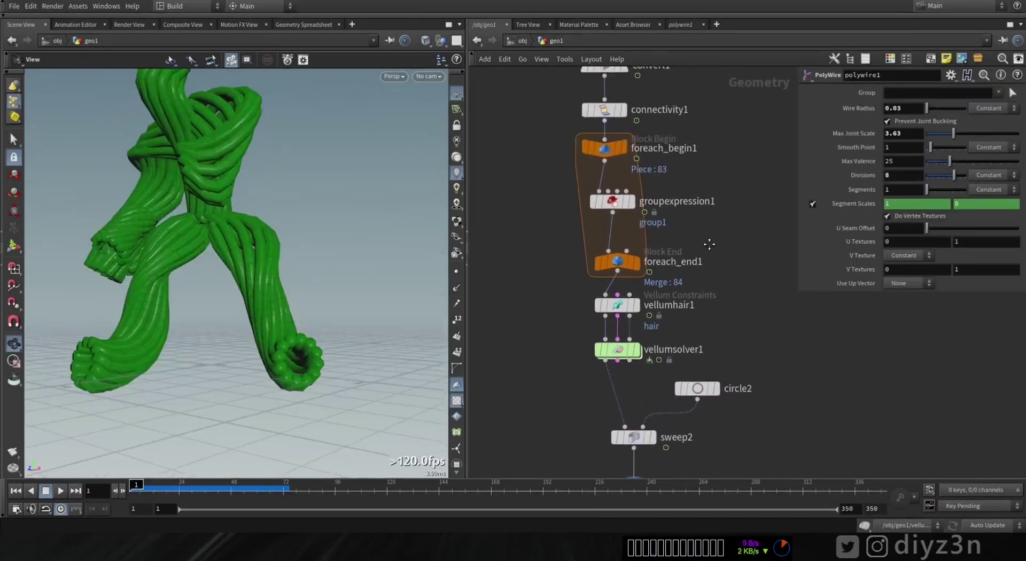
Step: Set circle1's Uniform Scale to 8 to narrow the limbs
middle_drag(635, 155, 636, 219)
click(606, 86)
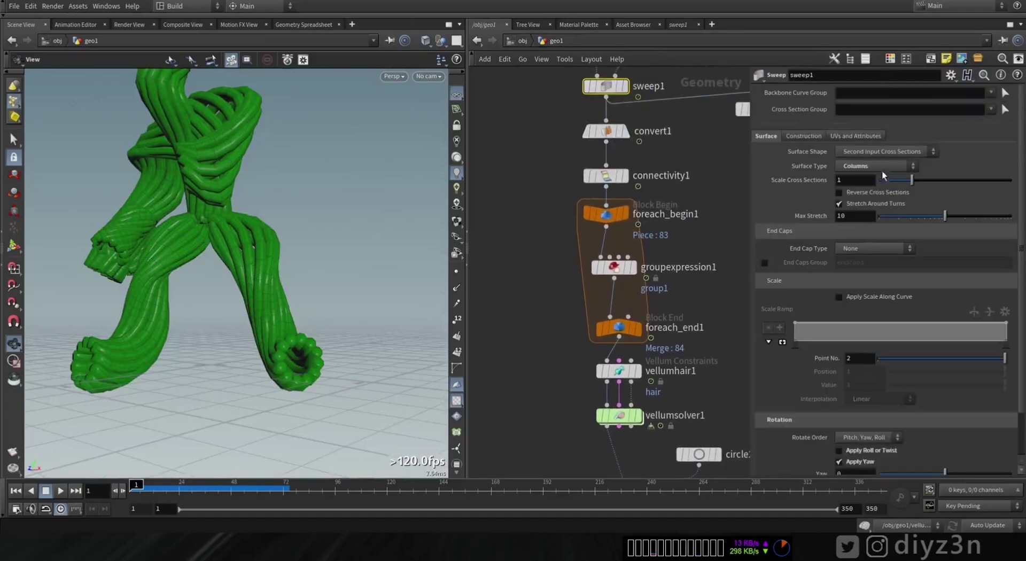
middle_drag(675, 116, 618, 216)
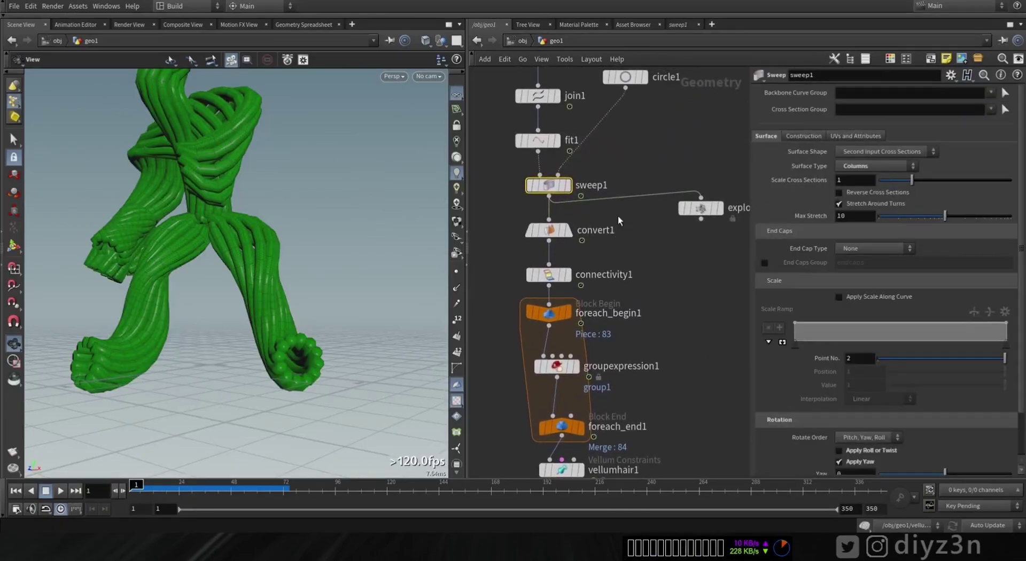
click(629, 78)
text(8)
key(Return)
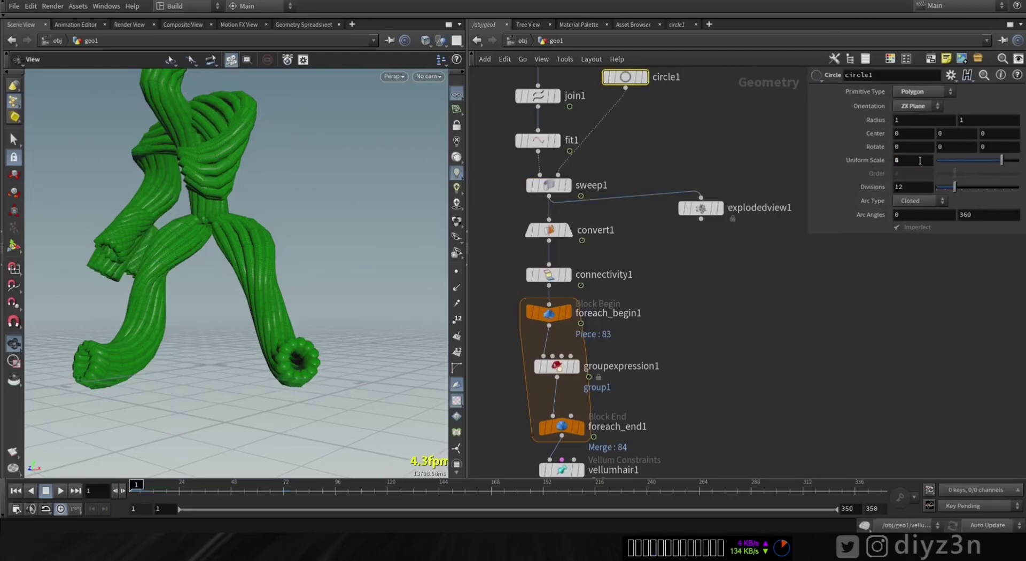
Step: Reduce the number of swept strands by setting circle1's Divisions to 7
drag(396, 199, 257, 225)
middle_drag(662, 374, 650, 147)
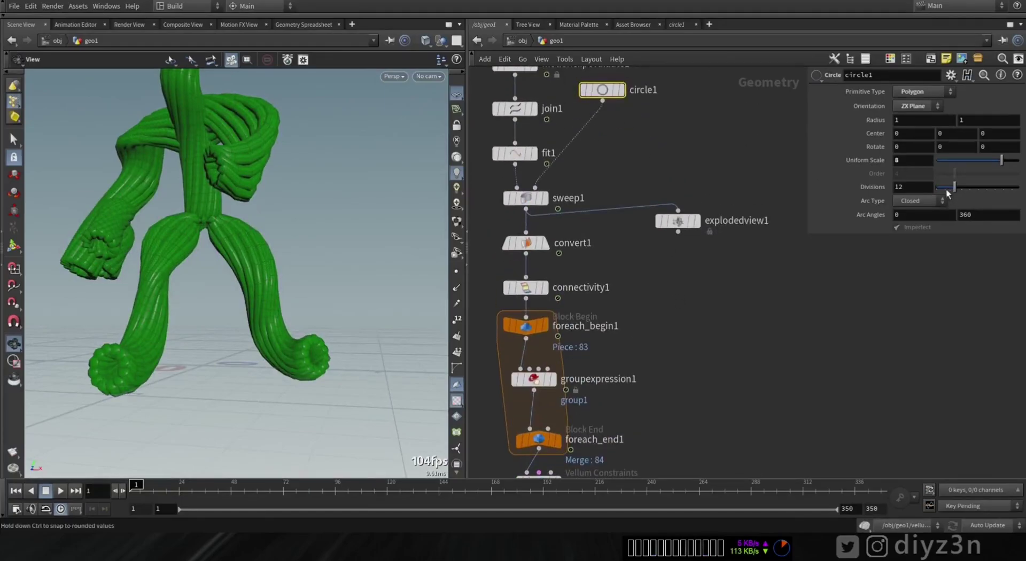
drag(954, 194, 956, 195)
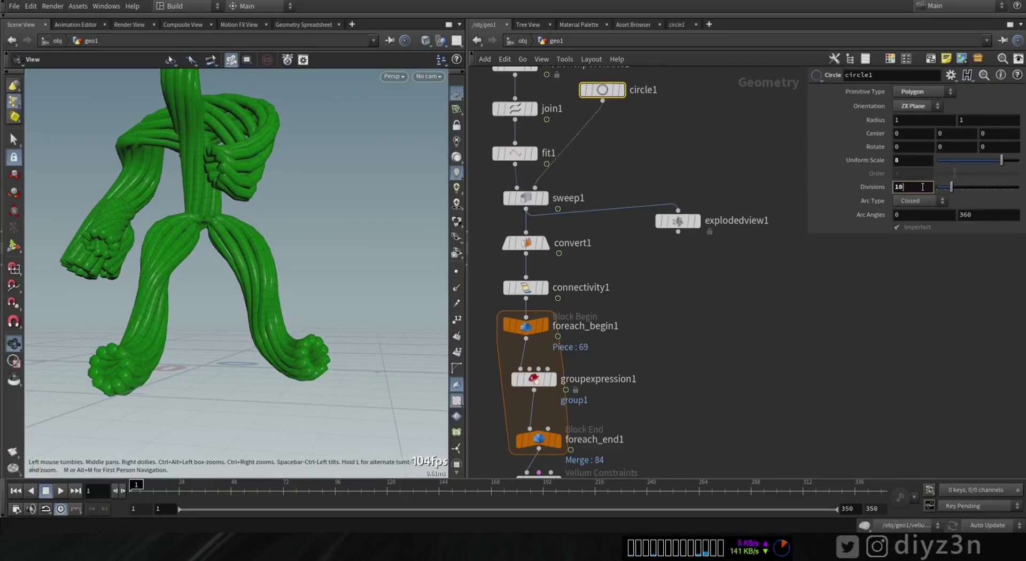
text(7)
key(Return)
drag(111, 194, 199, 229)
scroll(273, 276, up, 3)
scroll(273, 276, up, 2)
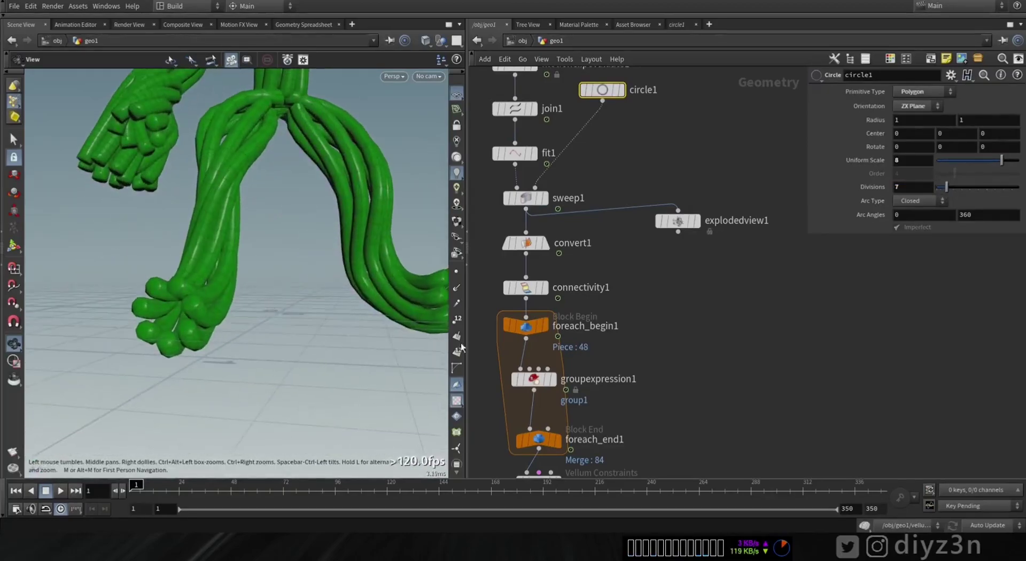
Step: Try feeding polywire1 directly from vellumsolver1's output, bypassing sweep2
scroll(634, 341, down, 5)
scroll(596, 275, up, 3)
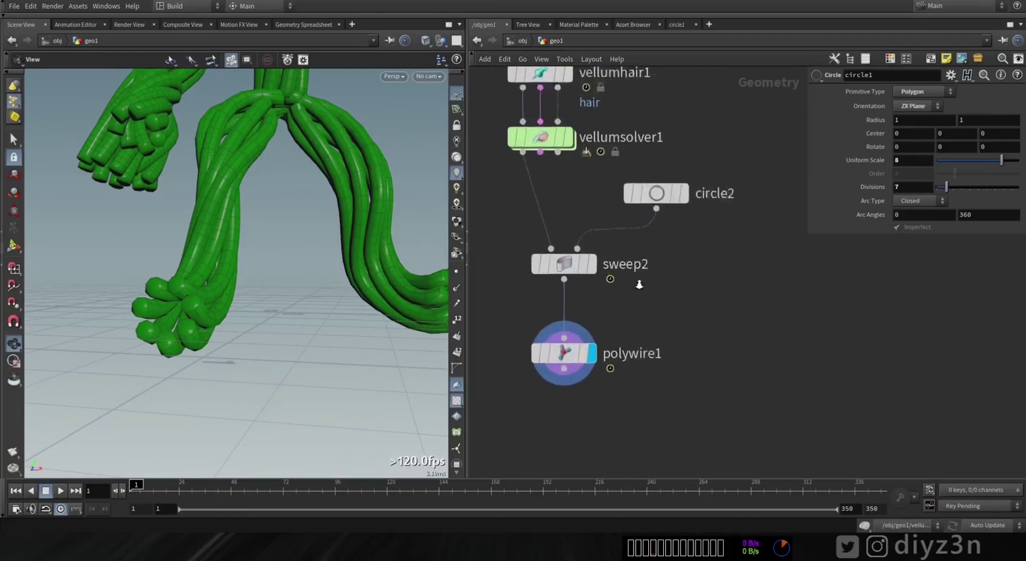
click(589, 263)
click(588, 362)
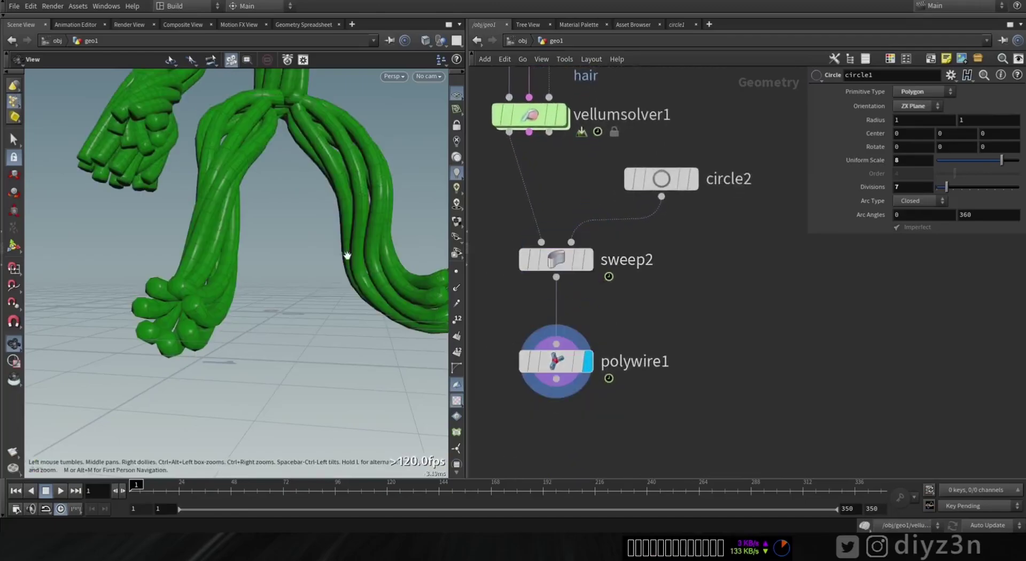
scroll(259, 276, up, 3)
drag(259, 276, 362, 319)
middle_drag(634, 386, 642, 307)
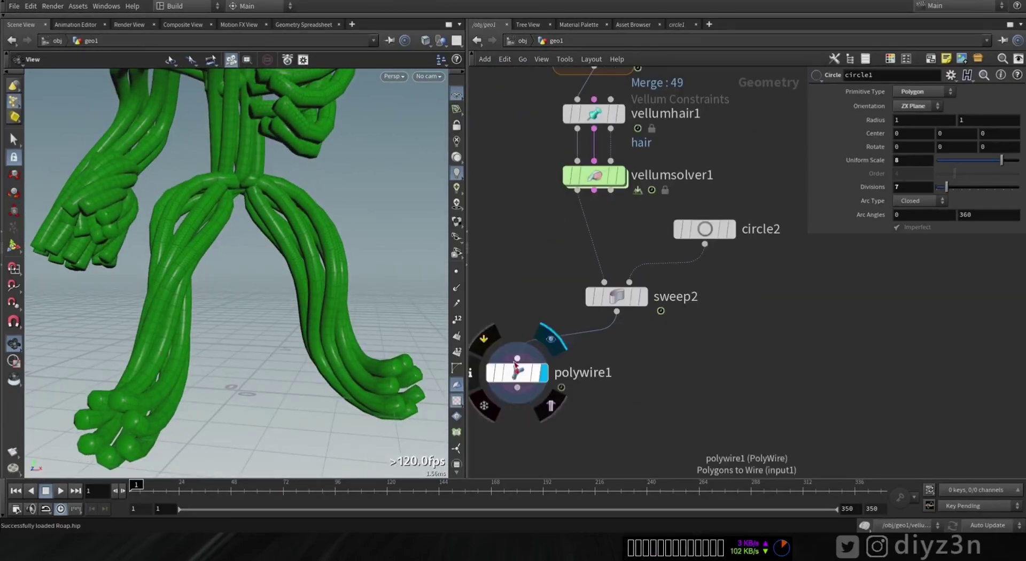
drag(517, 359, 577, 190)
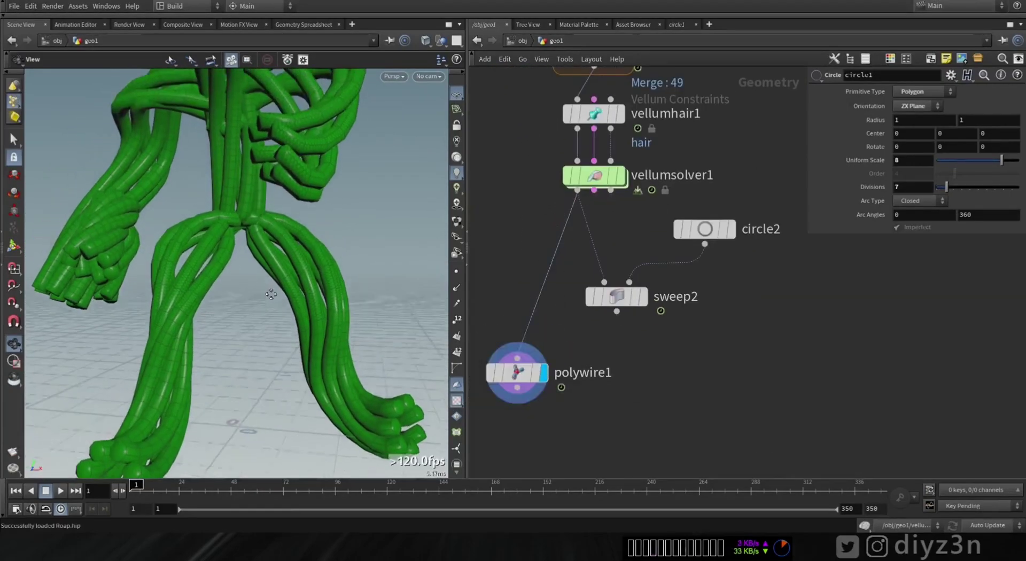
Step: Display sweep2 and widen its strand bundles by setting circle2's Uniform Scale to 2.26
click(644, 297)
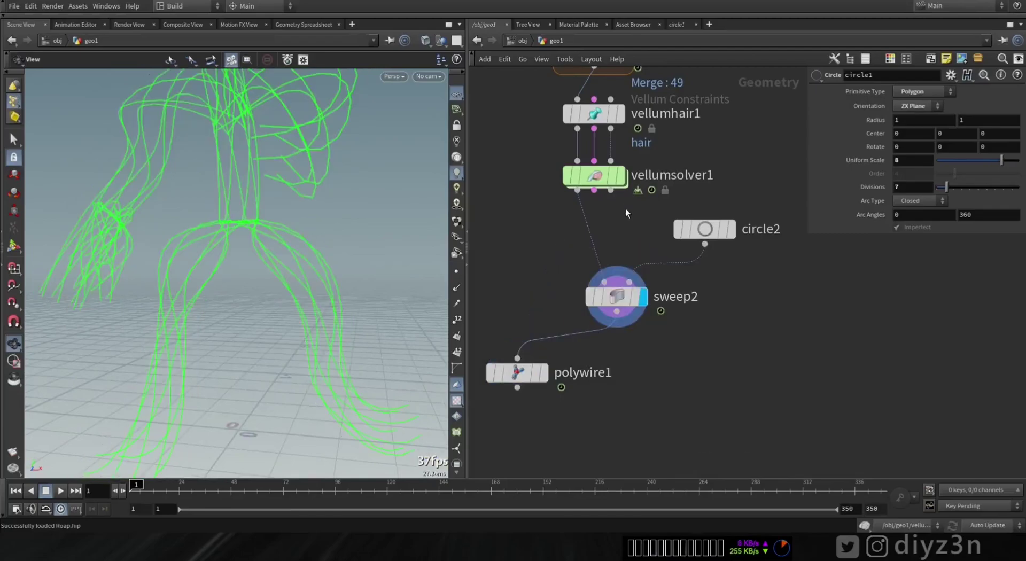
click(620, 297)
click(704, 229)
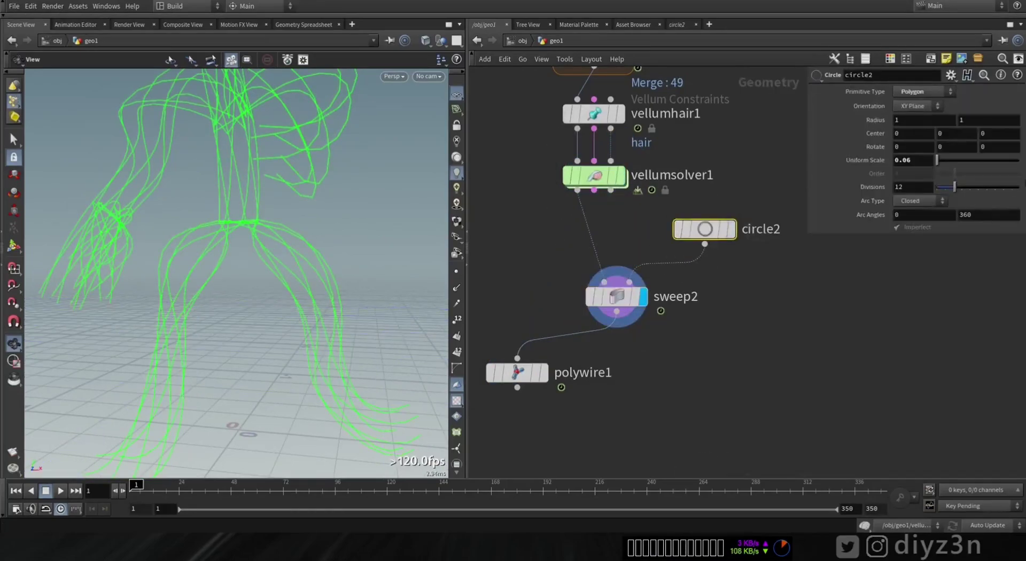
middle_drag(920, 160, 1021, 148)
drag(235, 177, 237, 236)
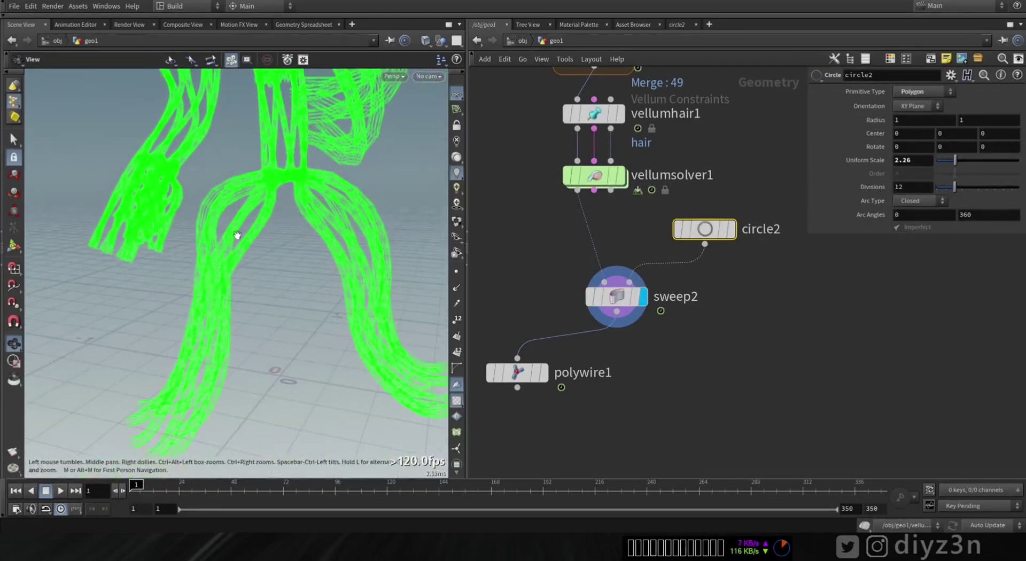
Step: Display polywire1 and reduce its Wire Radius to make the individual strands thinner
click(546, 373)
click(516, 372)
drag(214, 321, 343, 360)
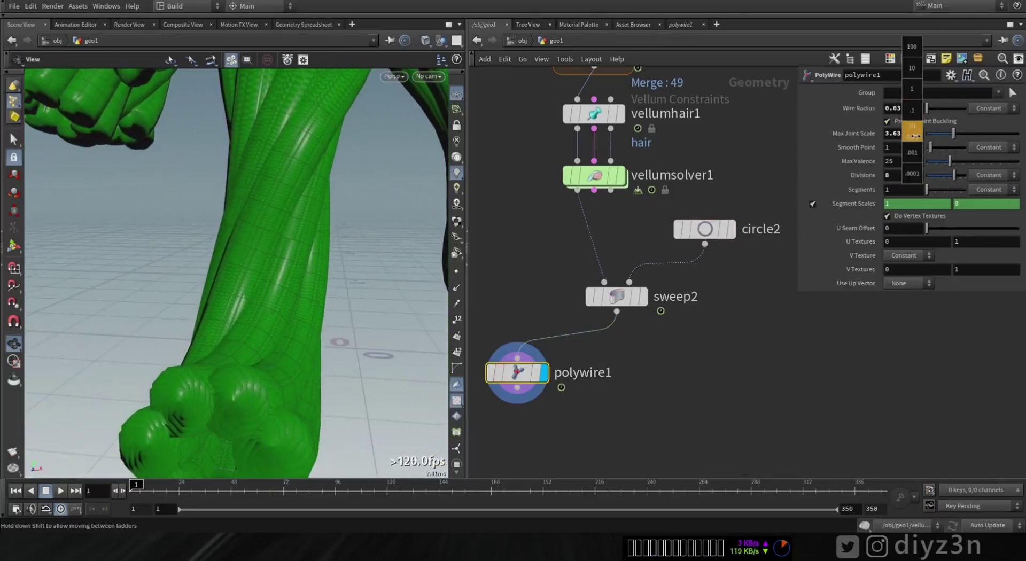
middle_drag(904, 136, 823, 174)
Step: Reduce the strands in each rope by setting circle2's Divisions to 5
click(721, 238)
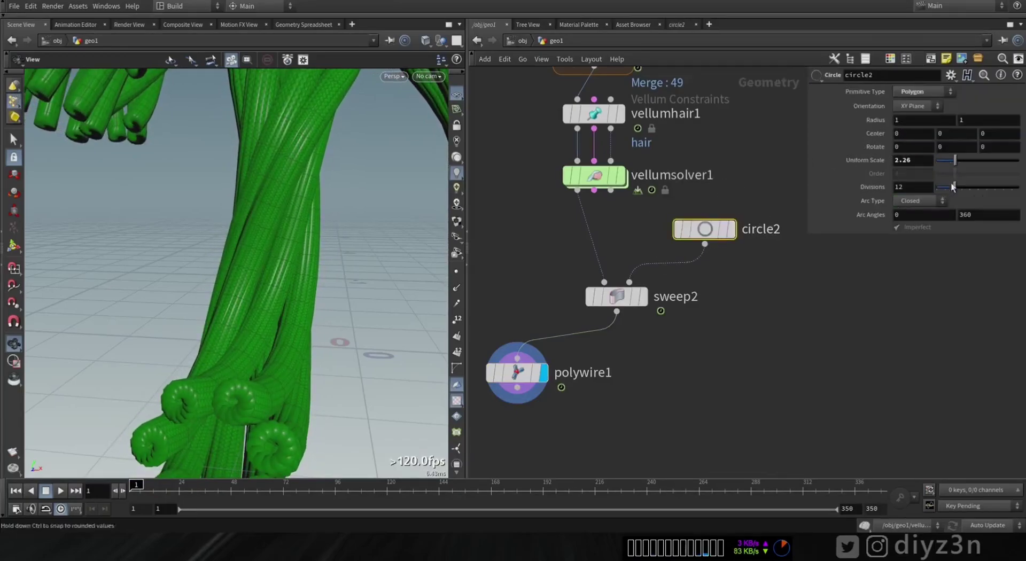
drag(955, 190, 943, 194)
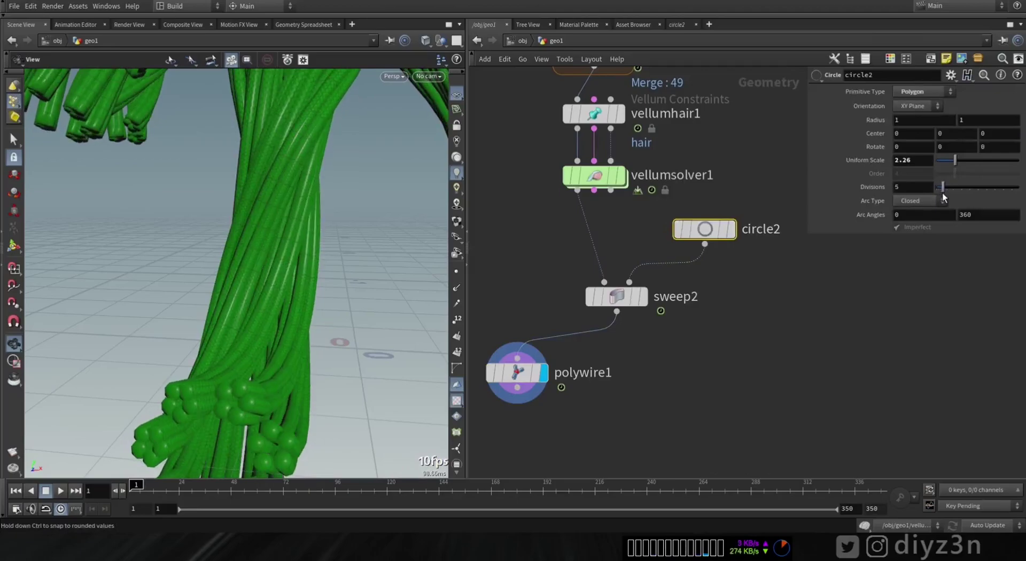
drag(321, 230, 334, 363)
Step: Try sweep2's Full Twists at 3 and 0, then settle on 2 to twist the ropes
click(623, 304)
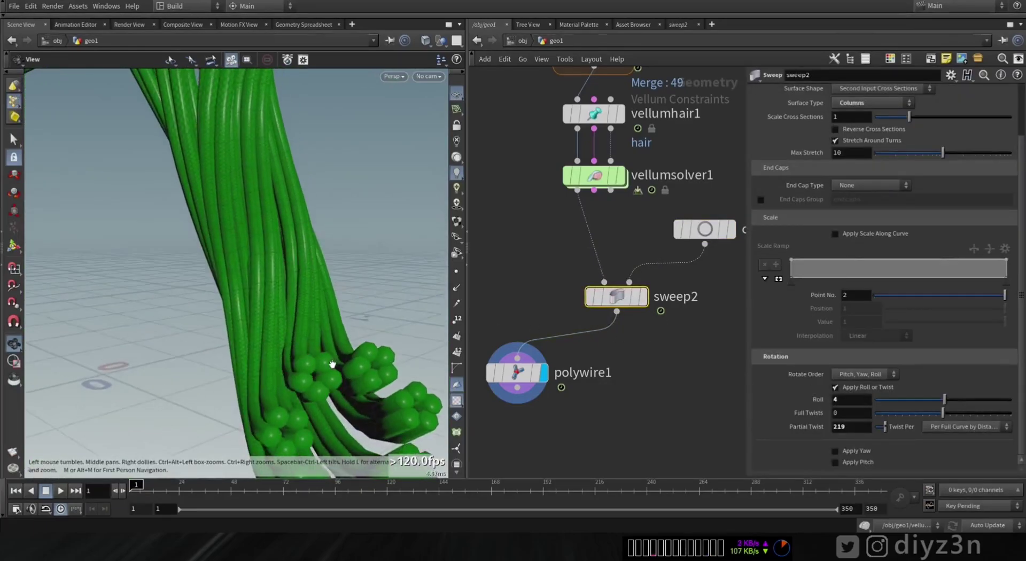
scroll(858, 394, up, 2)
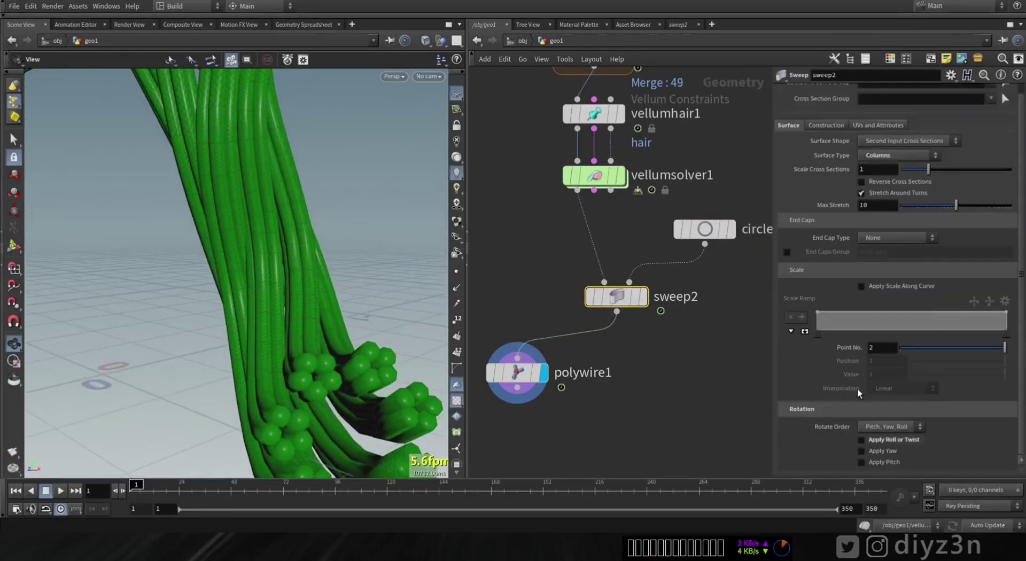
scroll(997, 386, down, 2)
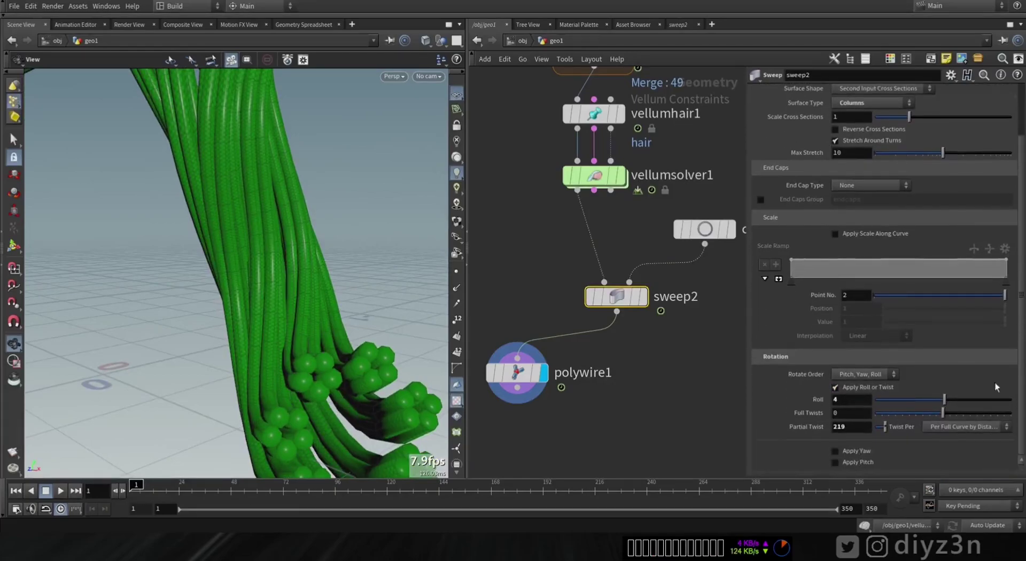
drag(944, 411, 961, 410)
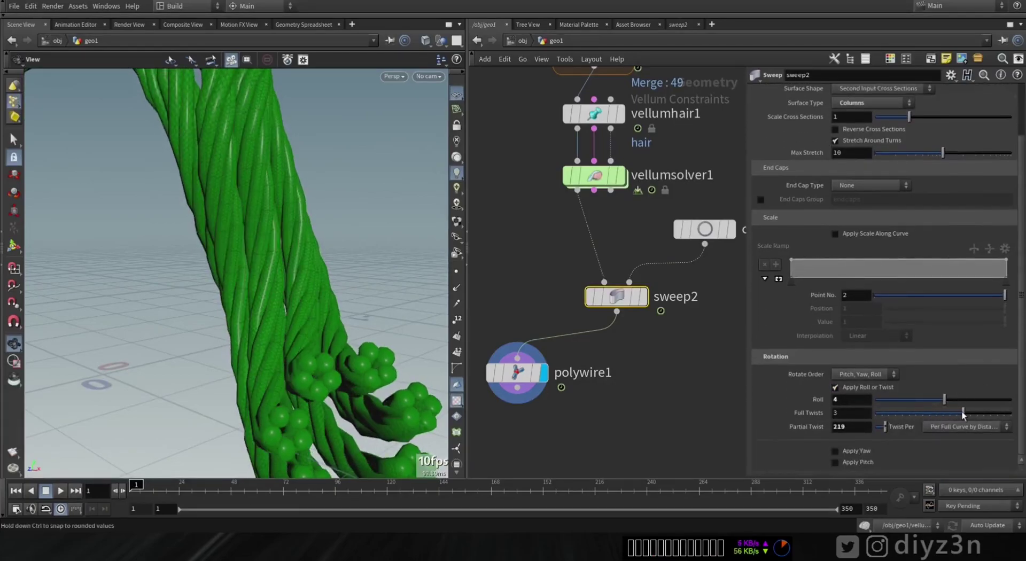
scroll(167, 206, down, 5)
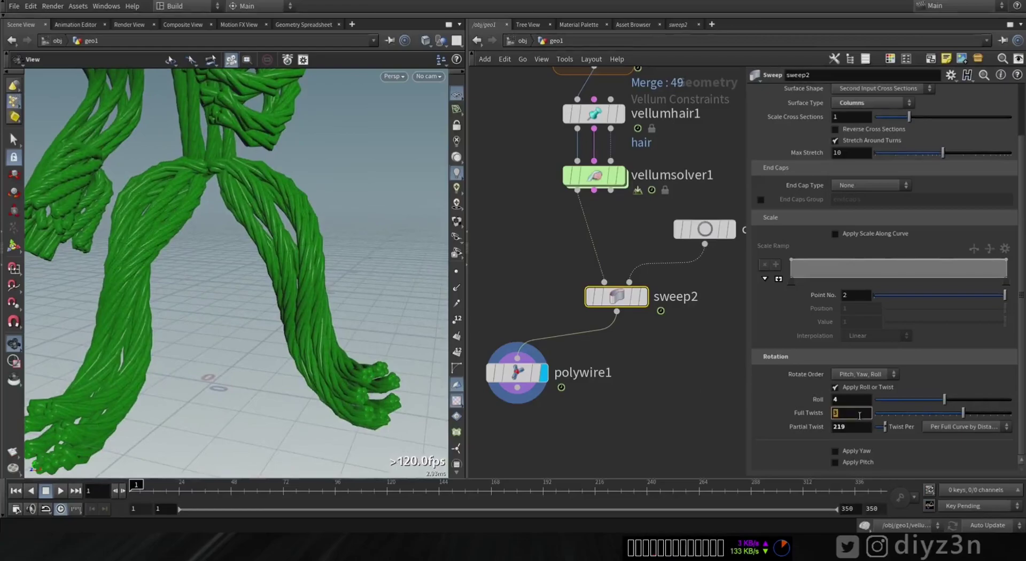
text(0)
key(Return)
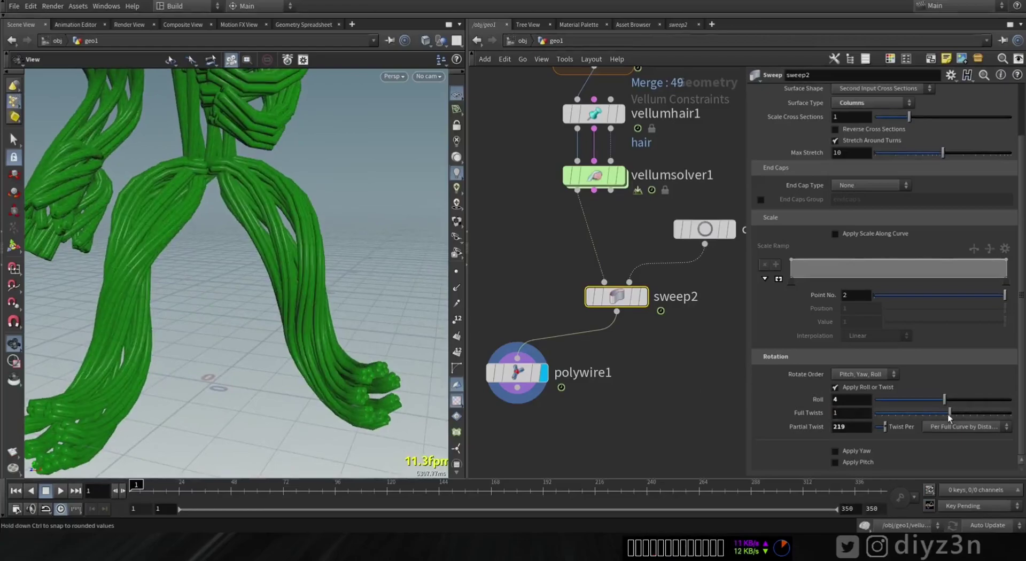
drag(950, 416, 959, 417)
drag(299, 281, 248, 278)
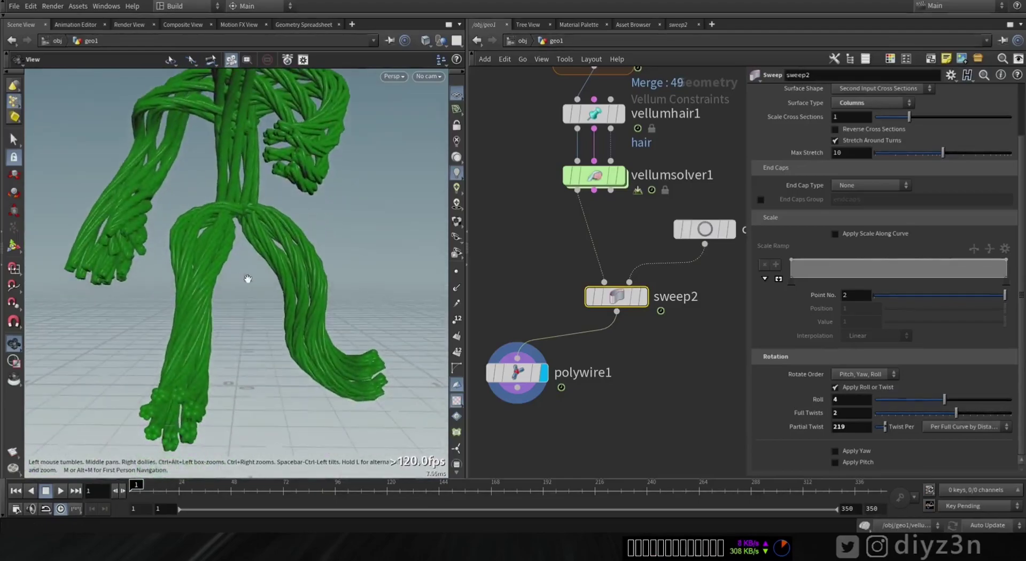
Step: Make each rope denser by setting circle2's Divisions to 7
click(708, 230)
drag(947, 190, 946, 189)
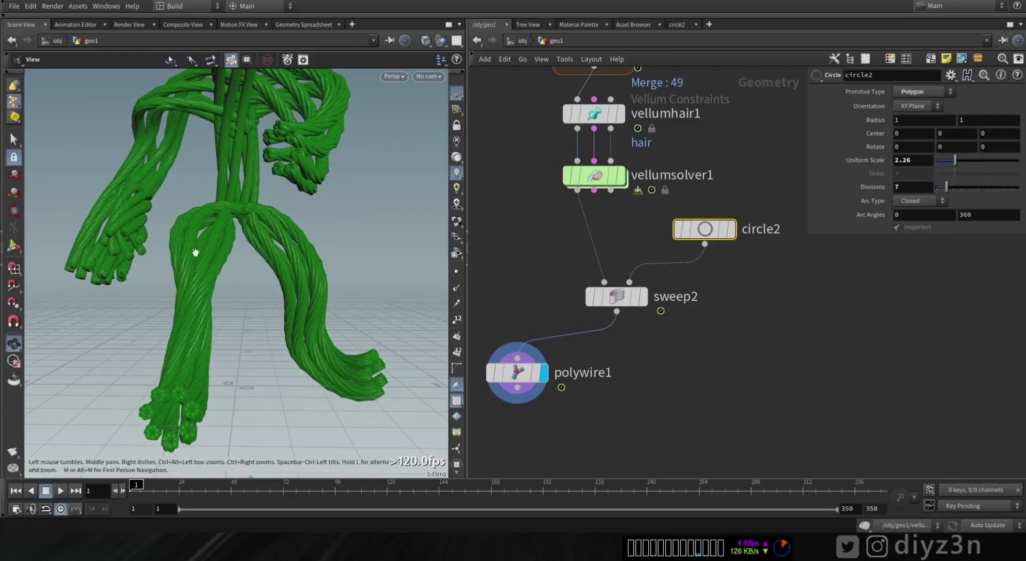
drag(229, 217, 211, 271)
Step: Frame the full rope figure and render a flipbook of its animation from the current viewport
right_click(183, 183)
key(Escape)
drag(183, 214, 178, 283)
key(Up)
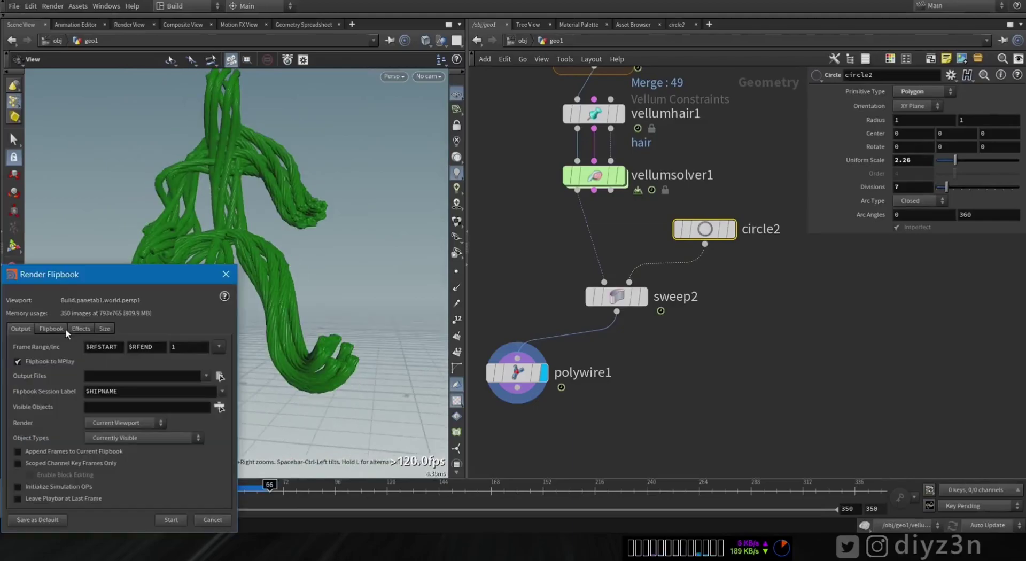
click(103, 329)
click(169, 518)
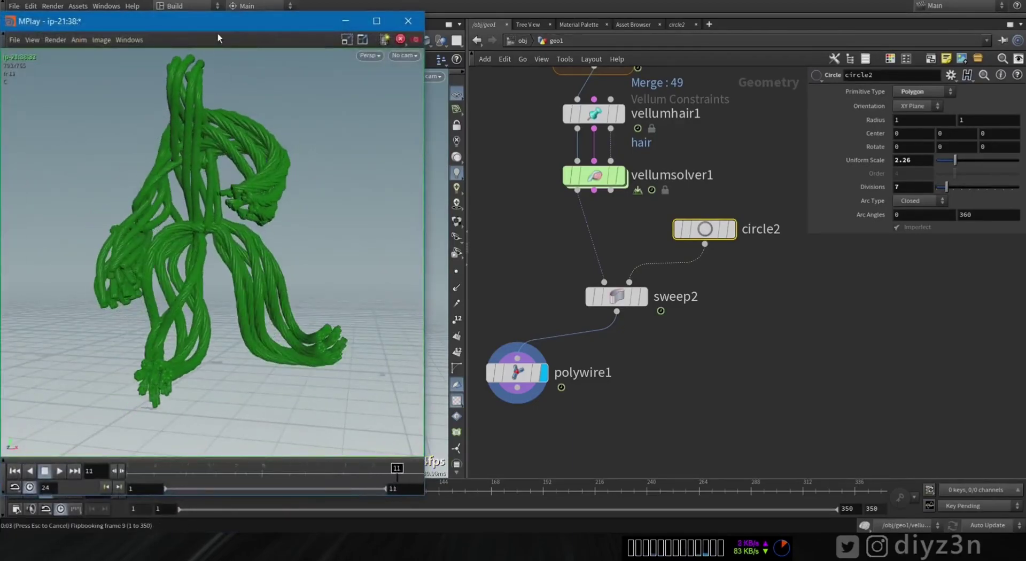
drag(223, 26, 240, 19)
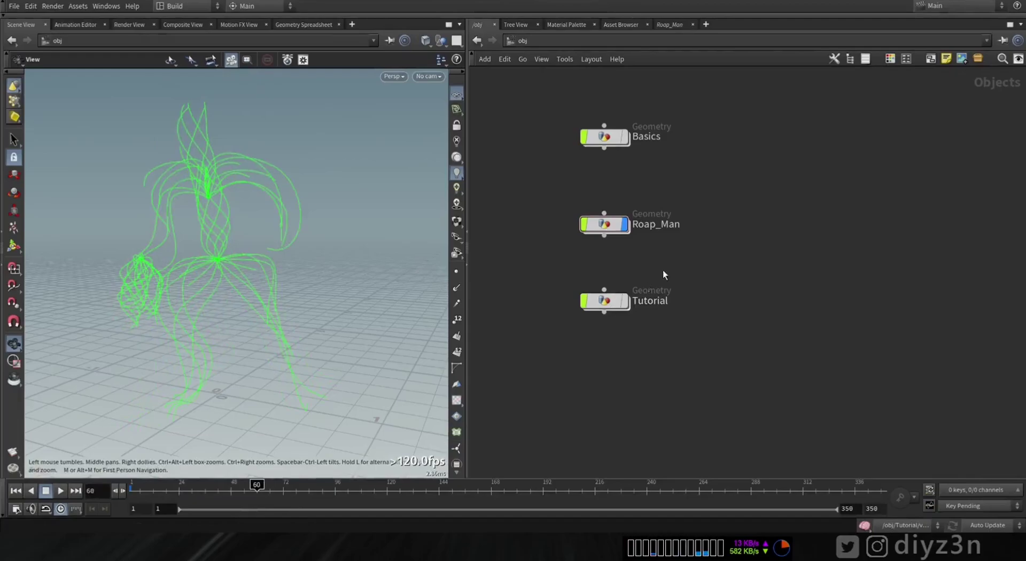
Step: Open the Roap_Man network and inspect the imported FBX character and its animated bonedeform1 result
double_click(610, 223)
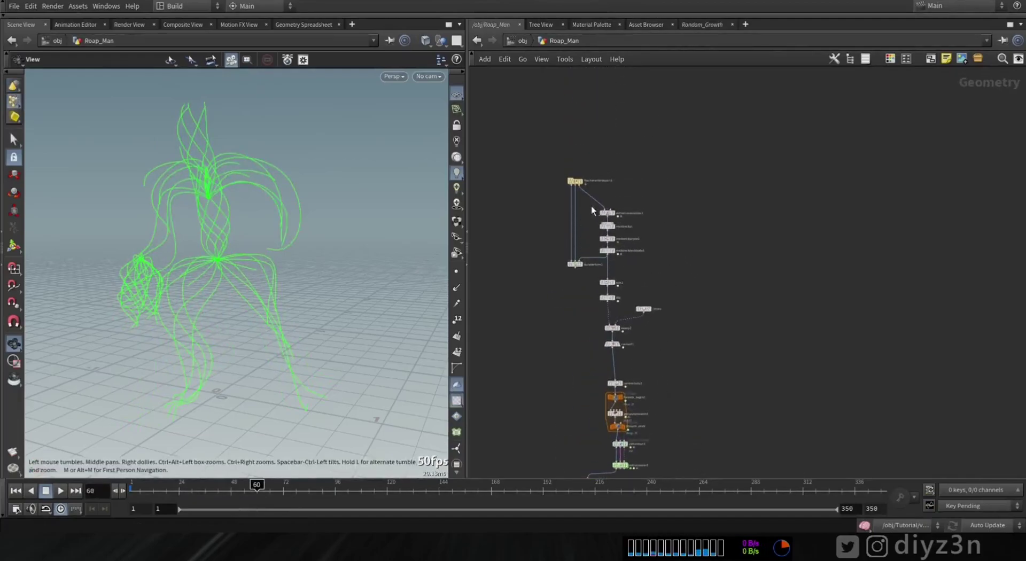
click(586, 172)
scroll(706, 292, up, 3)
key(Tab)
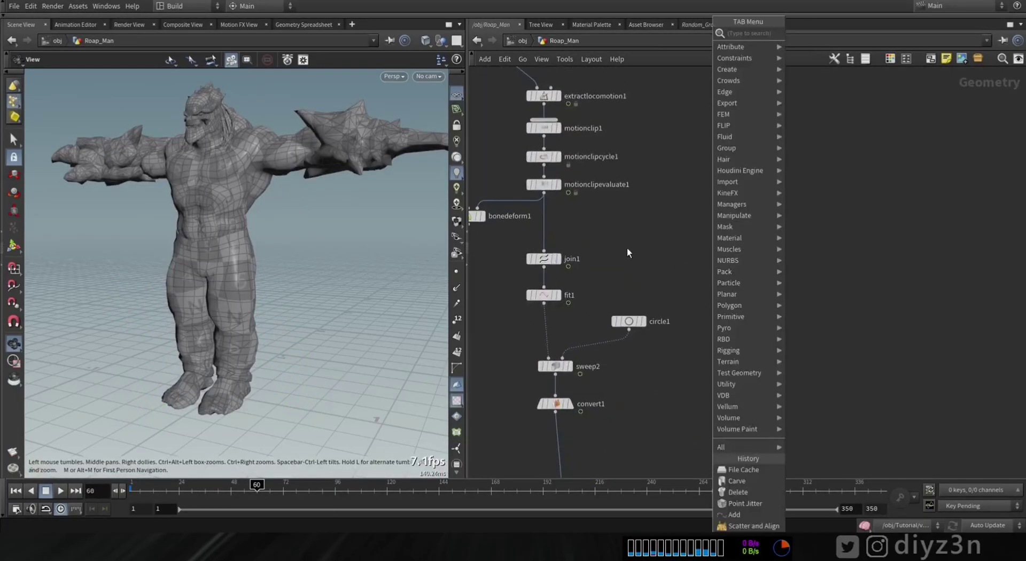
key(Escape)
scroll(677, 306, up, 5)
click(552, 290)
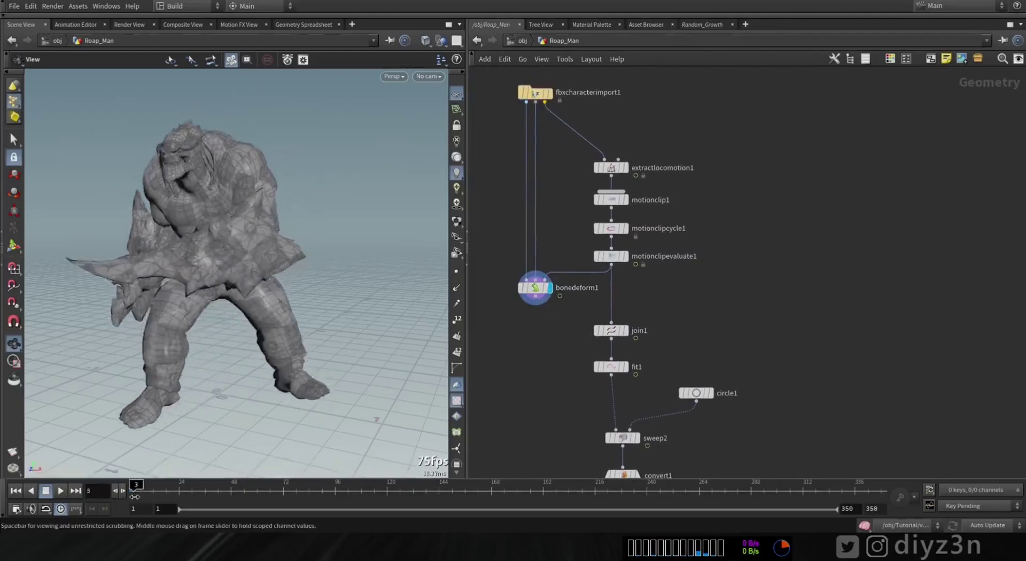
Step: Display fit1's skeleton curves and convert1's swept strands to check their animation
click(626, 367)
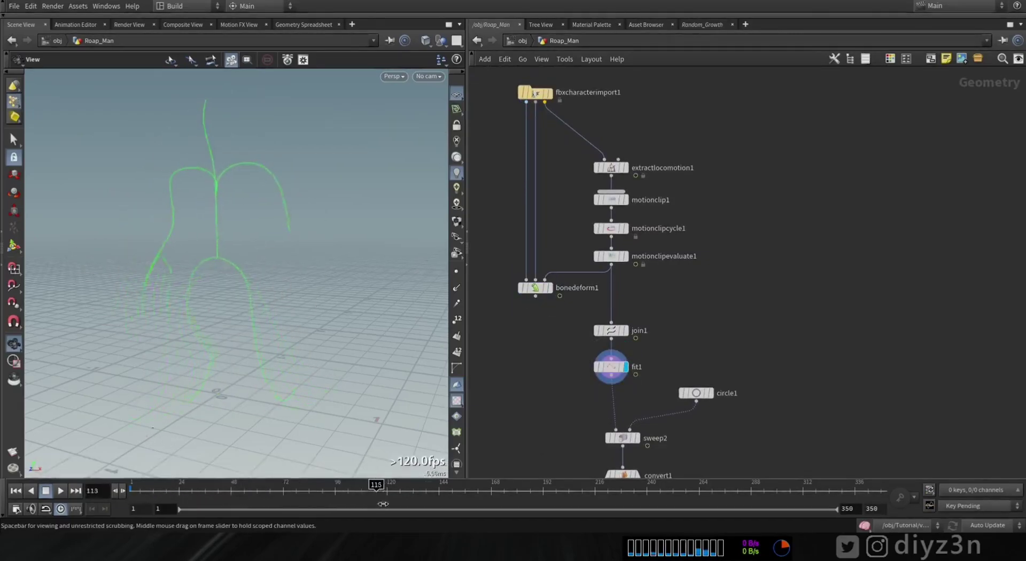
middle_drag(658, 481, 644, 294)
click(627, 287)
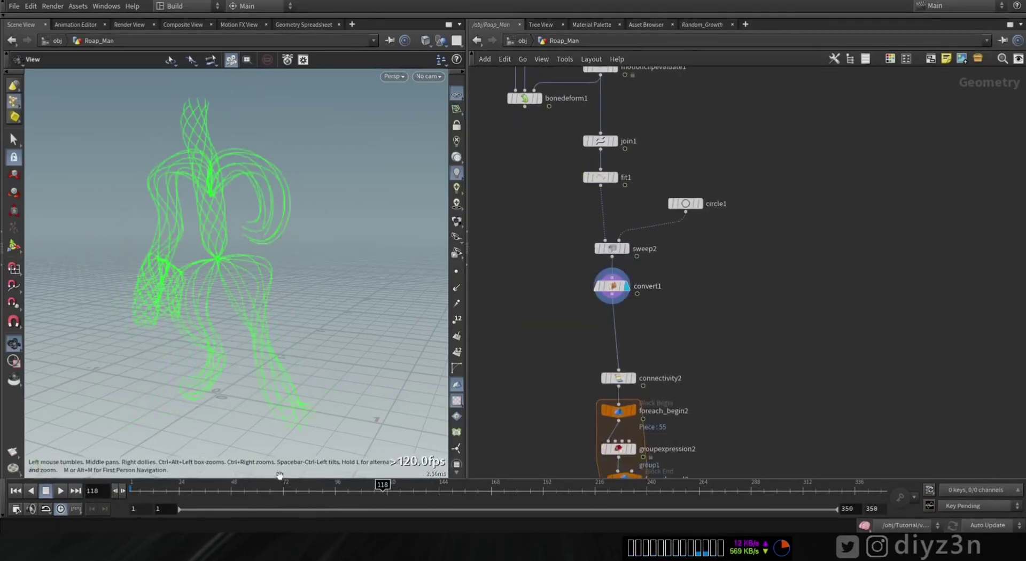
Step: Examine the cached Vellum simulation in filecache2 and the nodes downstream of it
middle_drag(663, 470, 661, 346)
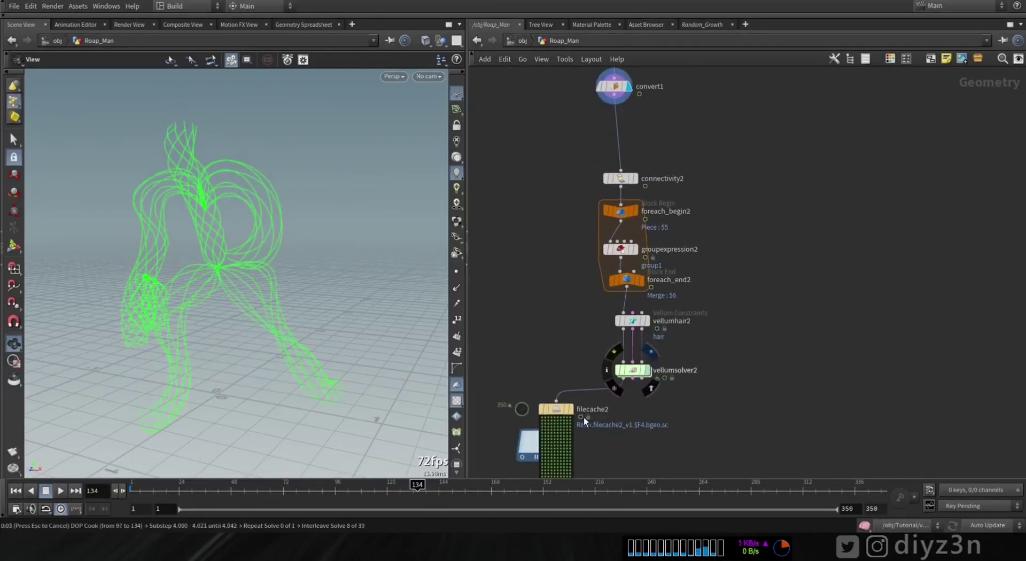
click(569, 410)
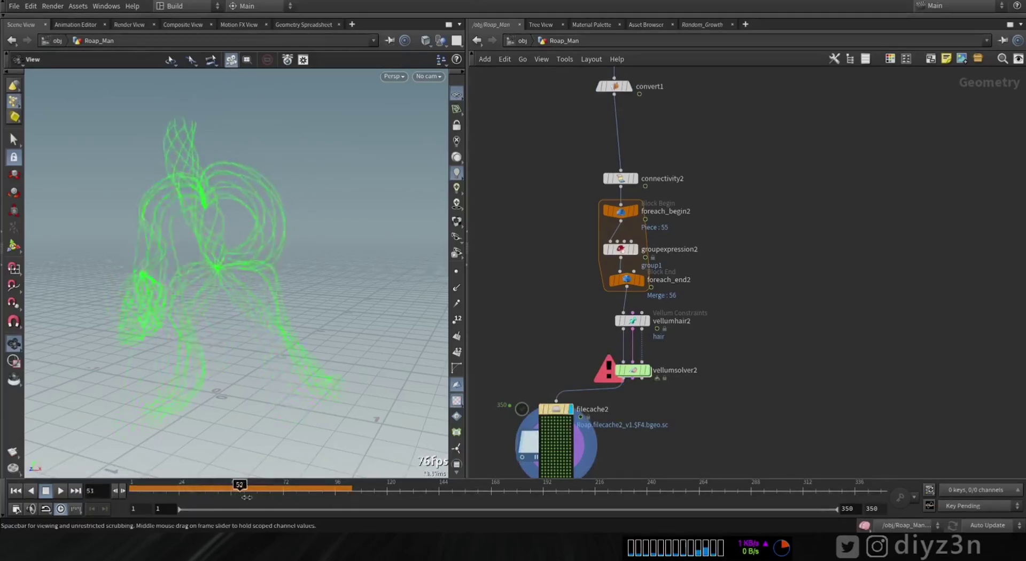
scroll(707, 291, down, 5)
middle_drag(706, 302, 621, 230)
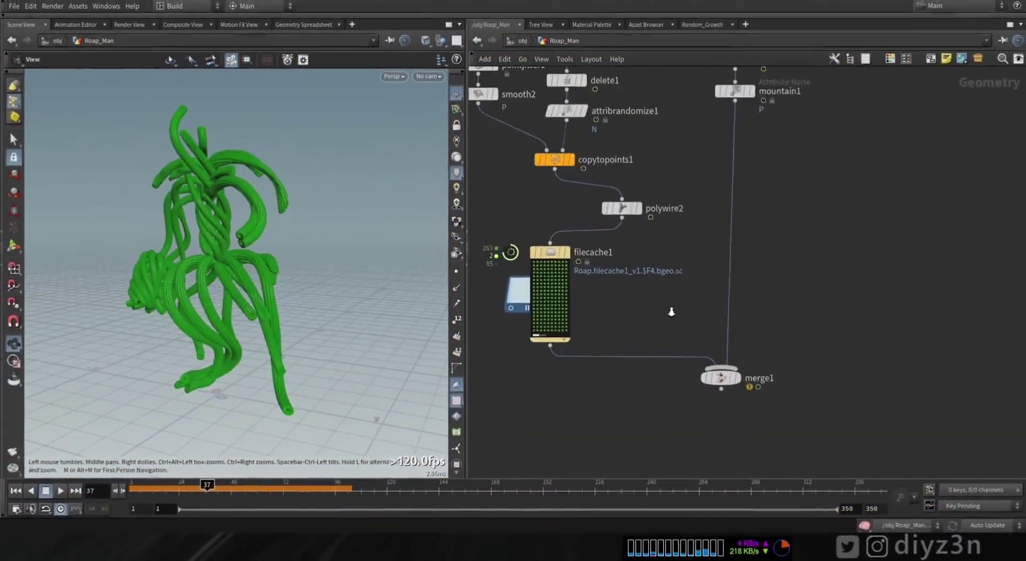
Step: Display filecache1's cached fibers, inspect mountain1's displaced ropes, and select the subdivide1, peak1 and mountain1 nodes
middle_drag(645, 281, 691, 364)
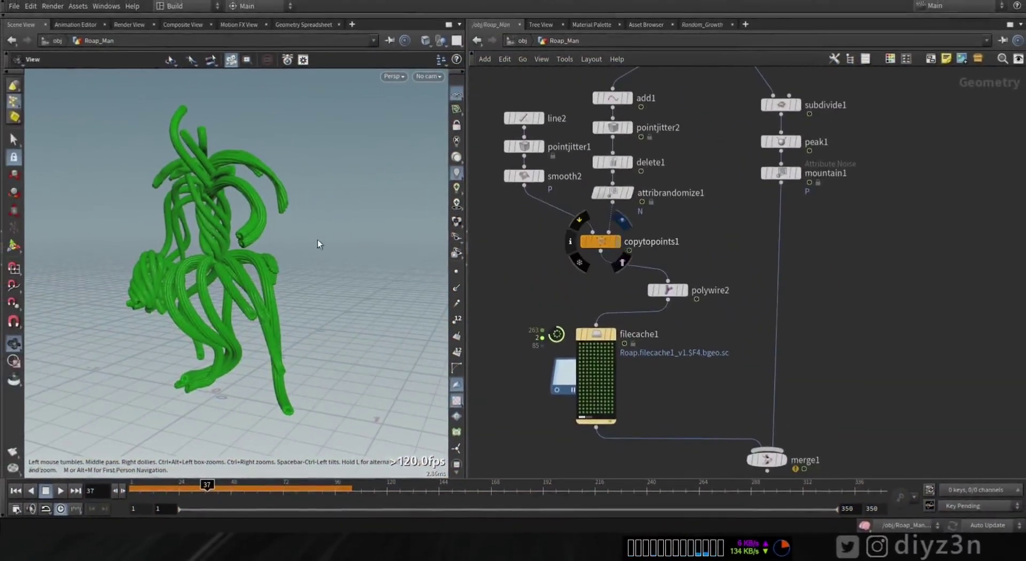
mouse_move(617, 338)
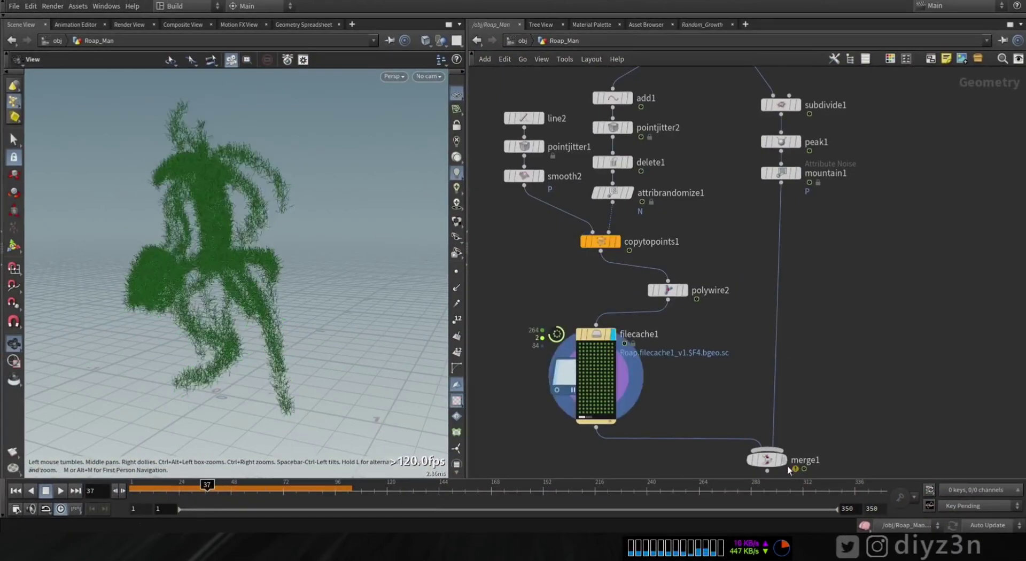
scroll(786, 342, up, 3)
mouse_move(765, 235)
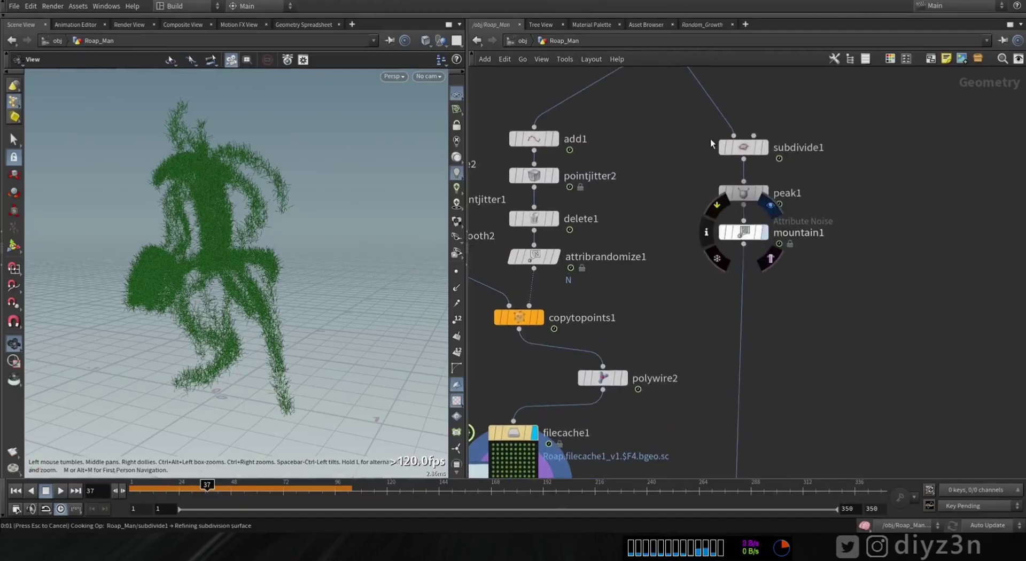
key(r)
drag(691, 136, 790, 255)
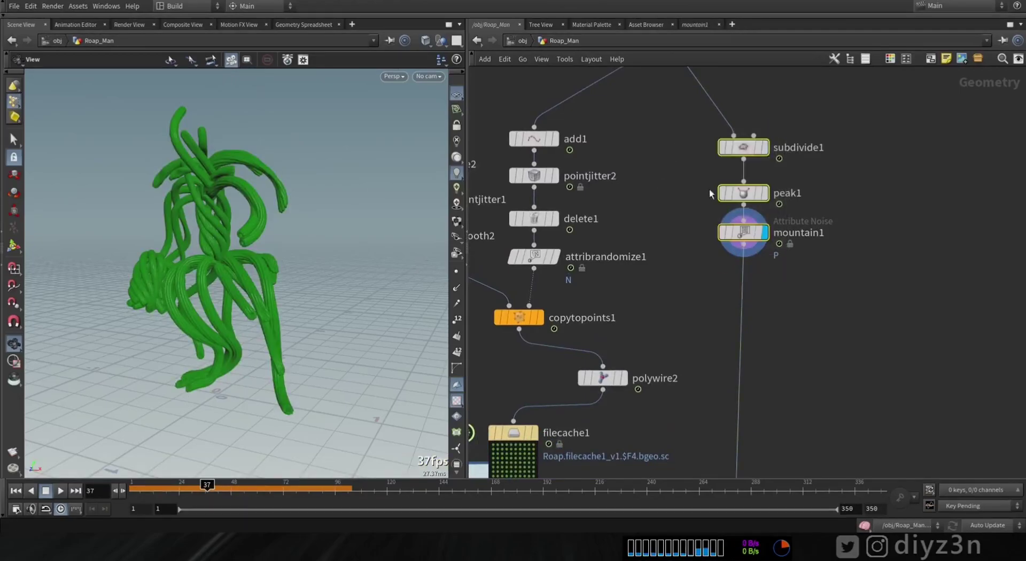
Step: Display merge1's combined ropes and fibers and review the complete Roap_Man node network
middle_drag(807, 309, 798, 143)
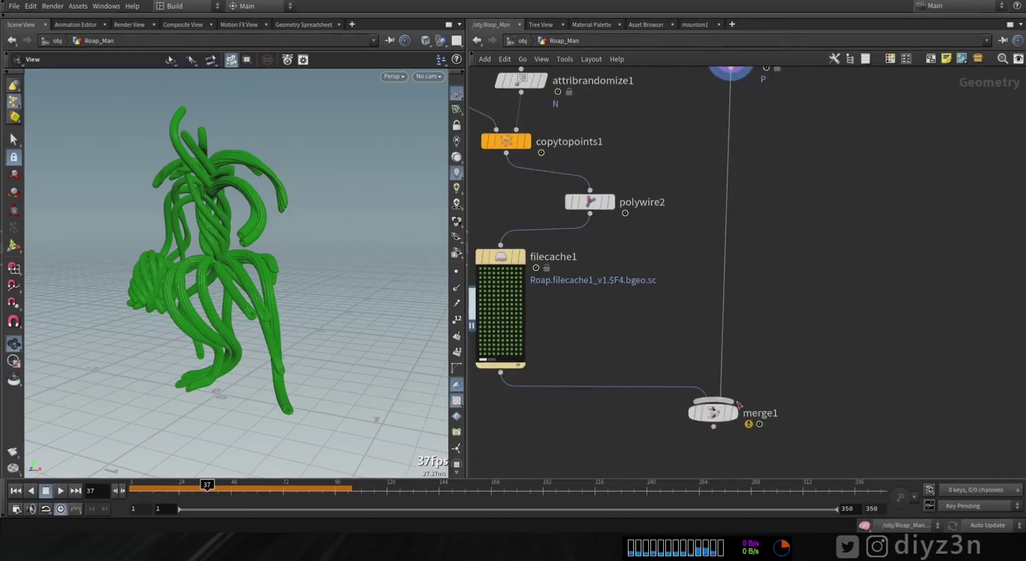
mouse_move(734, 416)
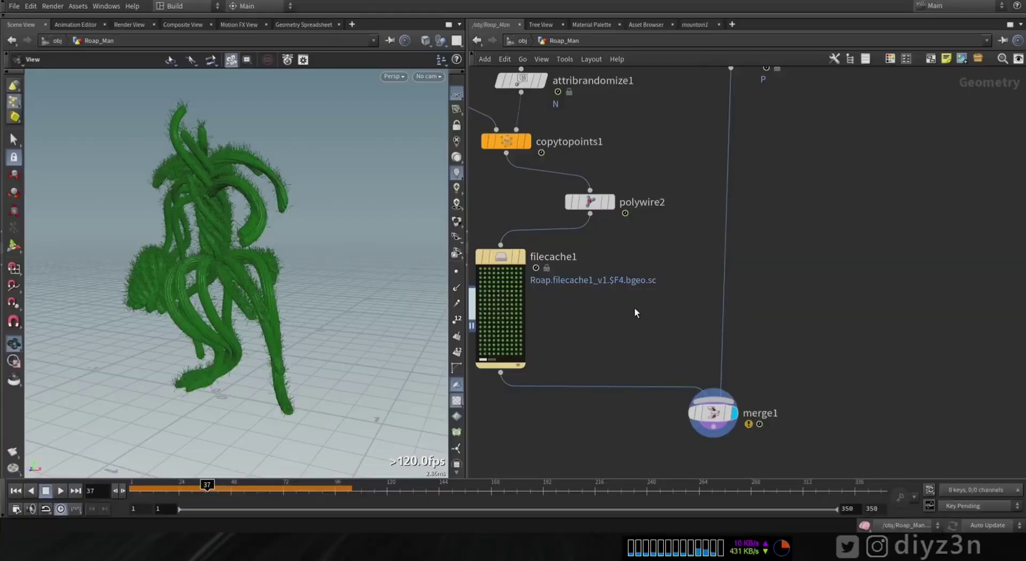
scroll(654, 309, down, 1)
scroll(654, 309, down, 5)
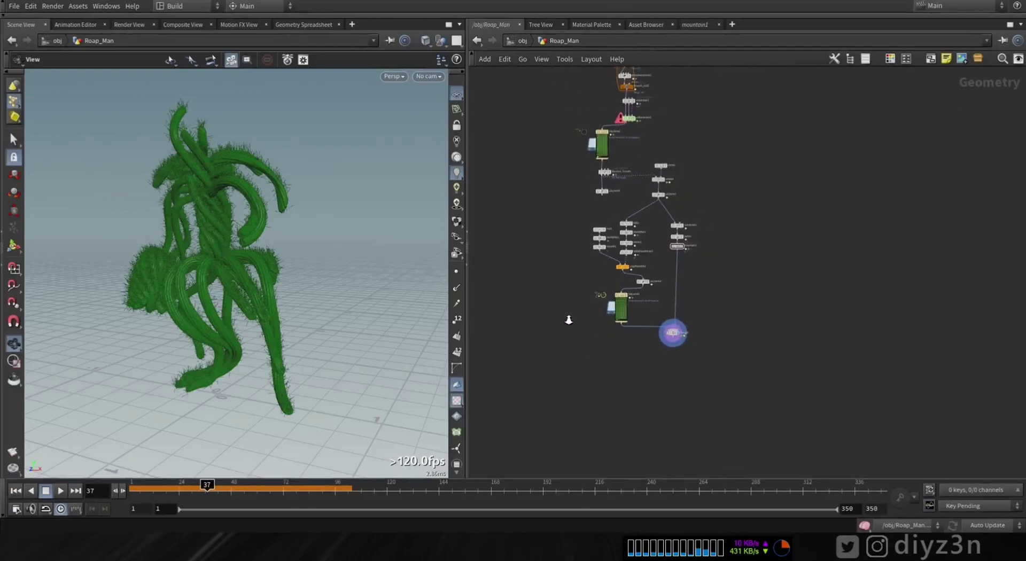
middle_drag(707, 170, 701, 259)
scroll(701, 261, down, 2)
key(Tab)
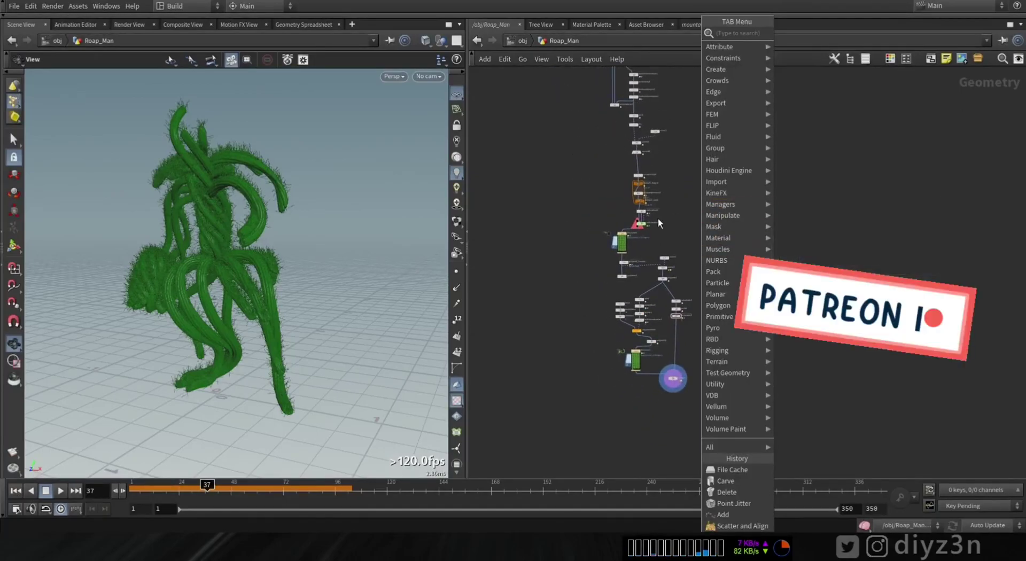
middle_drag(606, 219, 561, 262)
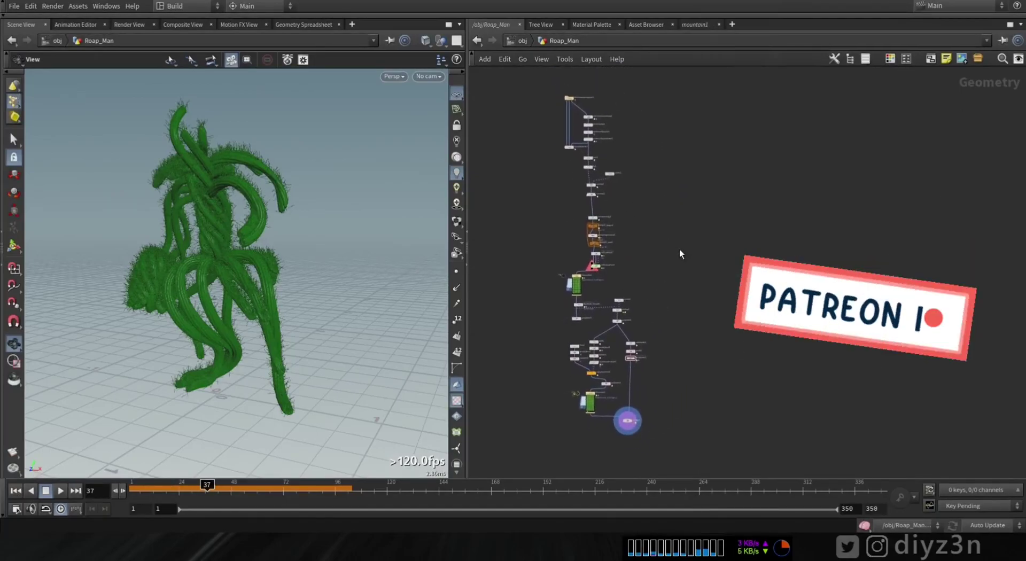